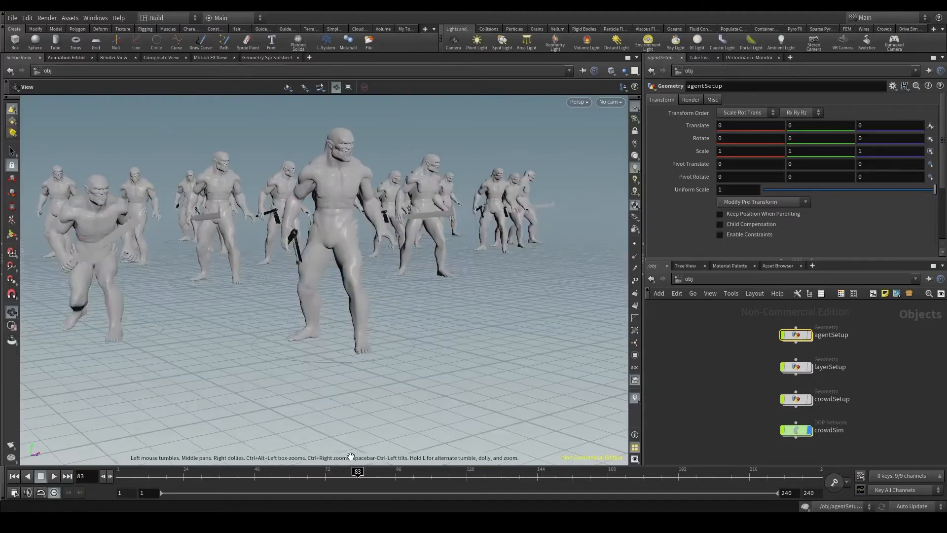
- Look inside the agentSetup network and return to the object level
middle_click_drag(350, 278, 350, 306)
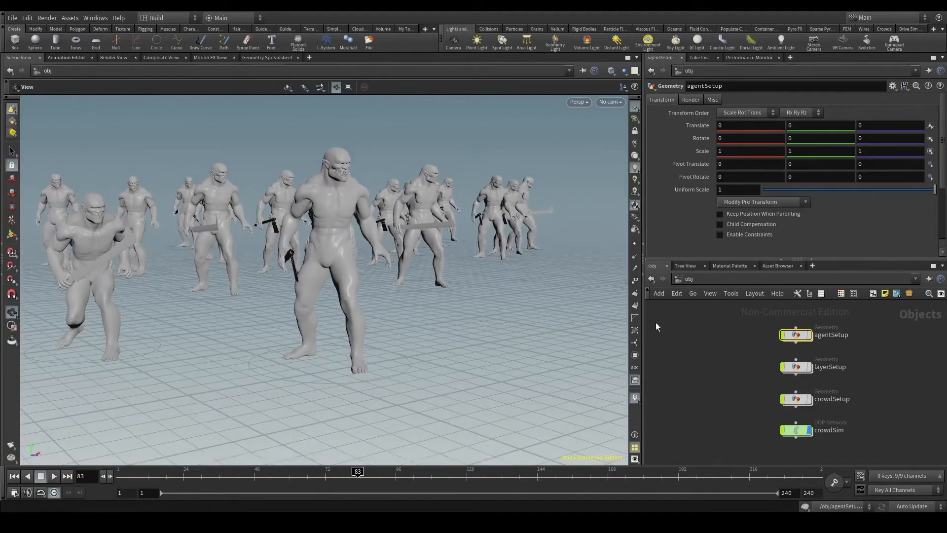
double_click(783, 335)
scroll(738, 390, "up", 6)
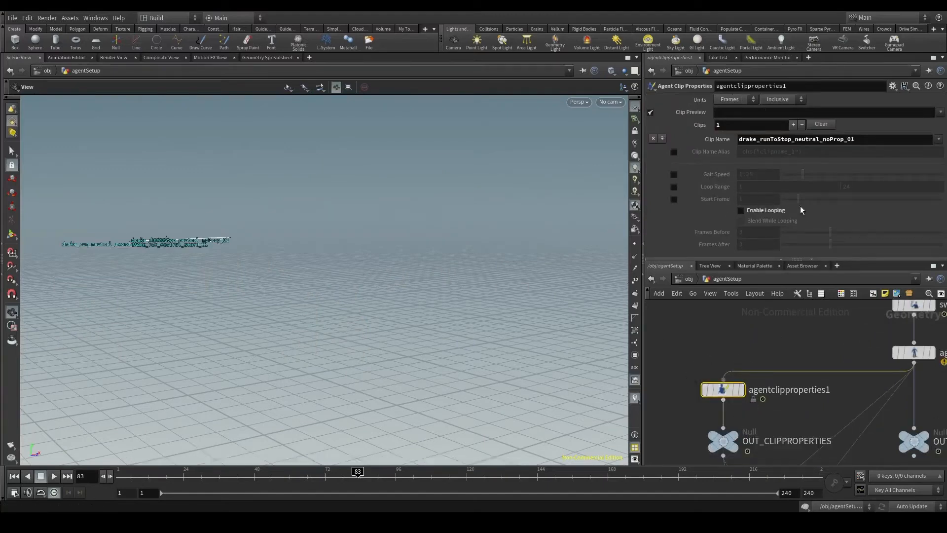
left_click(689, 279)
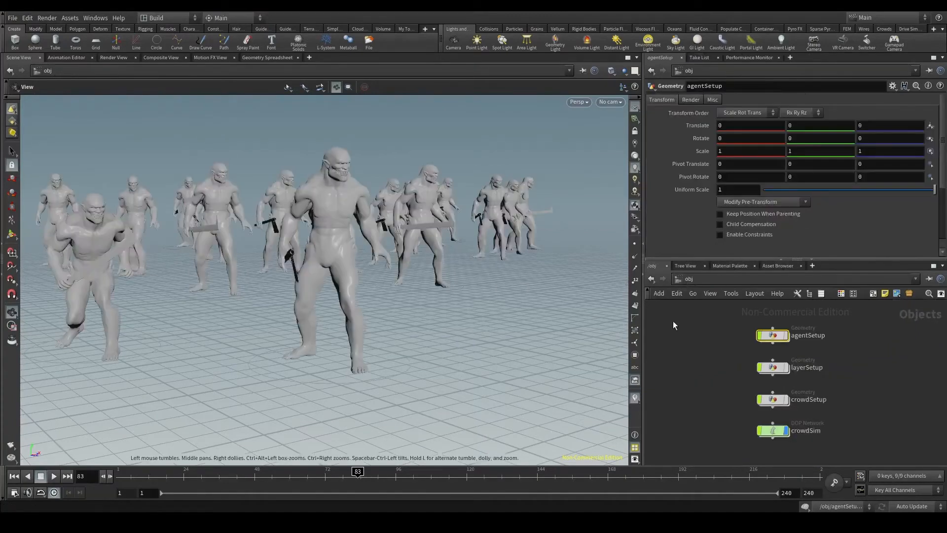
- Scrub the timeline to frame 69 and play the crowd simulation to examine the foreground agent as it stops
mouse_move(320, 474)
left_mouse_down()
mouse_move(302, 475)
mouse_move(363, 475)
mouse_move(317, 475)
left_mouse_up()
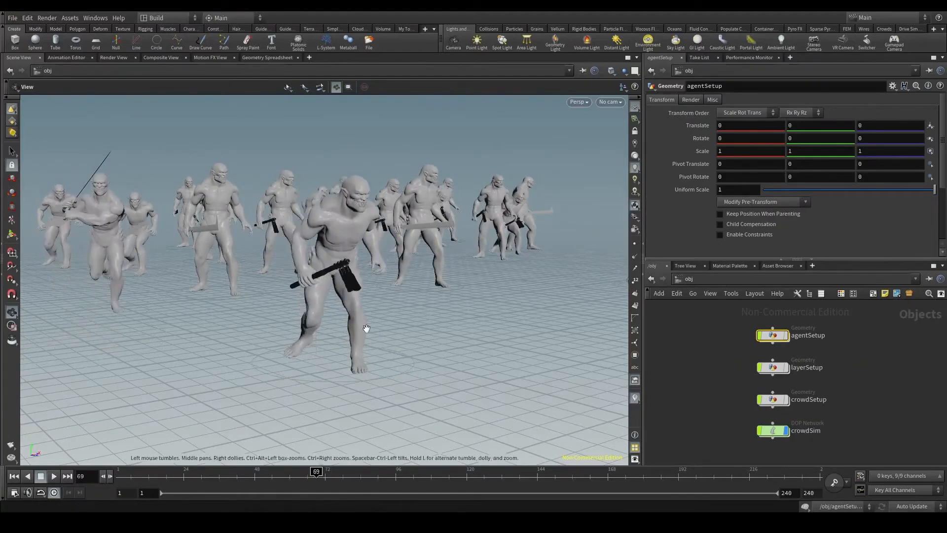
scroll(399, 259, "up", 2)
left_click(55, 478)
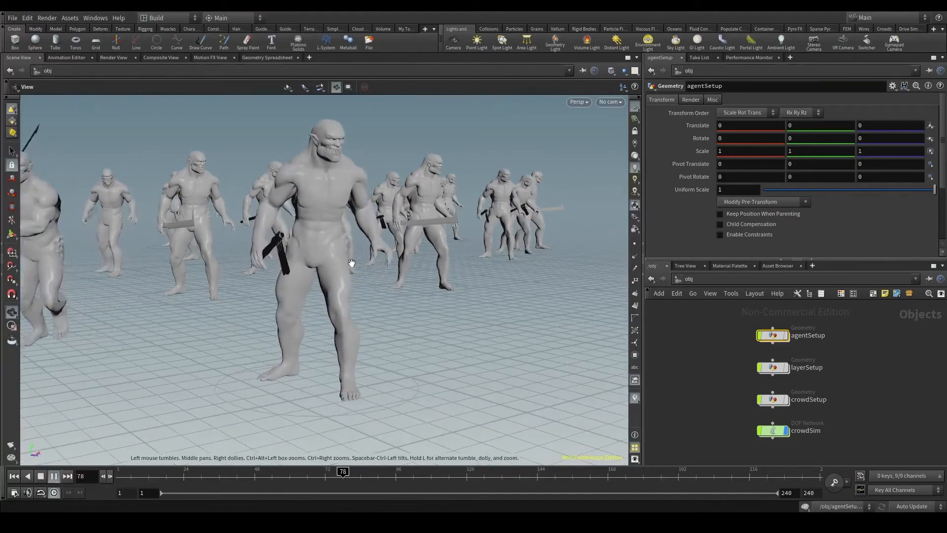
left_click_drag(351, 264, 401, 271)
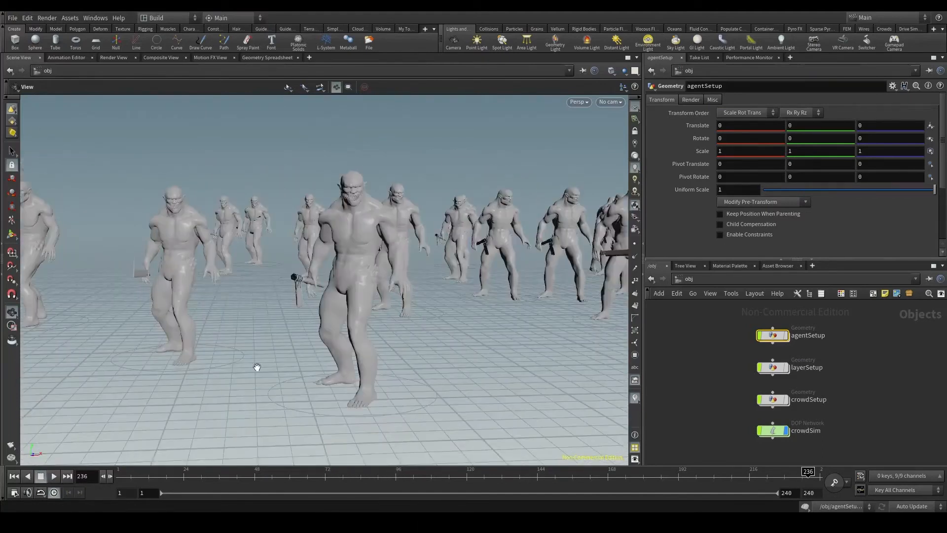
- Examine the stopped agents' poses from several angles and distances, and replay the simulation from the first frame
left_click_drag(389, 239, 390, 271)
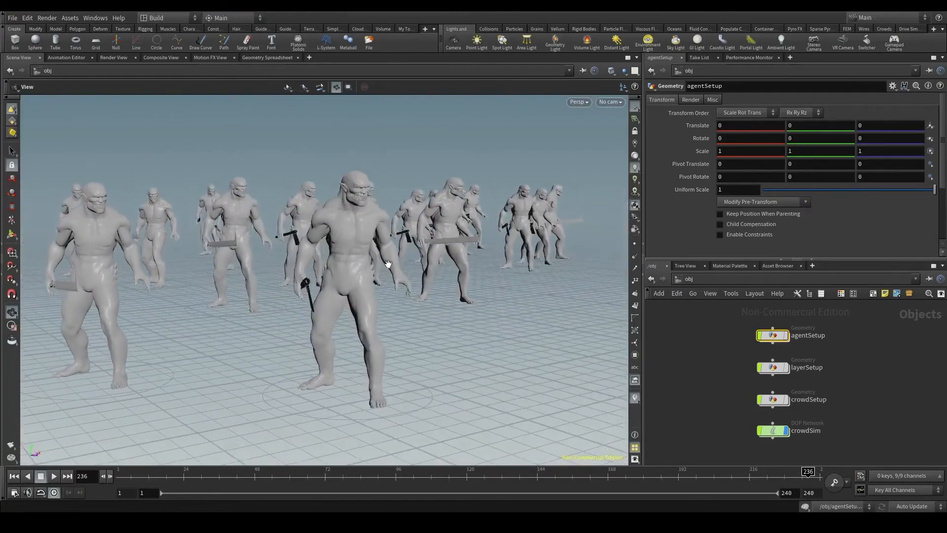
right_click_drag(388, 272, 377, 284)
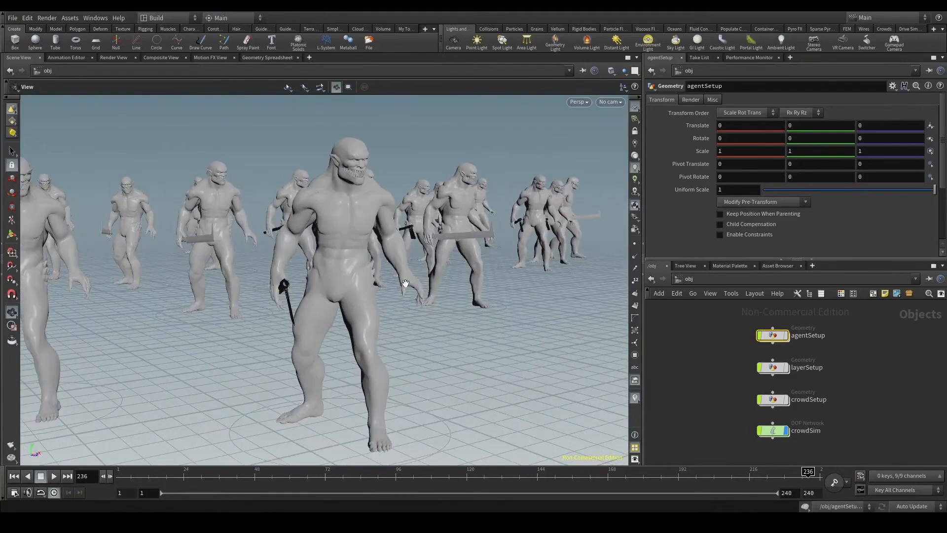
scroll(382, 265, "down", 3)
left_click_drag(366, 268, 379, 379)
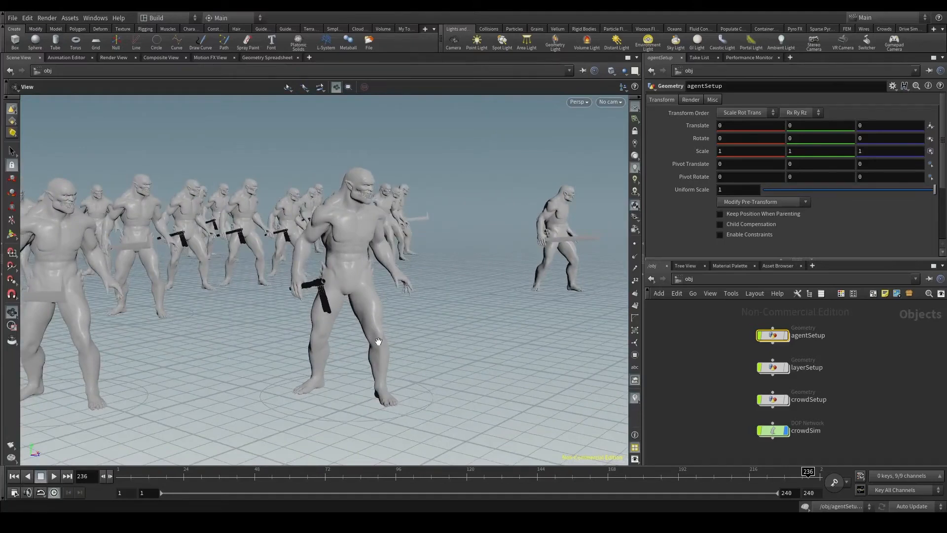
scroll(378, 341, "down", 6)
middle_click_drag(369, 328, 275, 296)
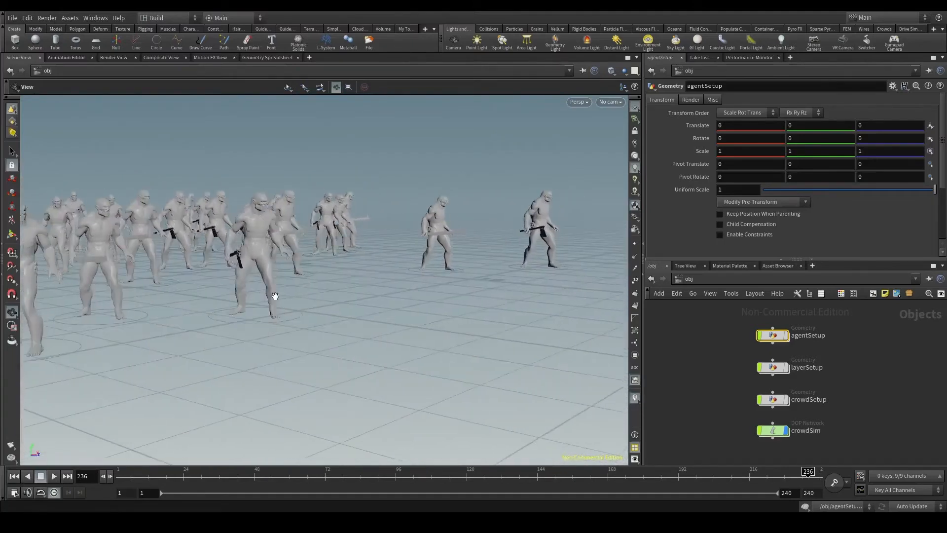
left_click_drag(275, 296, 149, 460)
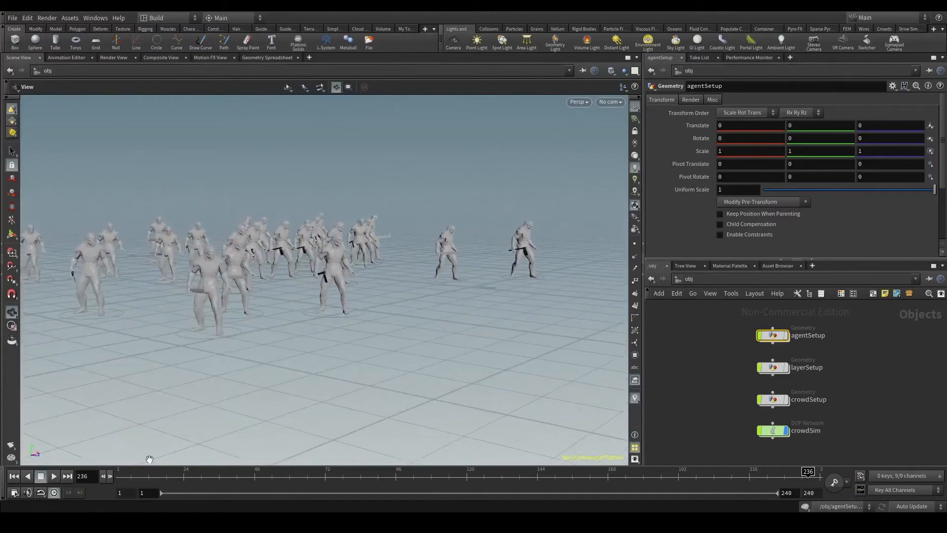
left_click(14, 476)
left_click(54, 476)
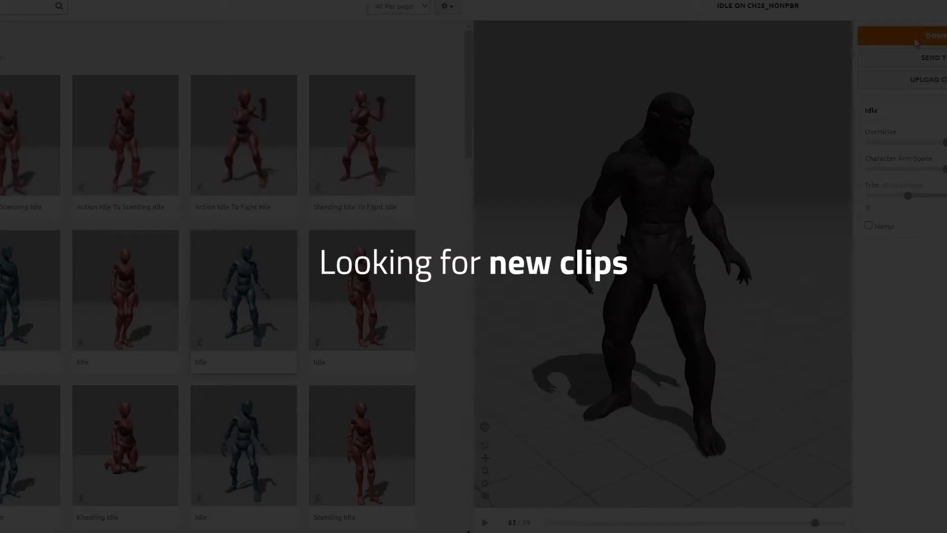
- Switch to Mixamo, search the animations for "idle" and apply the wide-stance blue-figure Idle clip to the orc character
left_click(920, 40)
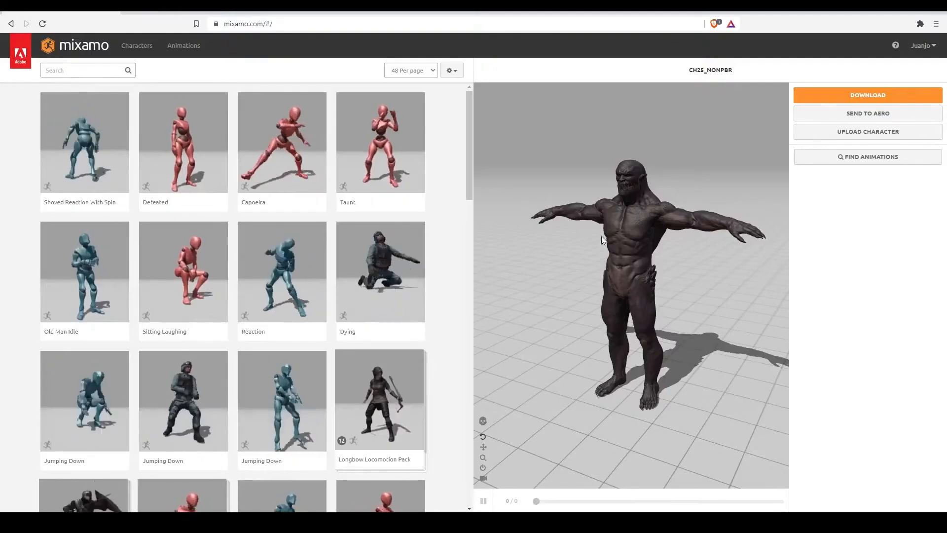
mouse_move(626, 229)
left_mouse_down()
mouse_move(646, 238)
mouse_move(637, 227)
left_mouse_up()
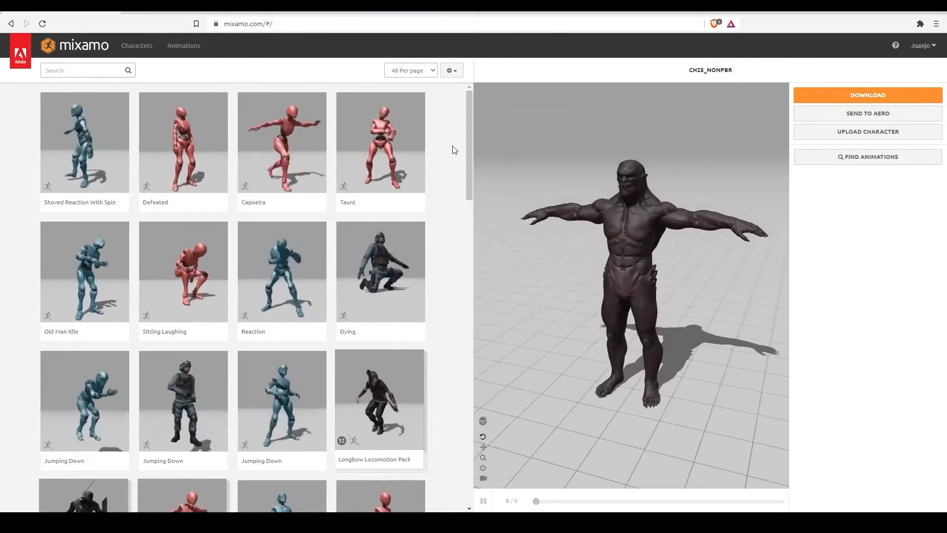
left_click(185, 46)
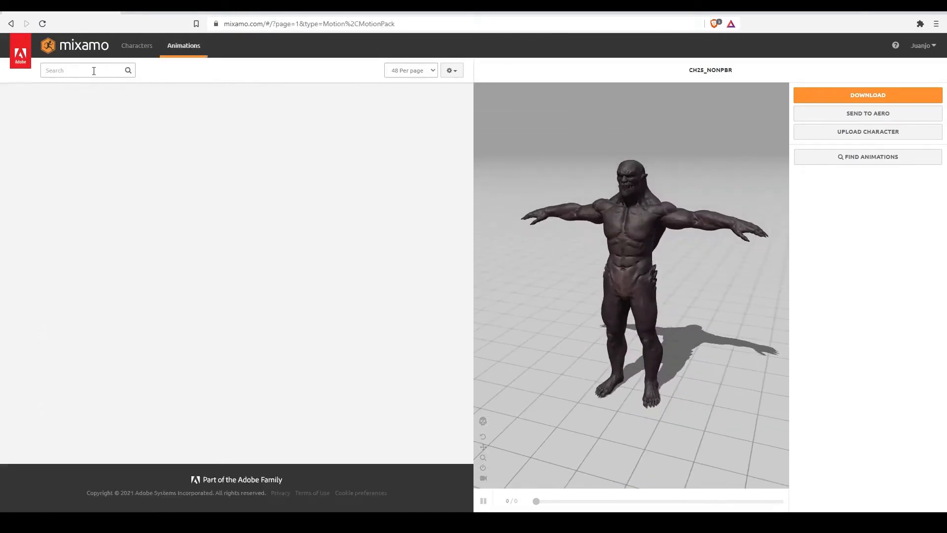
left_click(95, 70)
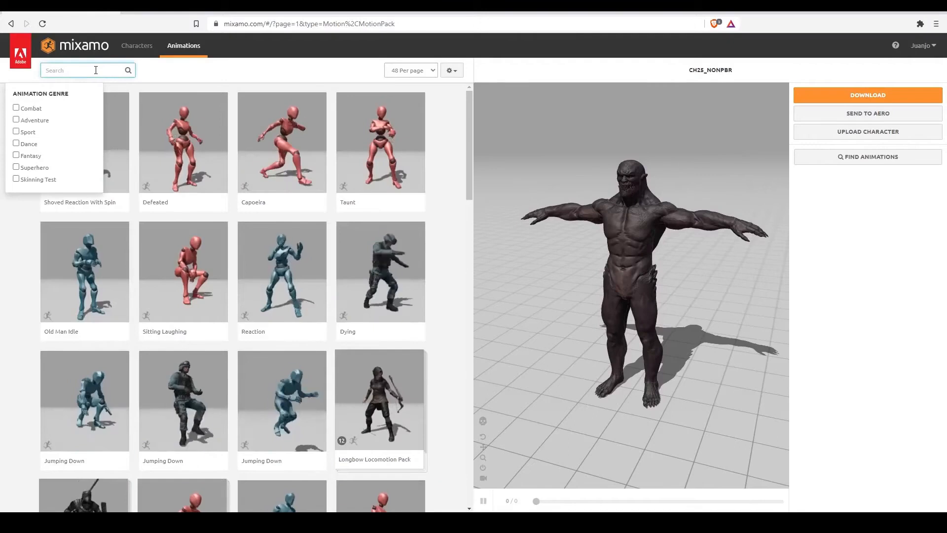
type("idle")
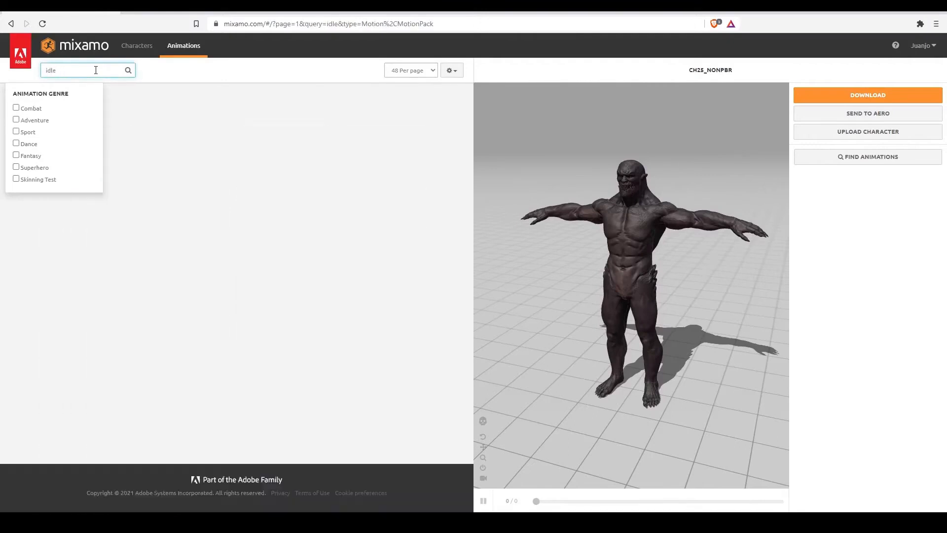
left_click(276, 303)
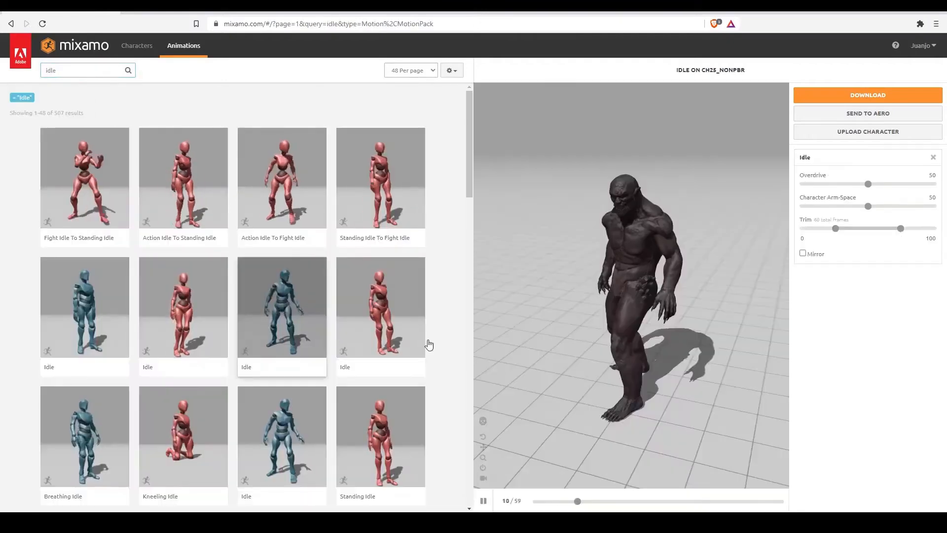
- Compare the previewed Idle clip's pose with the crowd agent in Houdini and start the clip's download
left_click_drag(591, 342, 655, 338)
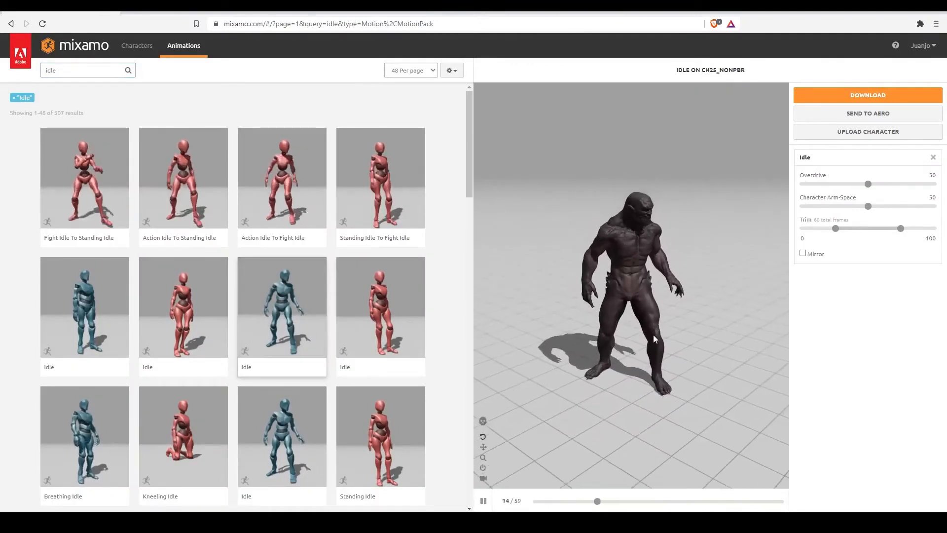
scroll(643, 306, "up", 5)
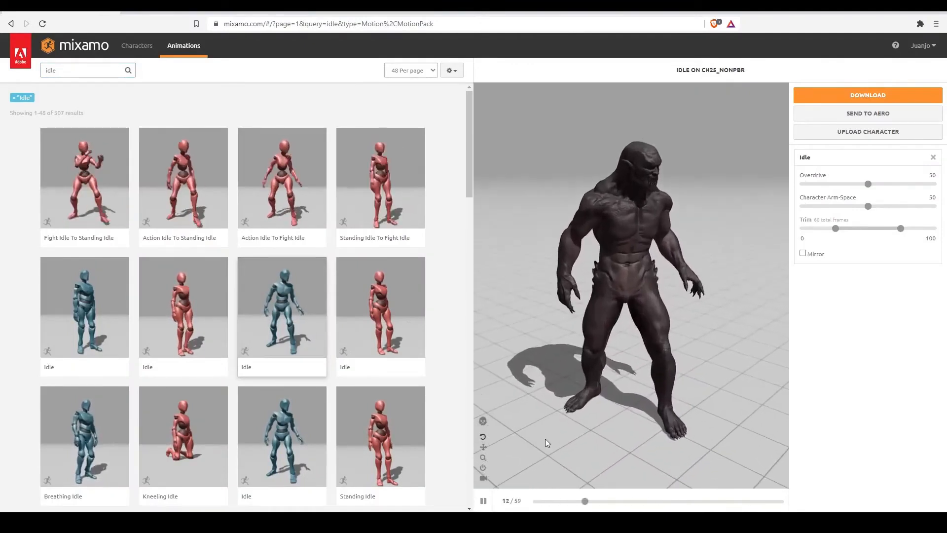
key("space")
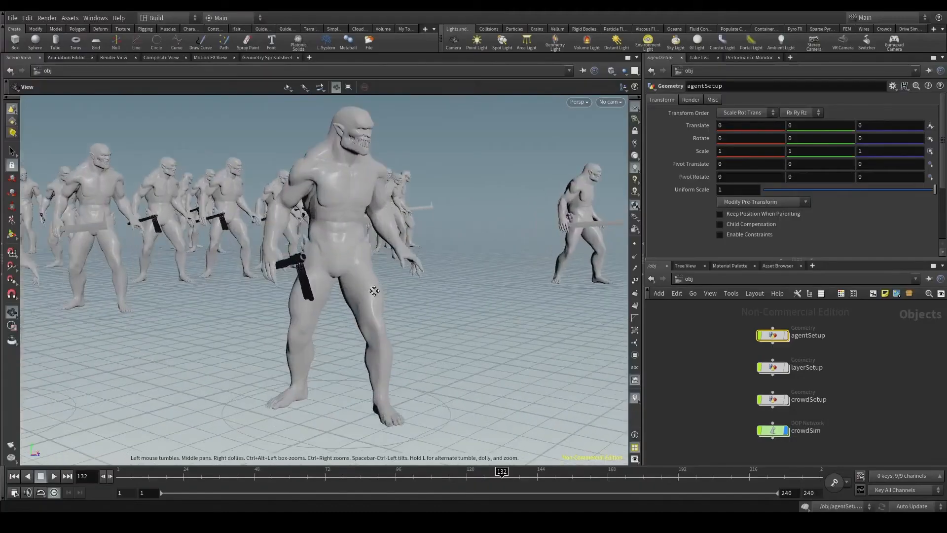
middle_click_drag(374, 291, 364, 285)
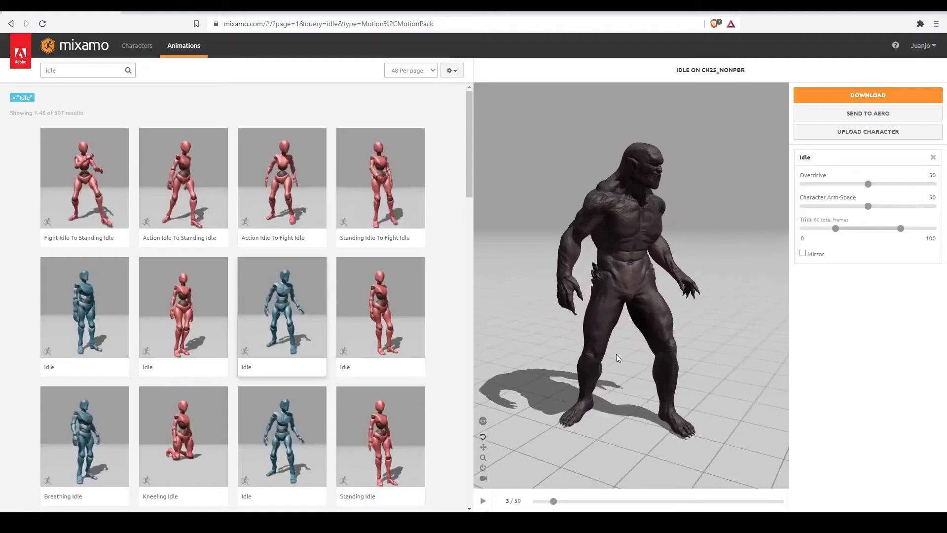
left_click(840, 96)
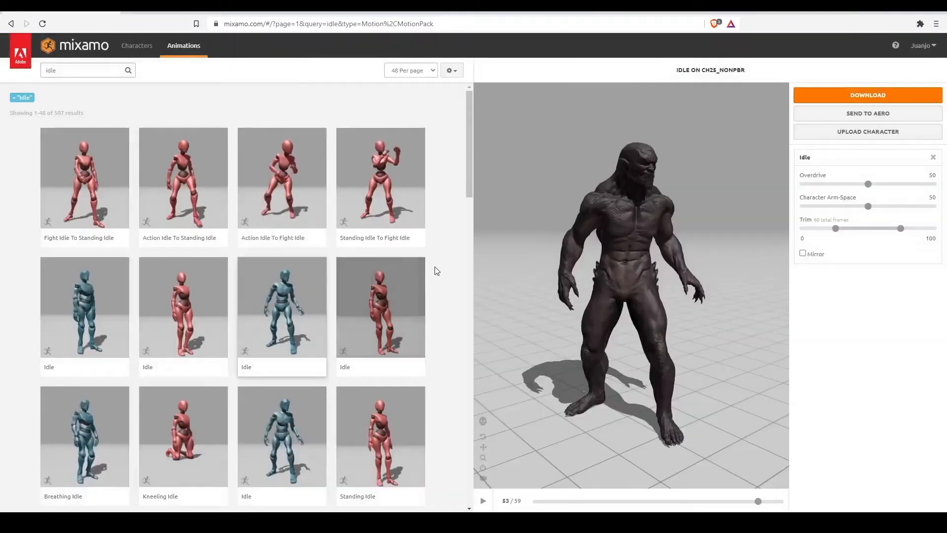
- Look through the idle results for a sword animation and pick a Great Sword Idle clip with the sword lowered
scroll(435, 271, "down", 10)
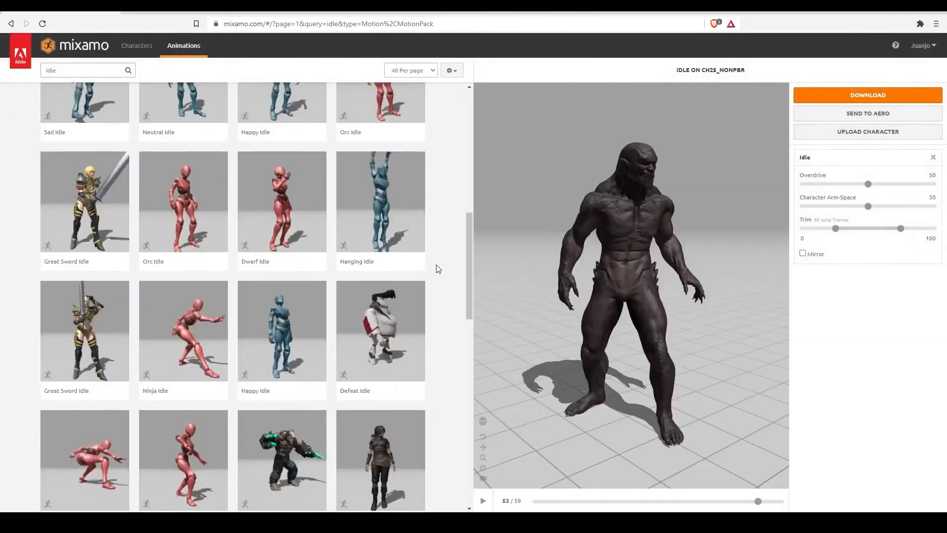
scroll(437, 270, "down", 3)
scroll(437, 268, "down", 9)
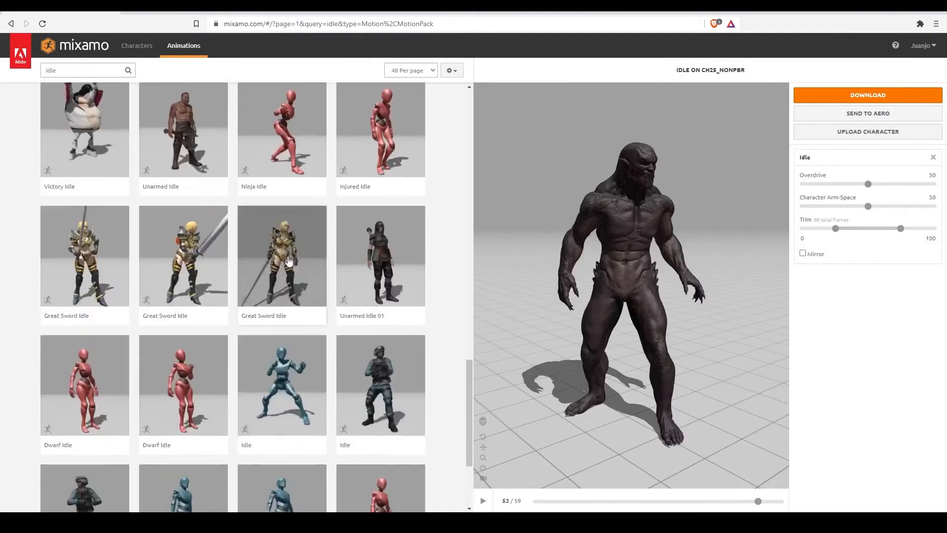
left_click(289, 262)
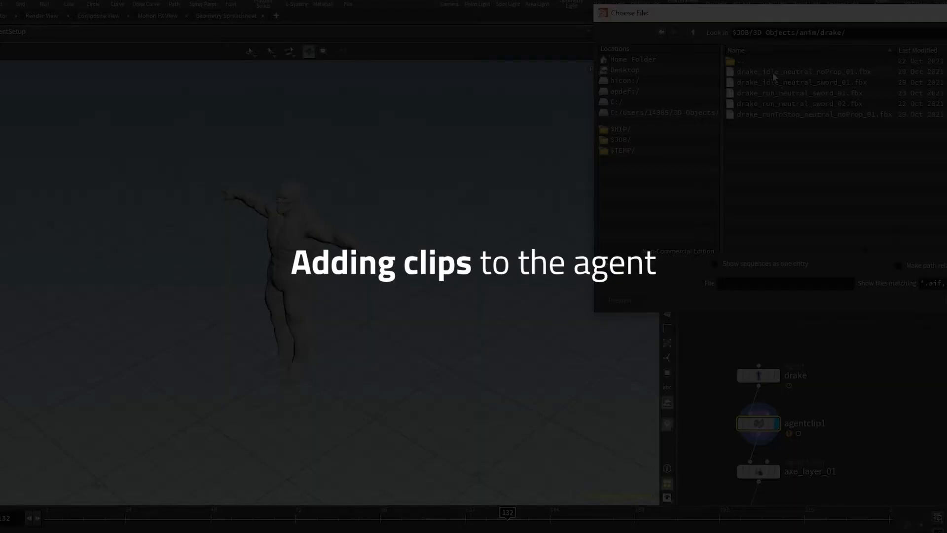
- Switch to Houdini, enter the agentSetup network, select and display the agentclip1 node, and frame the agent in the viewport
double_click(815, 72)
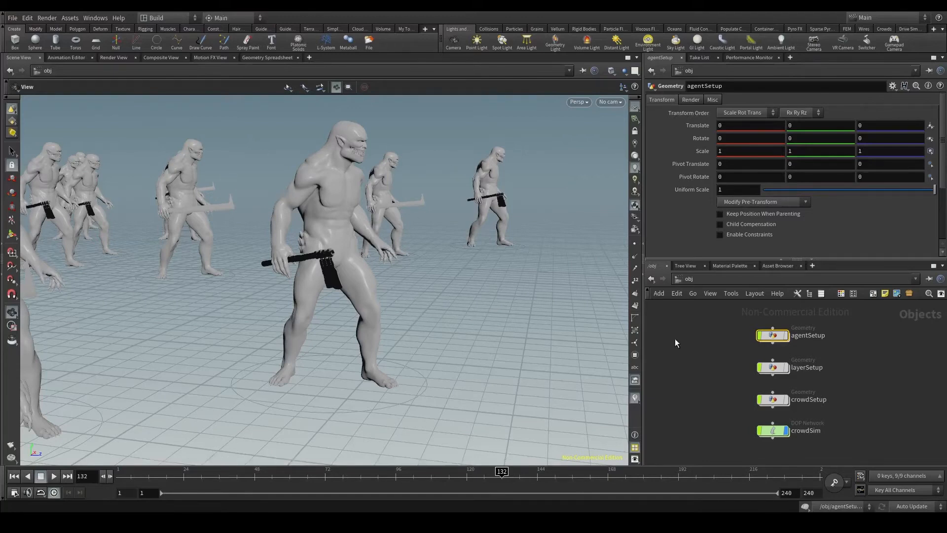
double_click(776, 337)
scroll(794, 338, "down", 5)
middle_click_drag(820, 307, 695, 401)
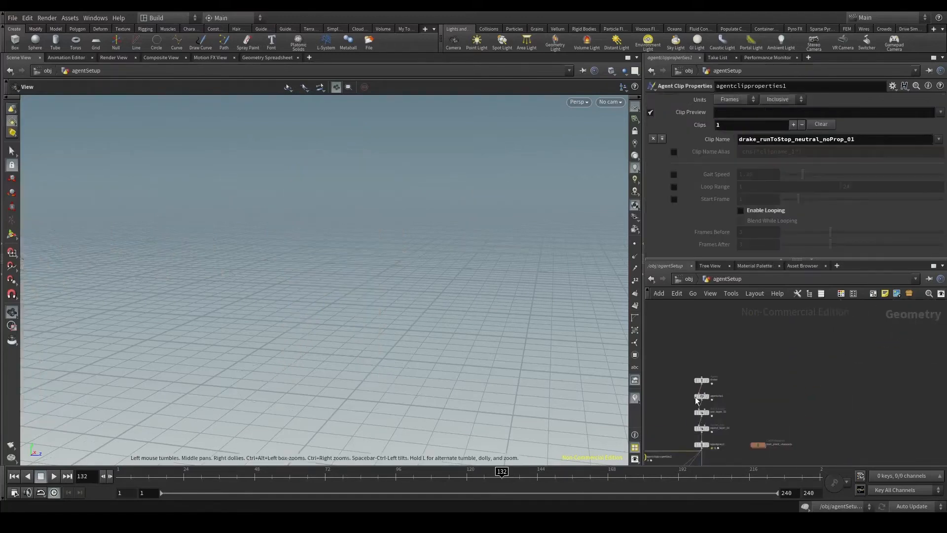
scroll(697, 402, "up", 4)
left_click(711, 397)
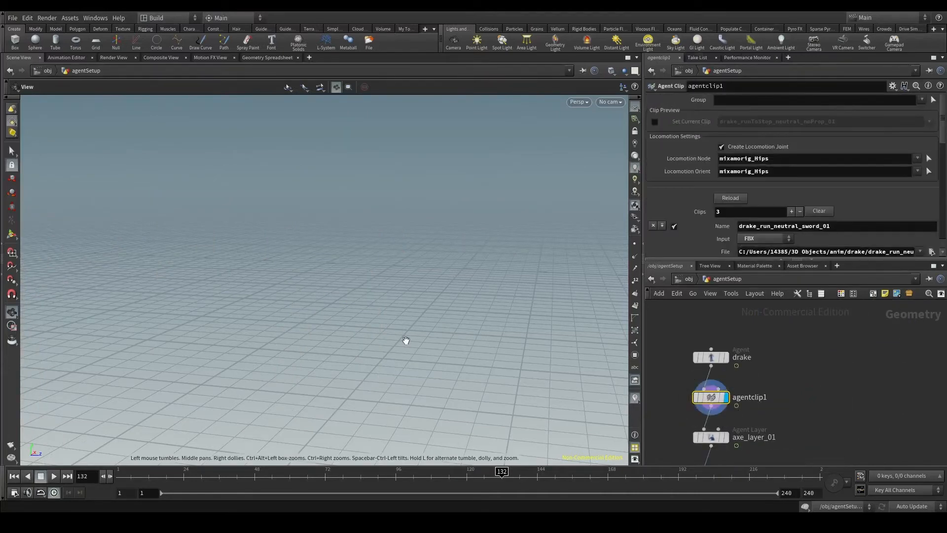
key("g")
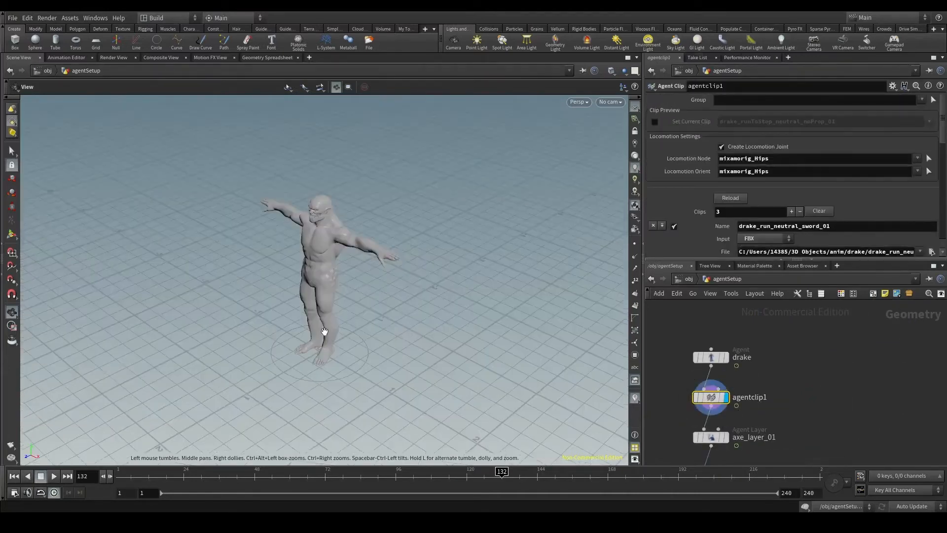
scroll(324, 334, "down", 8)
left_click_drag(324, 330, 325, 310)
middle_click_drag(324, 309, 358, 323)
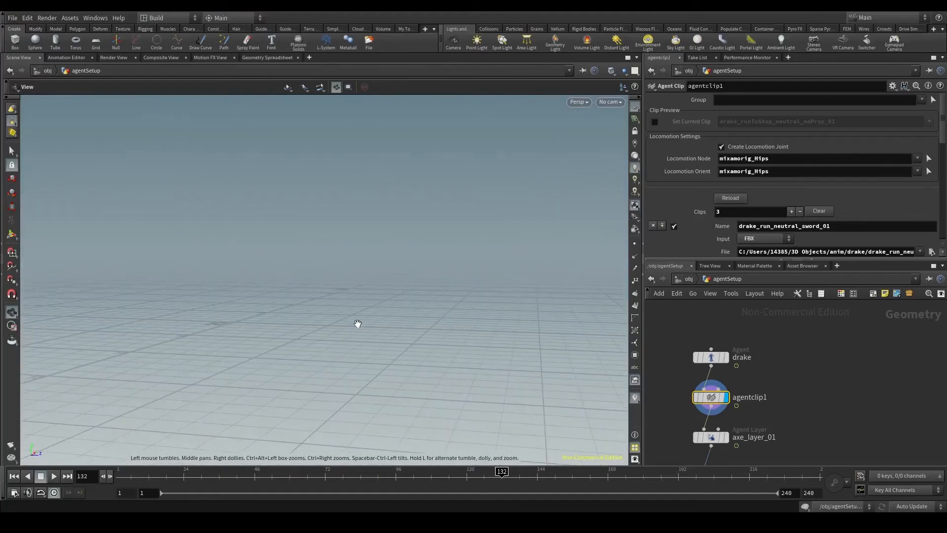
key("h")
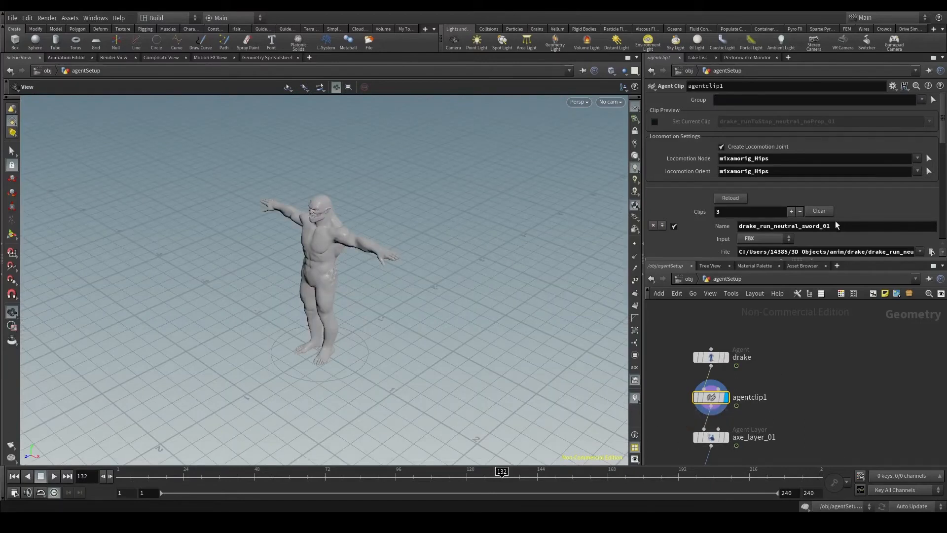
- Add a fourth clip entry to the agentclip1 node and bring up its empty name and file settings
scroll(858, 194, "down", 2)
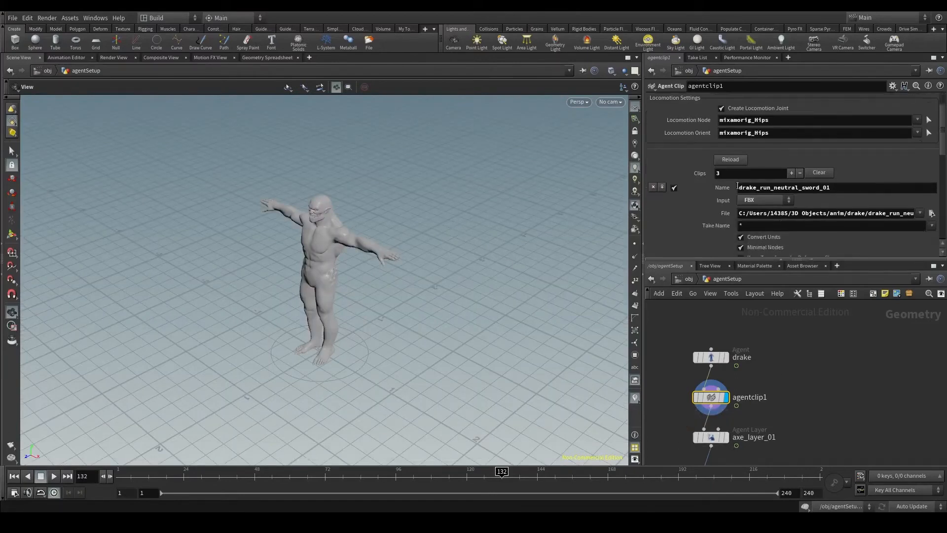
left_click(791, 173)
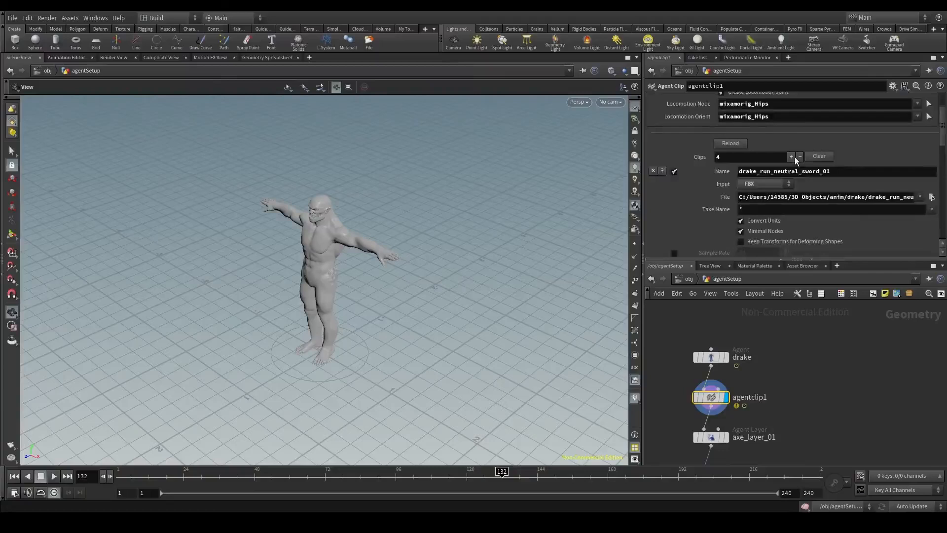
scroll(795, 161, "down", 7)
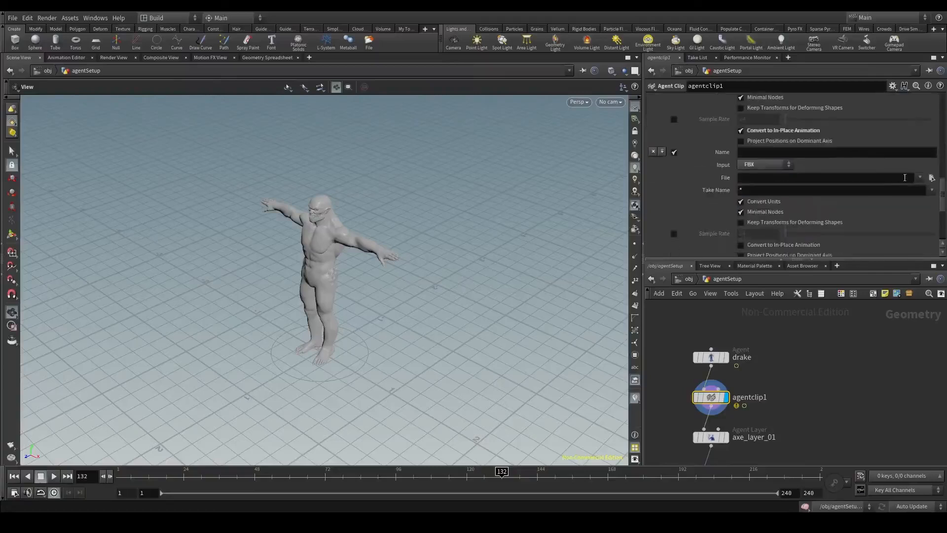
- Load drake_idle_neutral_noProp_01.fbx from the anim/drake folder into the fourth clip entry
left_click(932, 178)
double_click(726, 94)
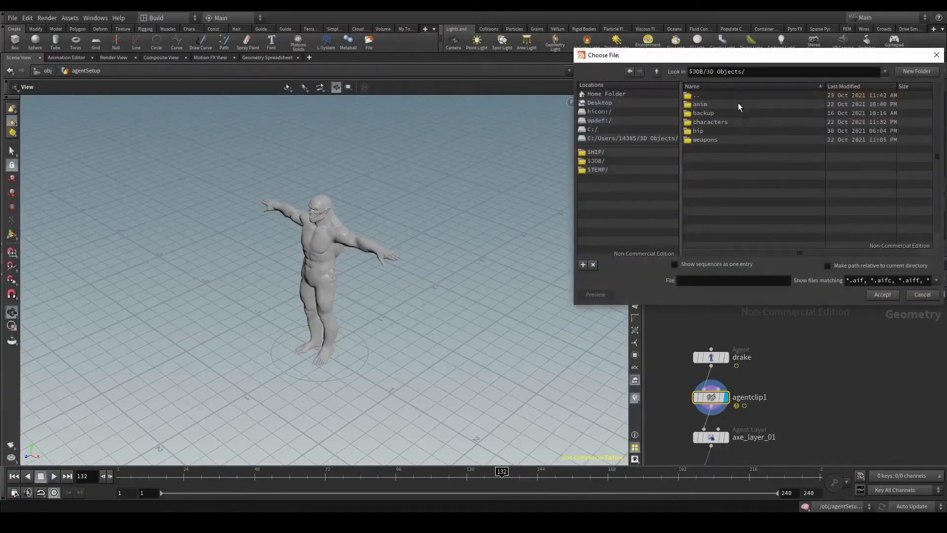
double_click(723, 114)
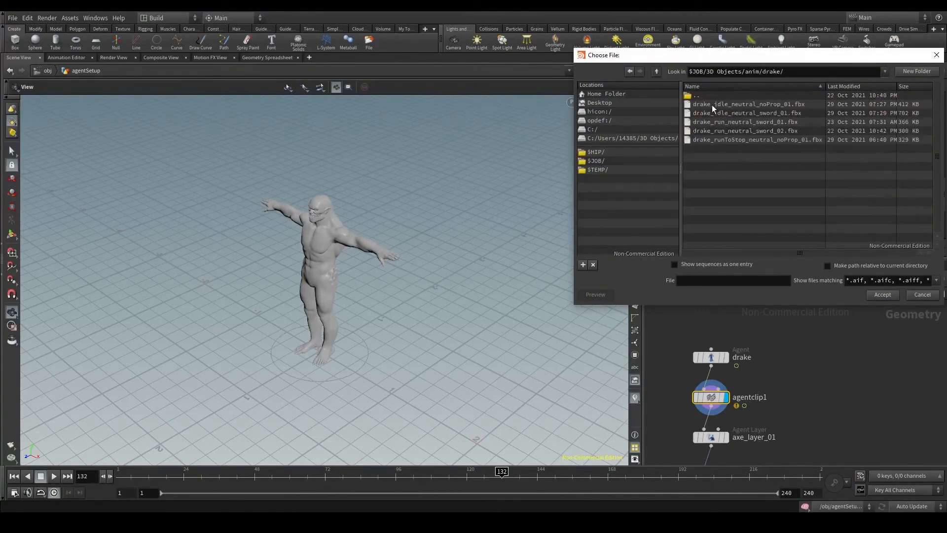
double_click(757, 103)
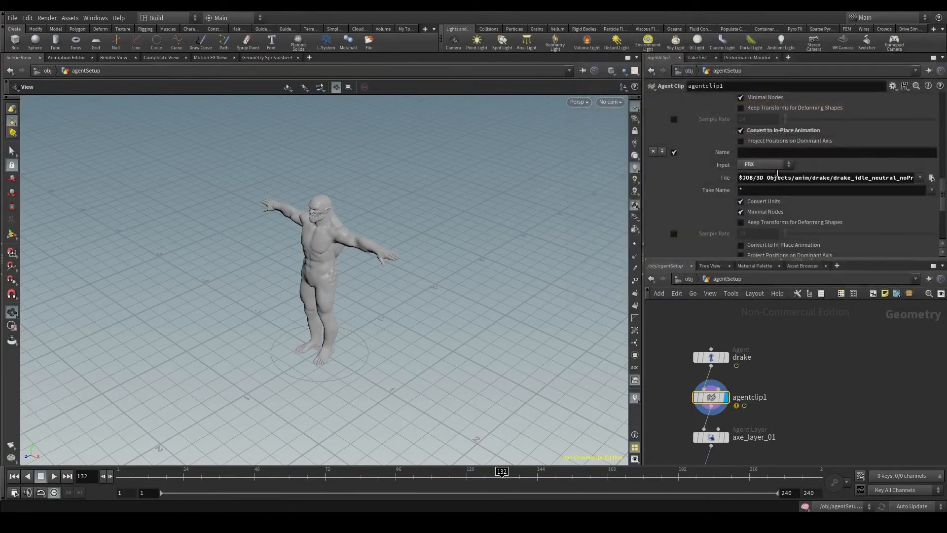
- Name the fourth clip drake_idle_neutral_noProp_01 after its file and enable its conversion to in-place animation
double_click(898, 178)
key("ctrl+c")
left_click(898, 153)
key("ctrl+v")
left_click(789, 242)
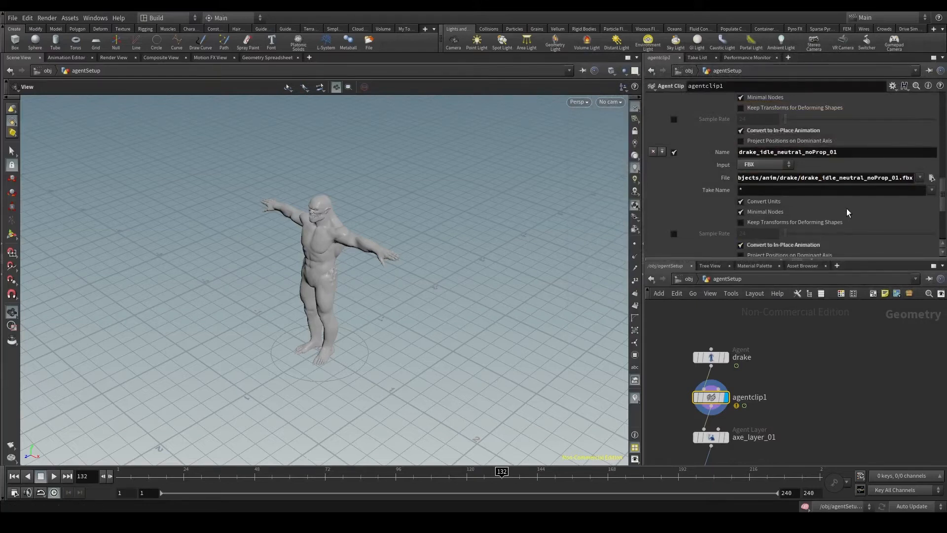
- Set the fifth clip entry's input to FBX and load drake_idle_neutral_sword_01.fbx from the drake animation folder
scroll(848, 206, "down", 5)
left_click(765, 151)
left_click(757, 176)
left_click(937, 176)
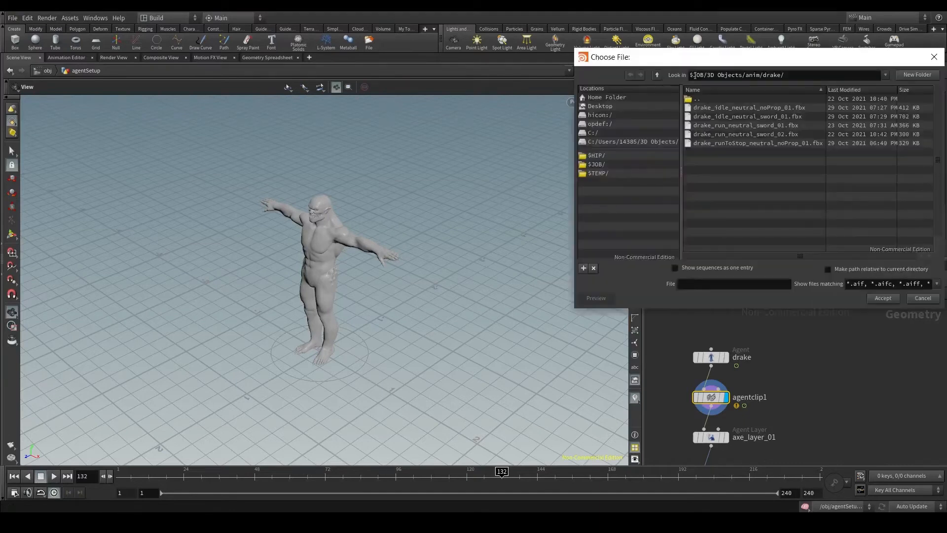
double_click(736, 116)
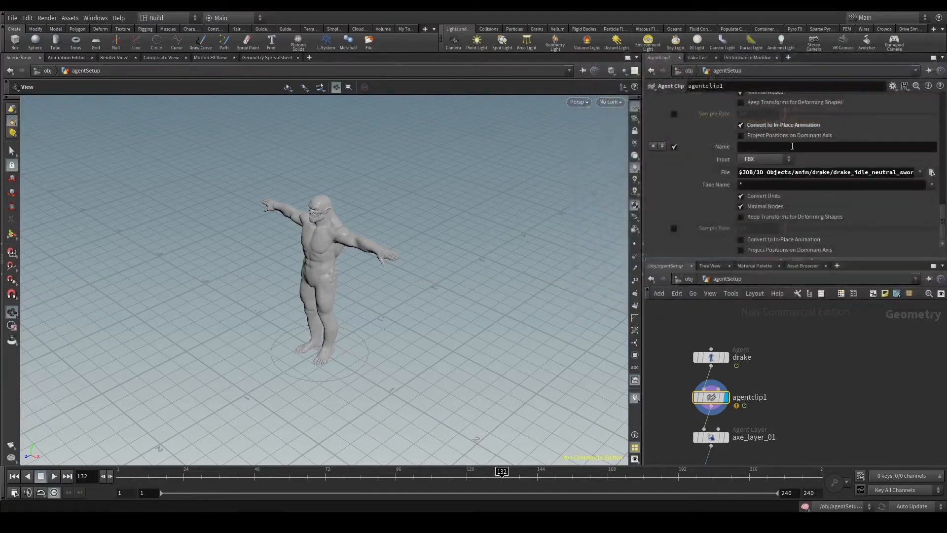
- Name the fifth clip drake_idle_neutral_sword_01 and enable Convert to In-Place Animation for it
left_click_drag(833, 172, 899, 172)
key("ctrl+c")
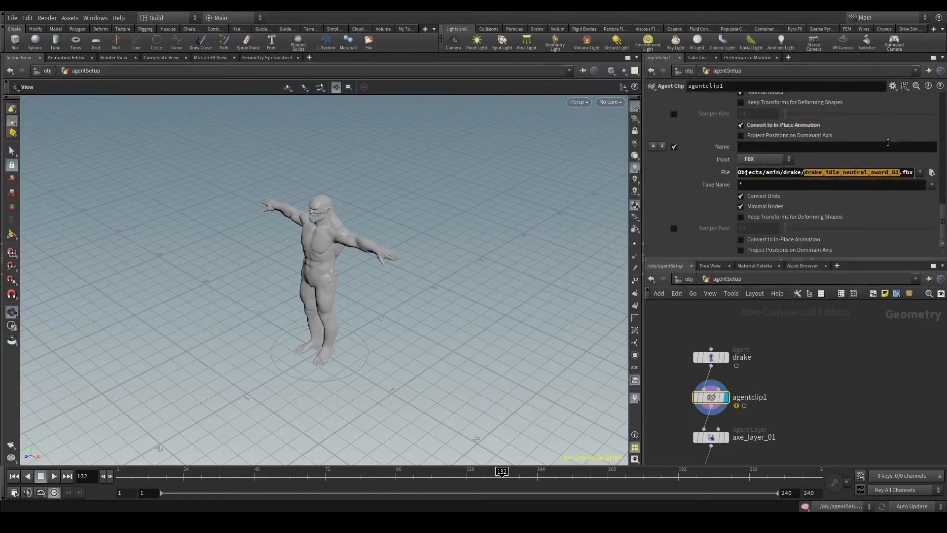
left_click(888, 147)
key("ctrl+v")
key("Return")
left_click(794, 240)
scroll(943, 237, "down", 1)
scroll(836, 238, "up", 10)
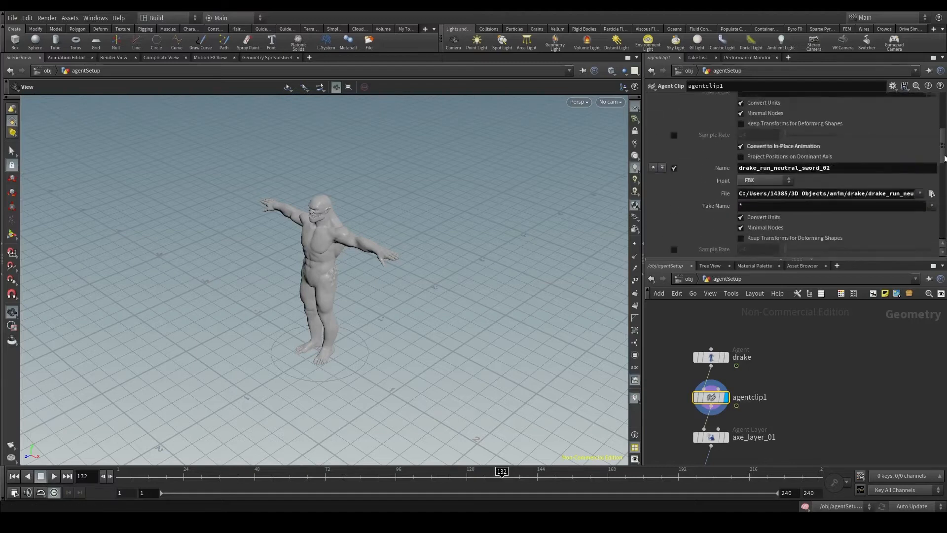
- Select the agentclipproperties1 node and review its clip and looping settings
middle_click_drag(809, 364, 875, 353)
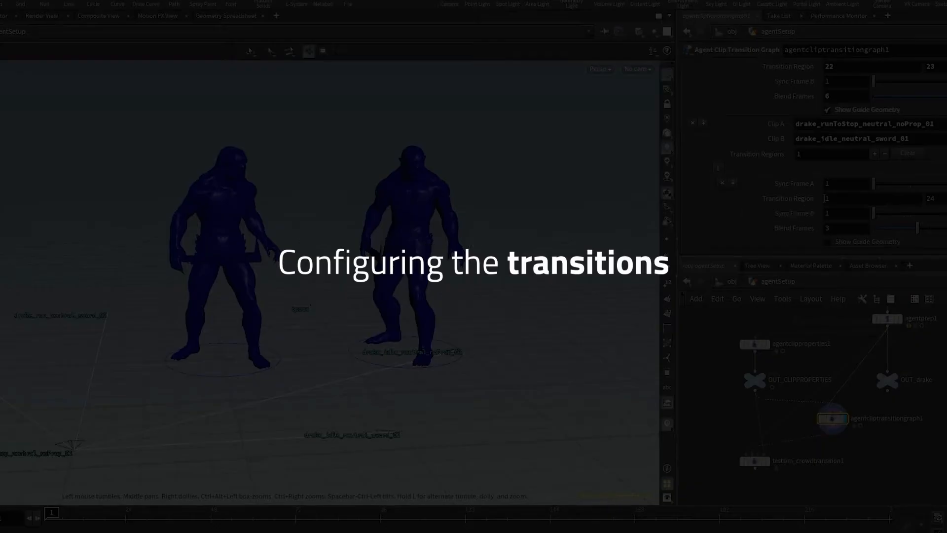
scroll(860, 189, "up", 3)
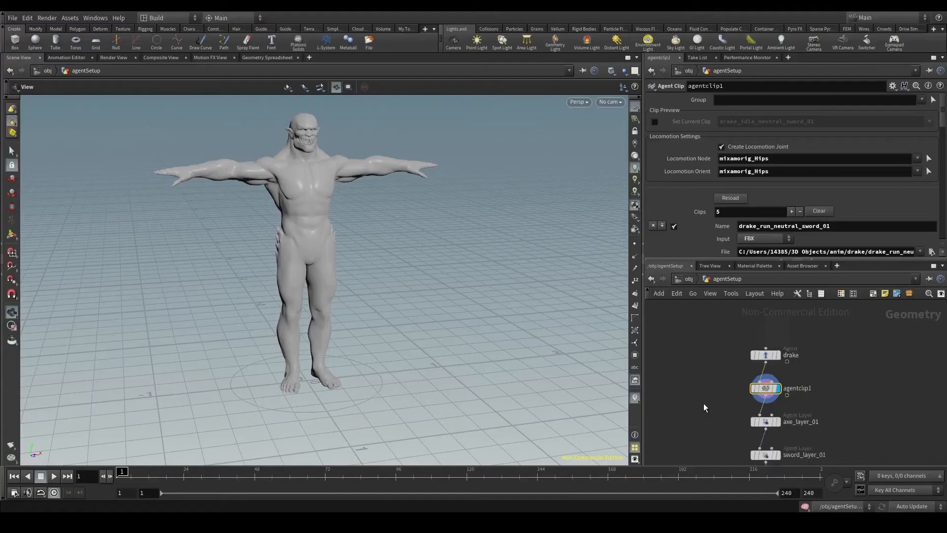
scroll(704, 403, "up", 5)
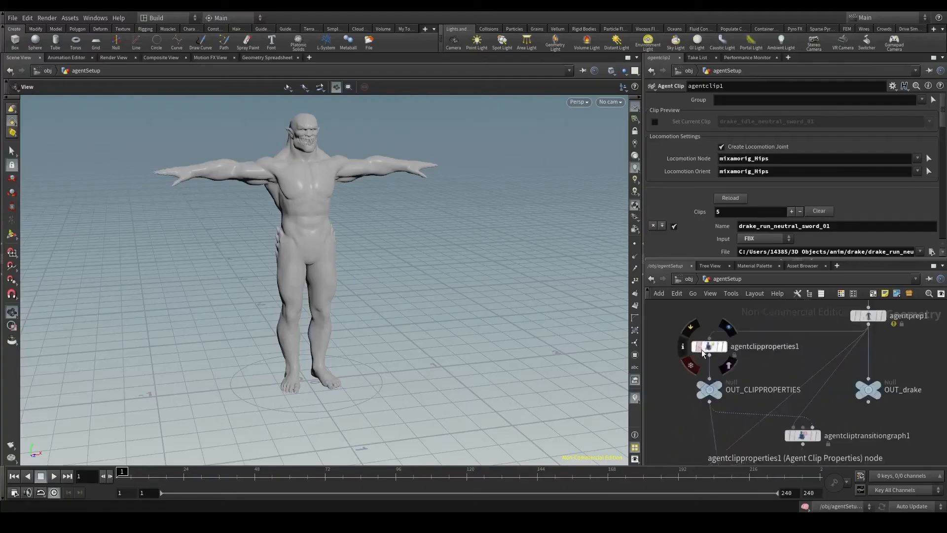
left_click(702, 347)
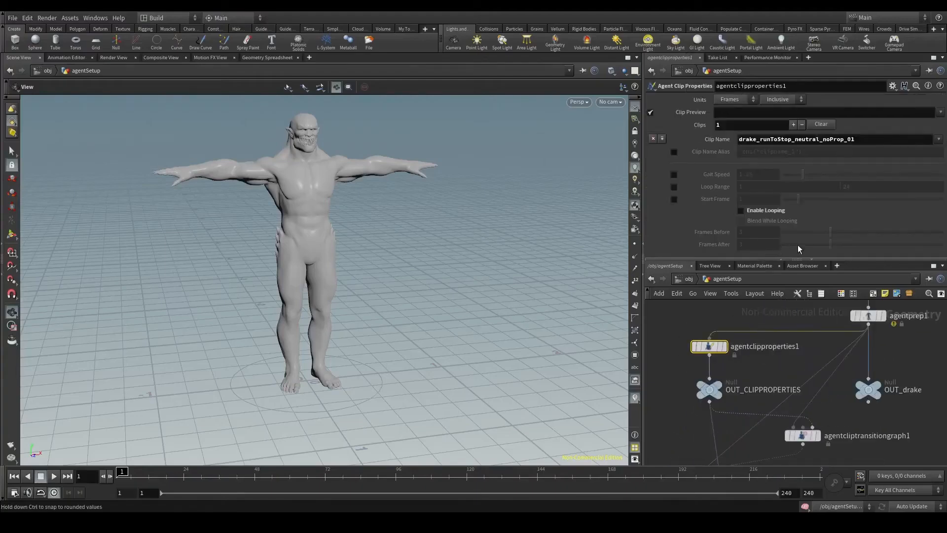
scroll(685, 342, "down", 3)
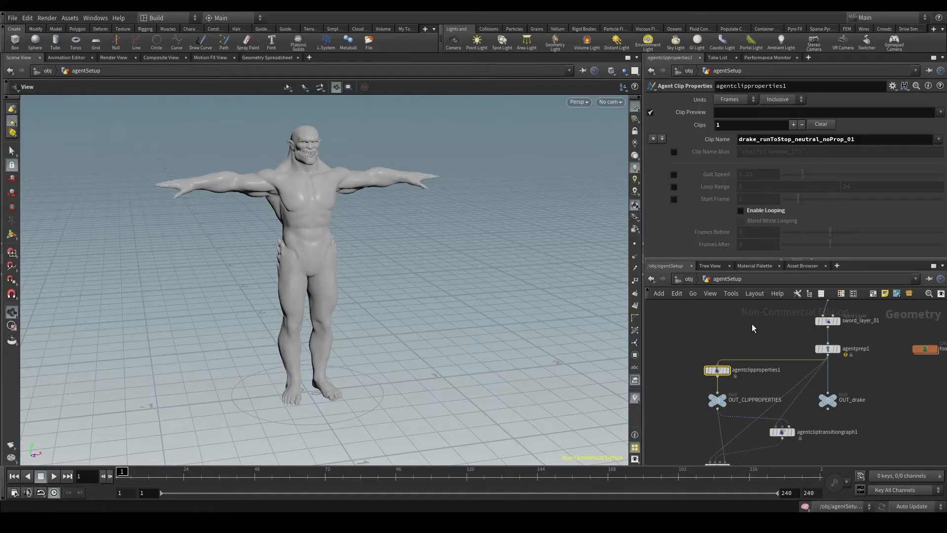
mouse_move(720, 374)
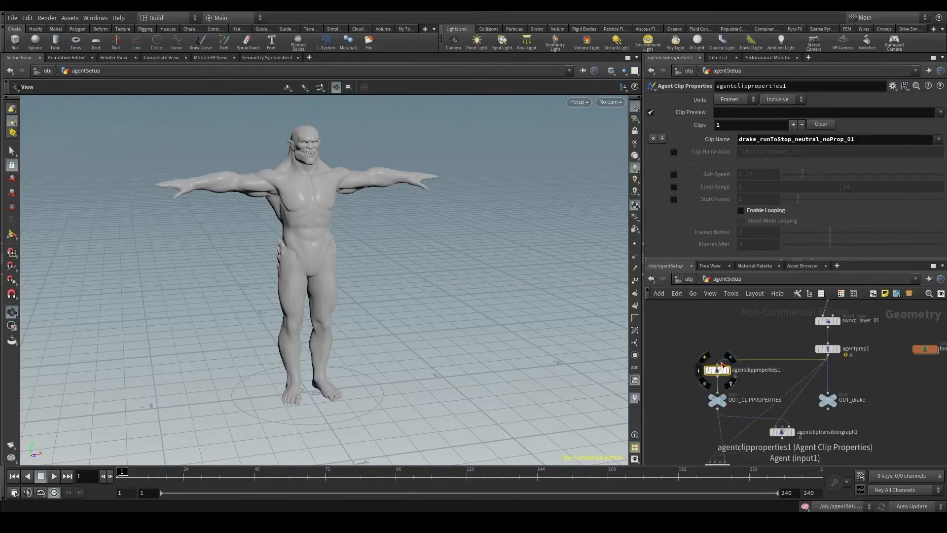
- Select and display the agentcliptransitiongraph1 node and view its clip graph from above in the viewport
middle_click_drag(785, 430, 776, 391)
left_click(773, 394)
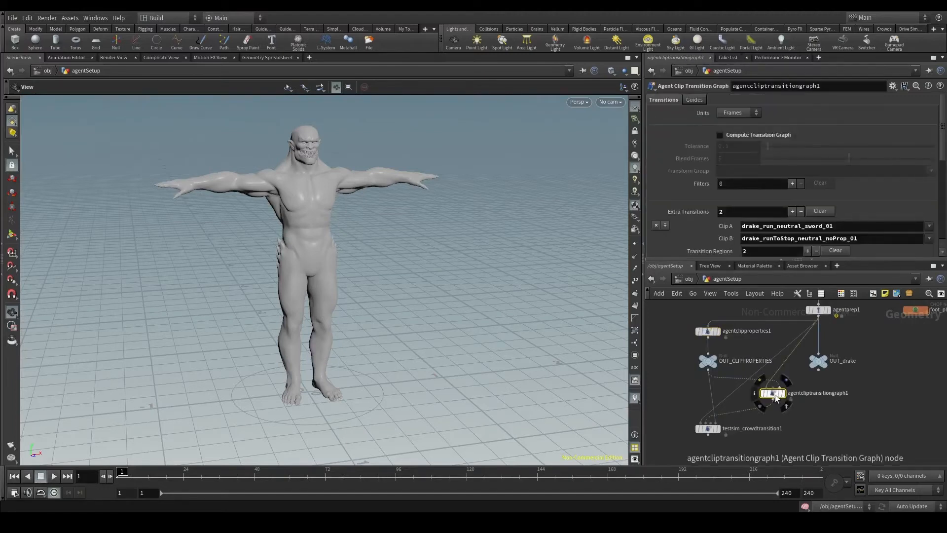
left_click(784, 394)
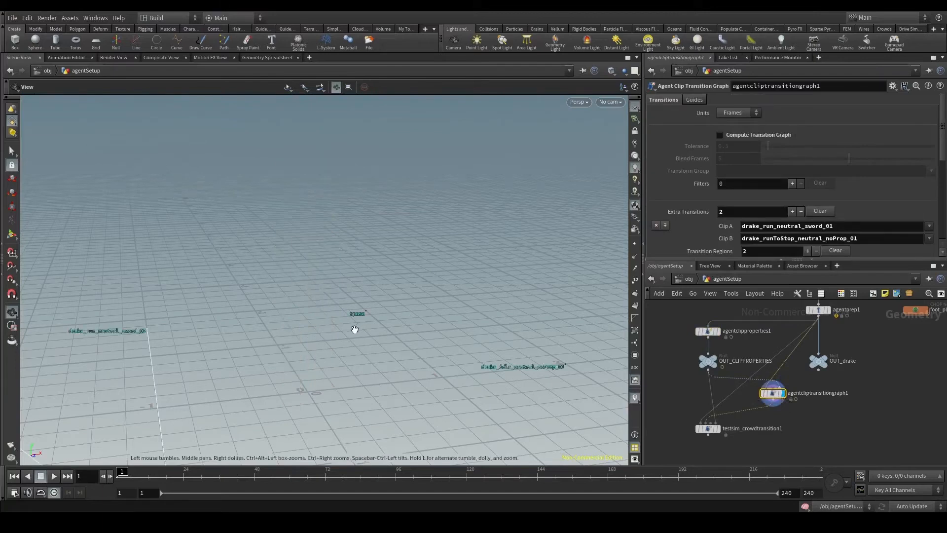
left_click_drag(294, 386, 351, 356)
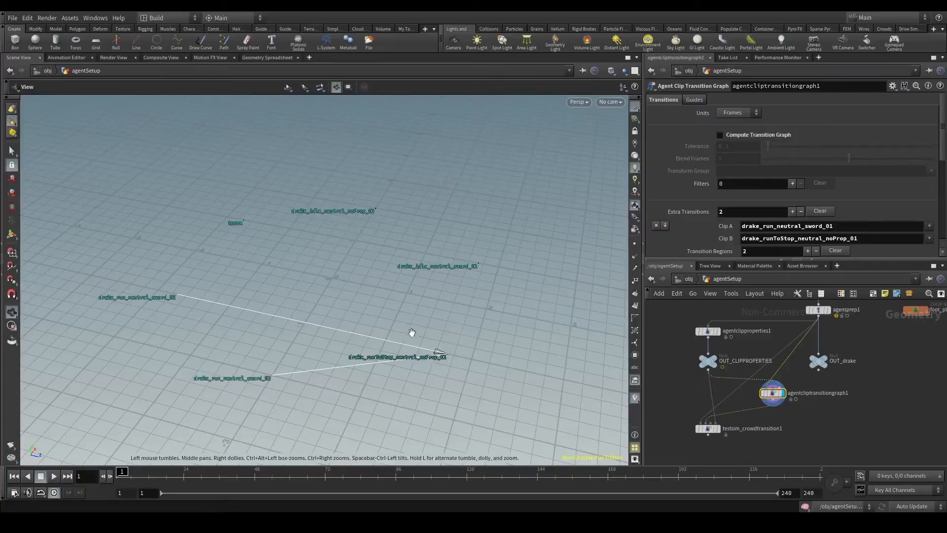
- Add a third extra transition with drake_runToStop_neutral_noProp_01 as Clip A and drake_idle_neutral_noProp_01 as Clip B
scroll(697, 210, "down", 1)
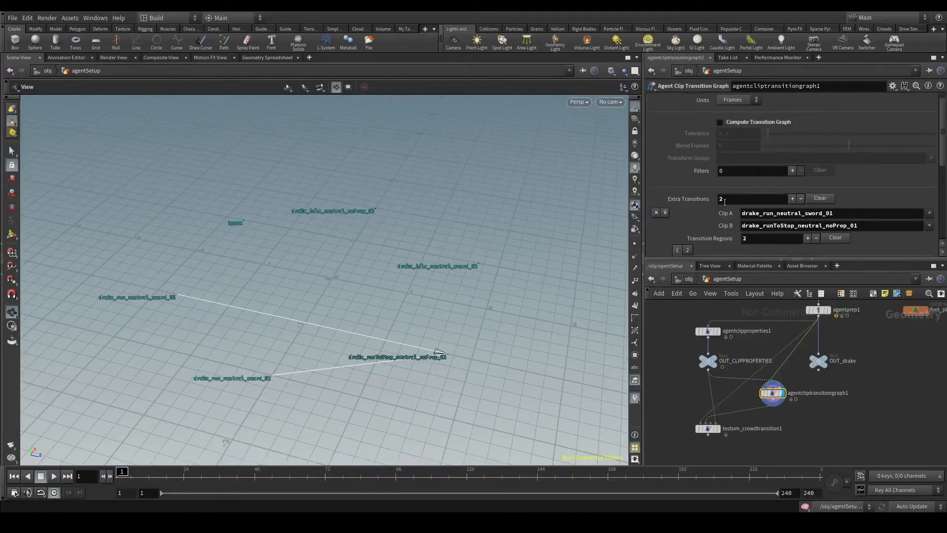
left_click(792, 198)
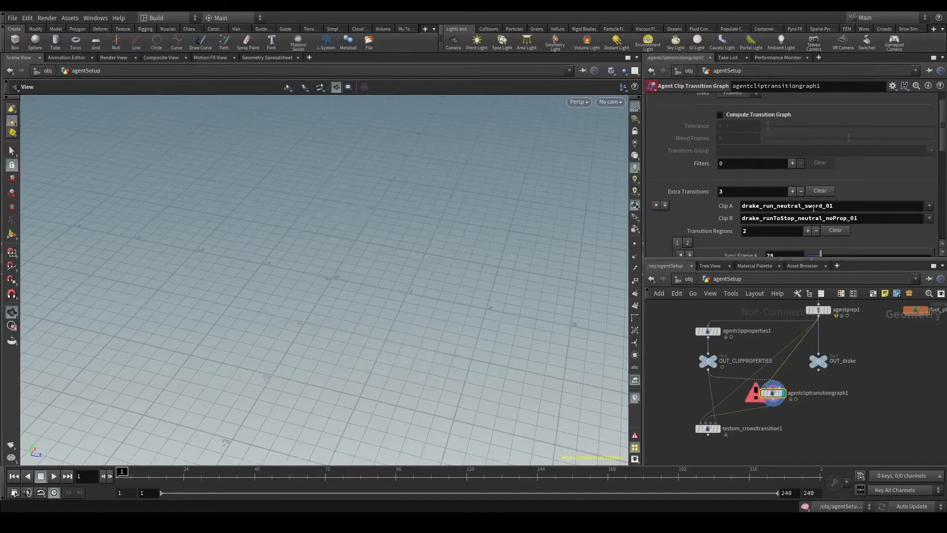
scroll(739, 149, "down", 3)
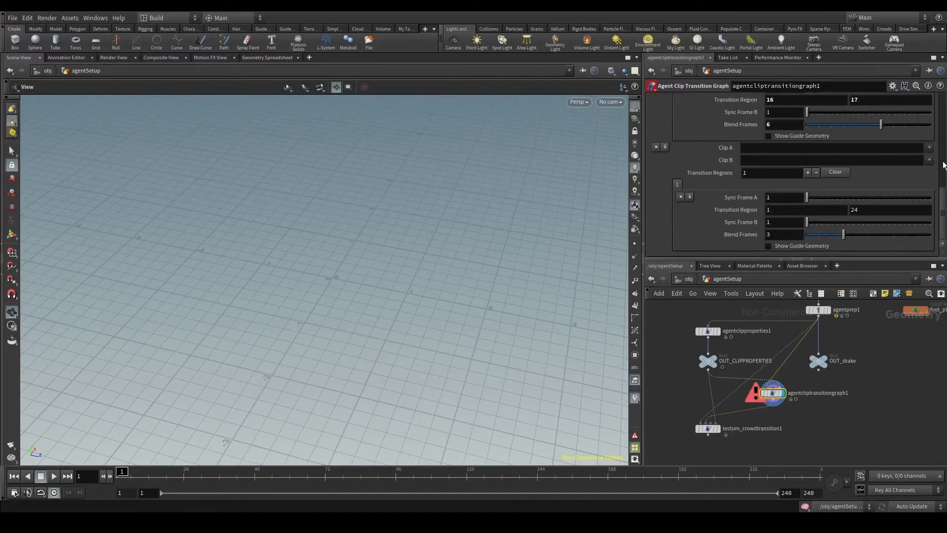
left_click(930, 148)
left_click(858, 180)
left_click(930, 160)
left_click(858, 176)
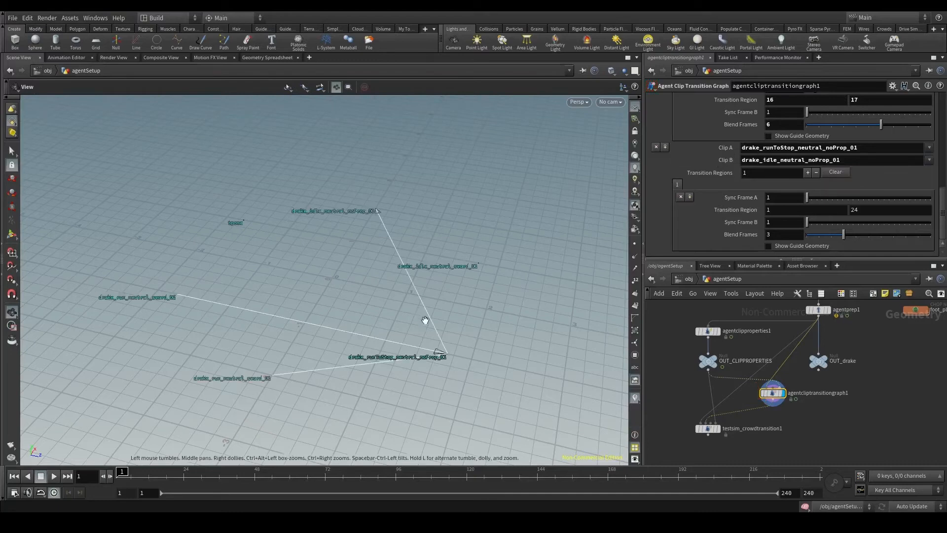
left_click_drag(443, 354, 452, 359)
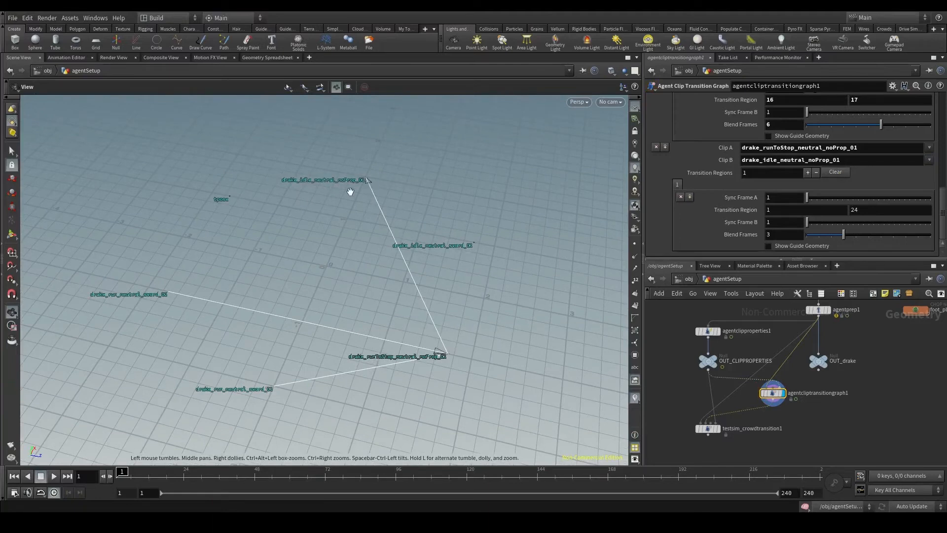
- Show the guide geometry for the third transition and frame both guide agents from the front
left_click(768, 246)
left_click_drag(365, 220, 303, 213)
middle_click_drag(315, 213, 241, 231)
right_click_drag(242, 231, 275, 247)
left_click_drag(274, 247, 238, 232)
middle_click_drag(325, 248, 249, 243)
left_click_drag(257, 249, 234, 241)
middle_click_drag(281, 258, 237, 260)
right_click_drag(247, 263, 297, 289)
left_click_drag(373, 313, 449, 316)
middle_click_drag(449, 317, 417, 305)
left_click_drag(417, 305, 366, 277)
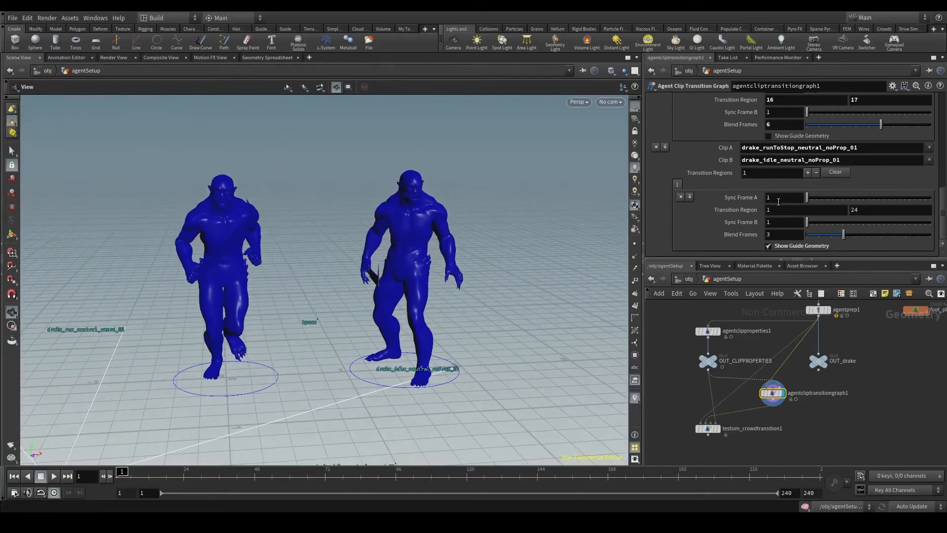
- Set the third transition's Sync Frame A to 23 and start its transition region at frame 23
middle_click_drag(774, 198, 875, 196)
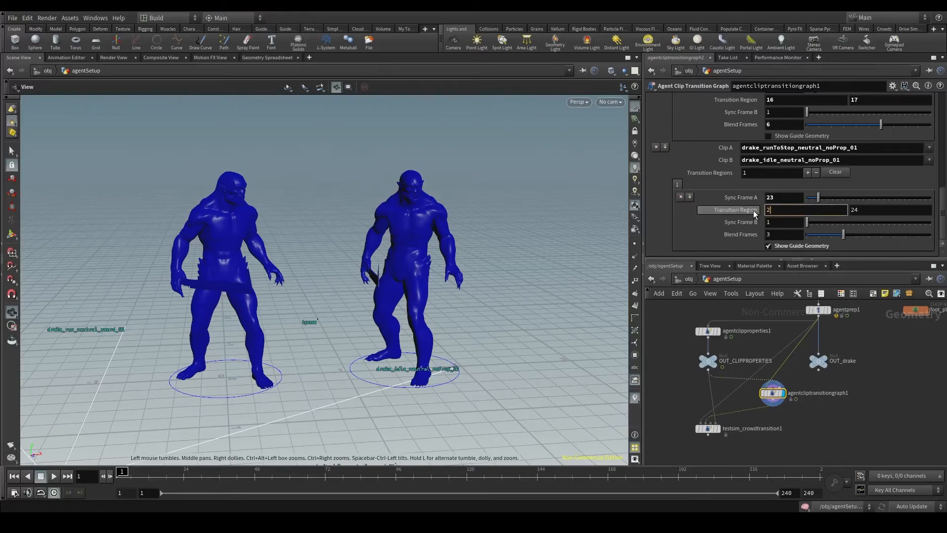
key("Tab")
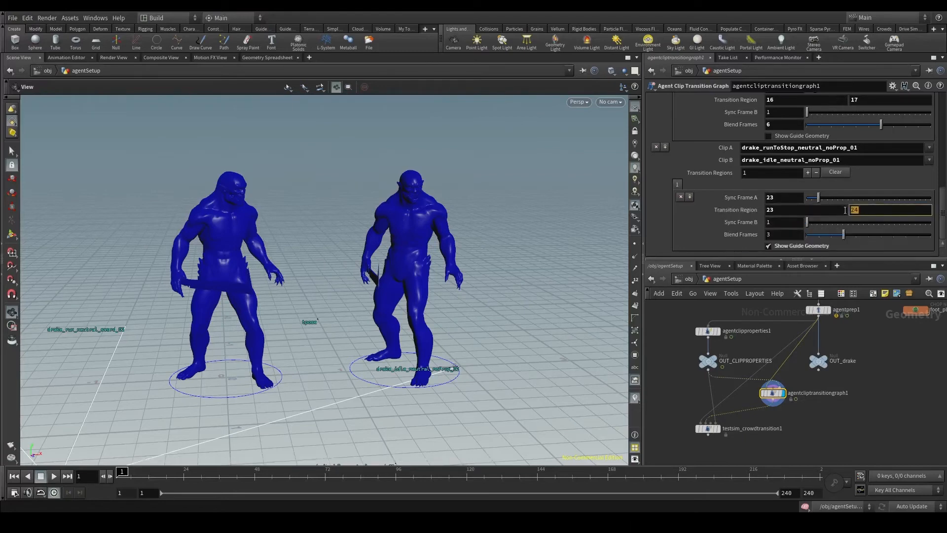
key("Return")
- Set the third transition's Sync Frame A to 22 and its transition region to frames 22 to 23
mouse_move(775, 197)
middle_mouse_down()
mouse_move(825, 199)
mouse_move(786, 205)
middle_mouse_up()
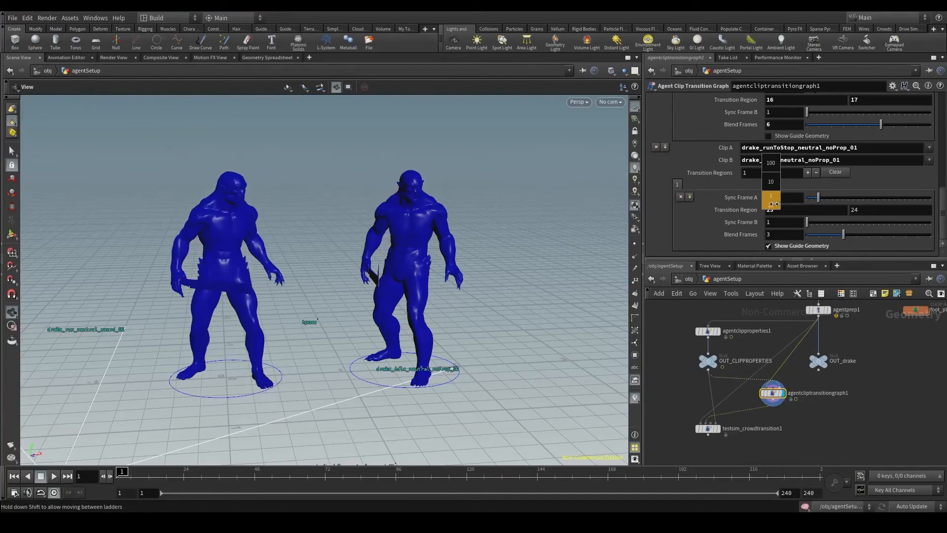
middle_click_drag(765, 203, 765, 205)
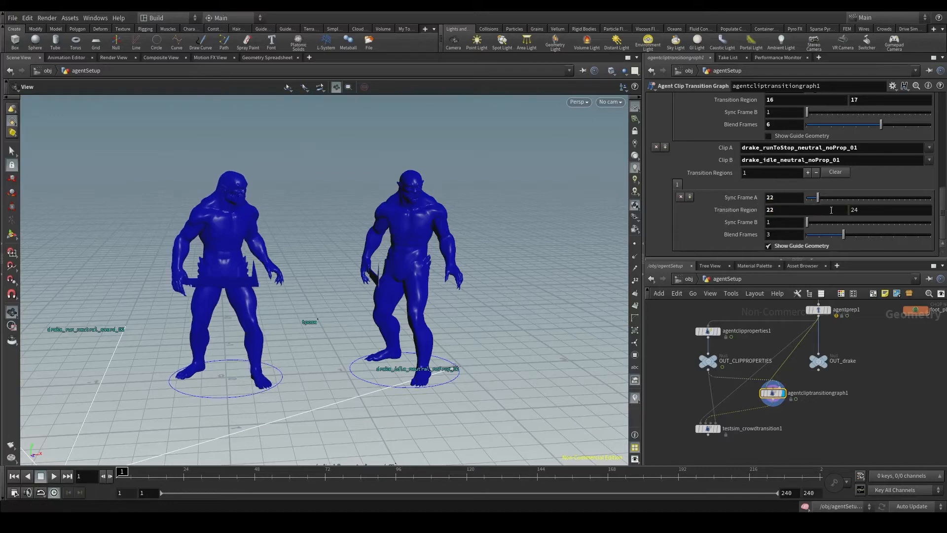
left_click_drag(866, 211, 839, 217)
type("23")
key("Return")
- Keep Sync Frame B at 1 and set the third transition's Blend Frames to 6
mouse_move(808, 226)
left_mouse_down()
mouse_move(915, 227)
mouse_move(808, 233)
mouse_move(791, 221)
left_mouse_up()
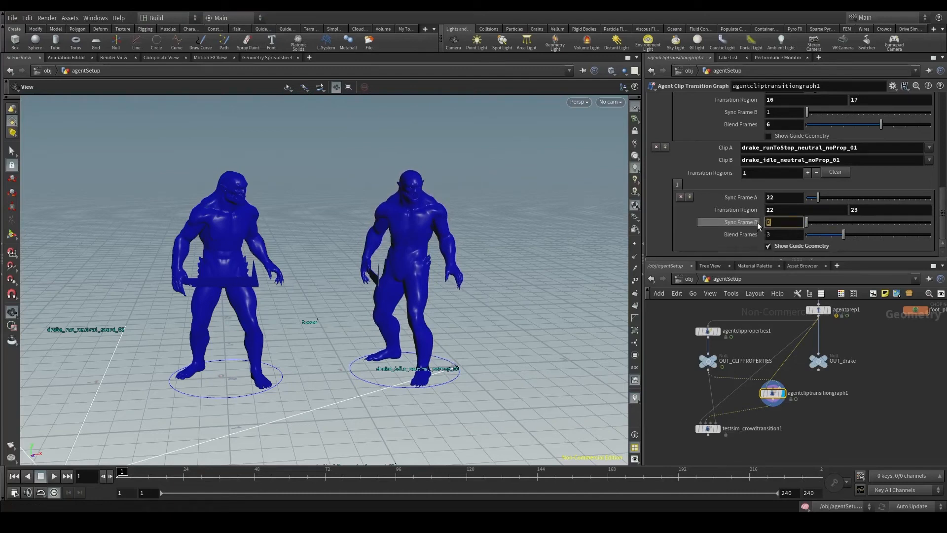
left_click(766, 235)
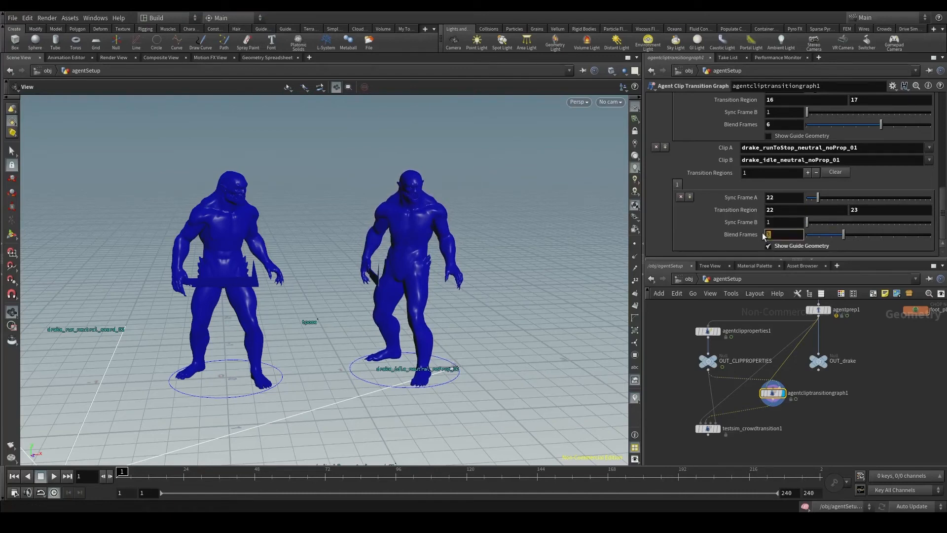
key("Return")
scroll(367, 304, "down", 2)
middle_click_drag(367, 303, 388, 282)
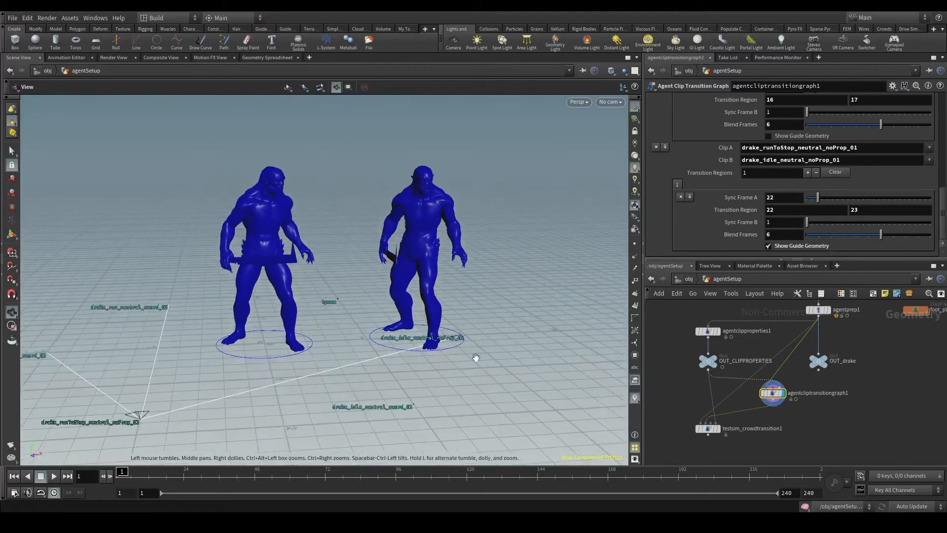
- Add a fourth extra transition with drake_runToStop_neutral_noProp_01 as Clip A and drake_idle_neutral_sword_01 as Clip B
scroll(718, 206, "up", 10)
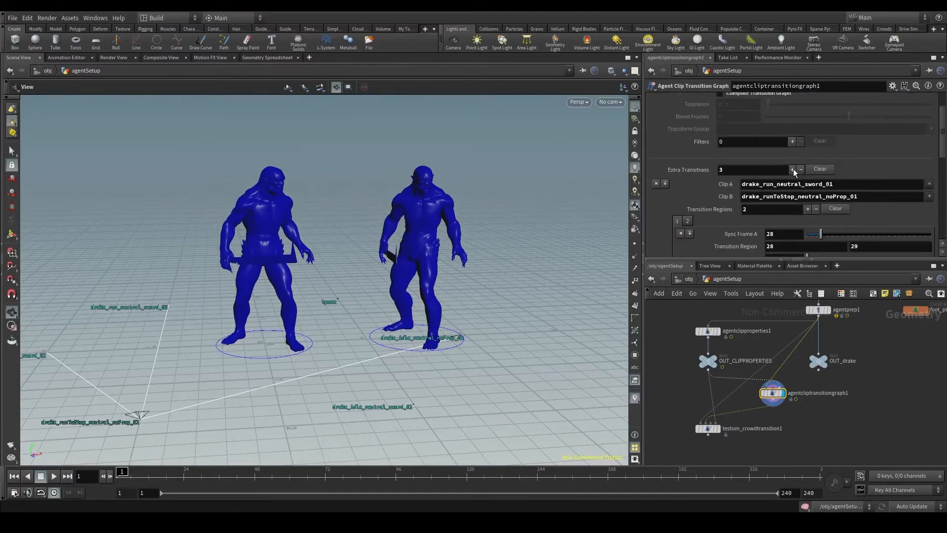
left_click(793, 169)
scroll(848, 189, "down", 5)
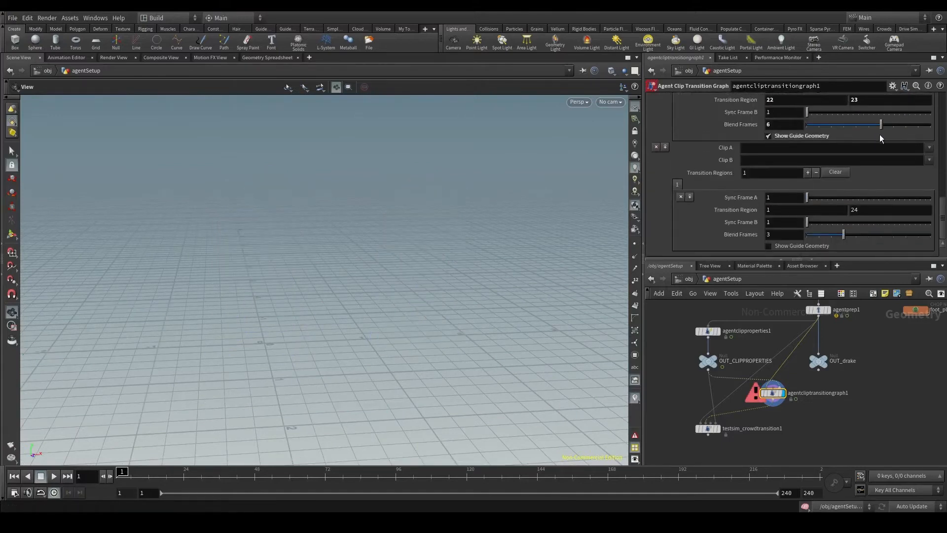
left_click(930, 147)
left_click(888, 179)
left_click(929, 161)
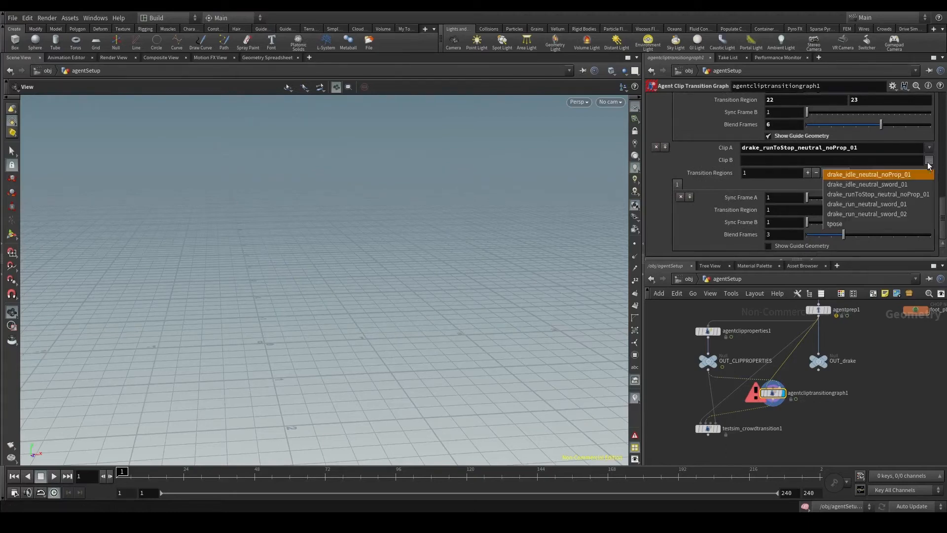
left_click(886, 184)
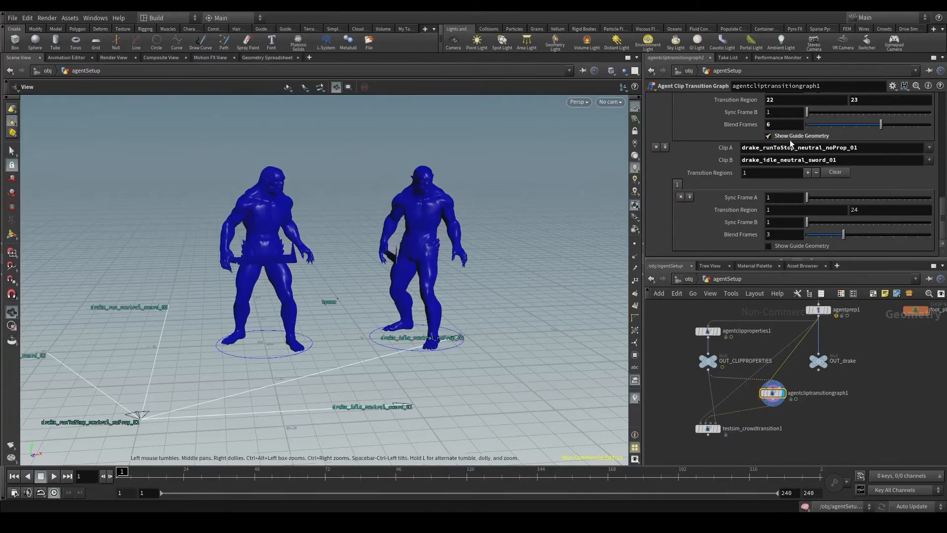
scroll(803, 200, "up", 2)
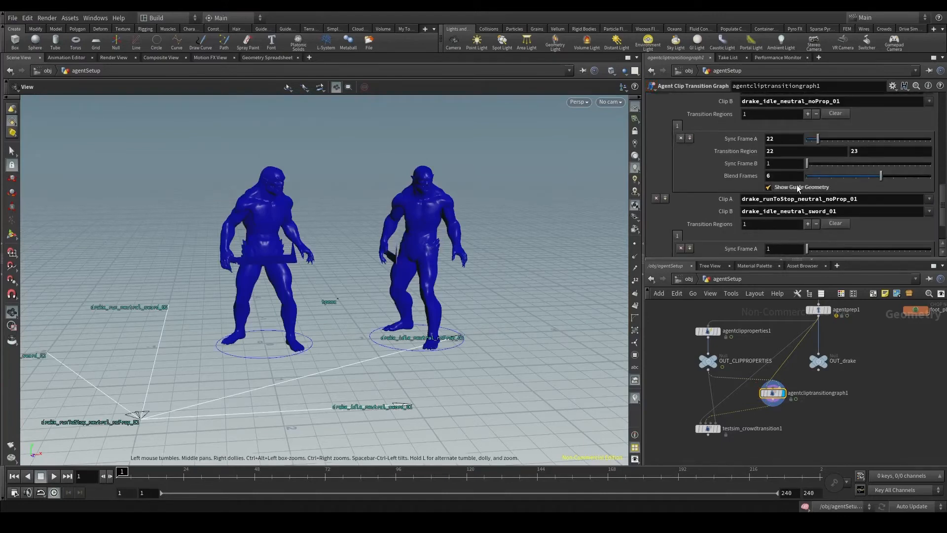
- Hide the third transition's guide geometry and show the guide geometry of the fourth transition
left_click(798, 188)
scroll(792, 207, "down", 2)
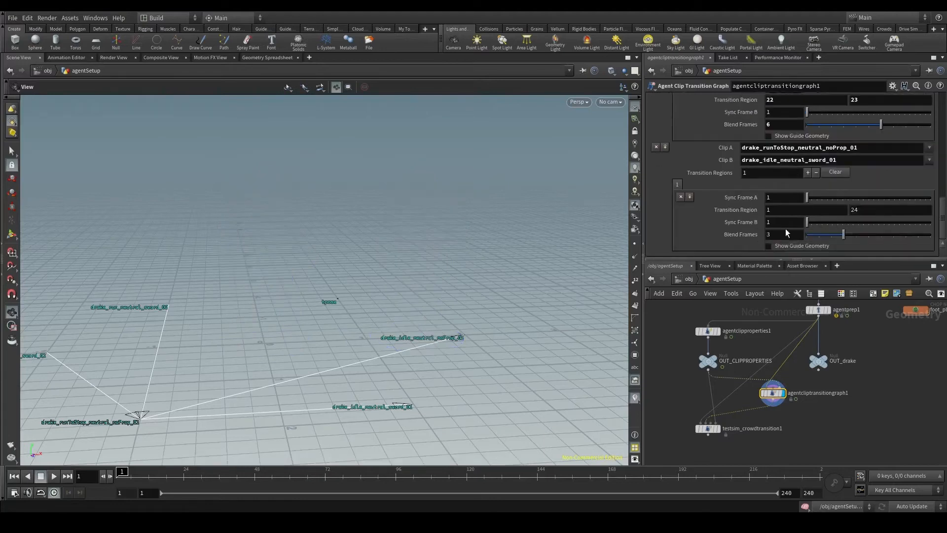
left_click(787, 246)
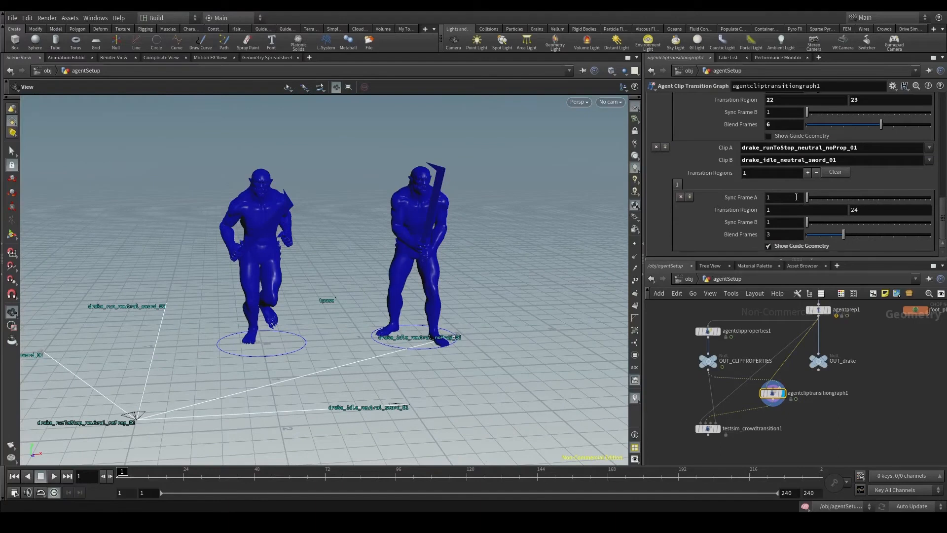
- Set the fourth transition's Sync Frame A to 22 and its transition region to frames 22 to 23
scroll(797, 198, "up", 1)
middle_click_drag(806, 211, 874, 215)
type("22")
key("Return")
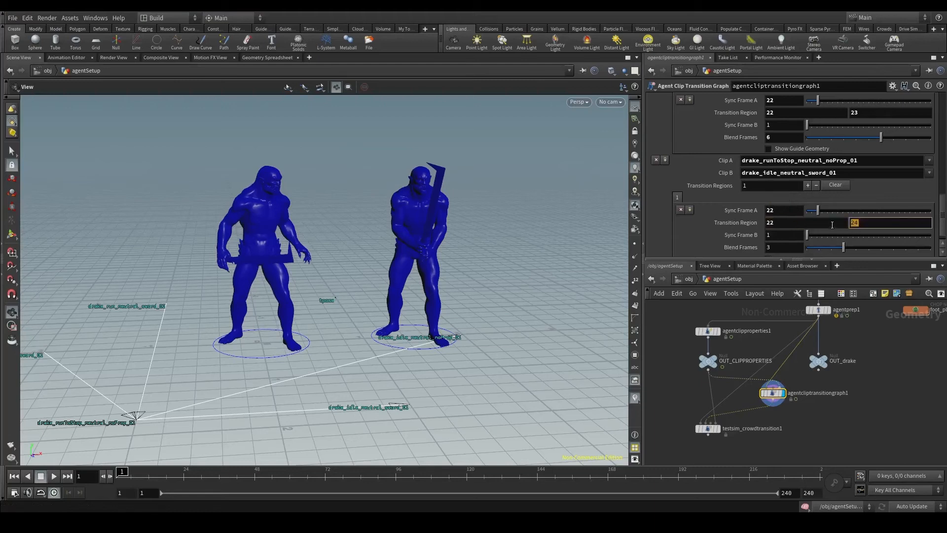
key("Return")
- Set the fourth transition's Blend Frames to 6 and its Sync Frame B to 20
left_click(773, 248)
type("6")
key("Return")
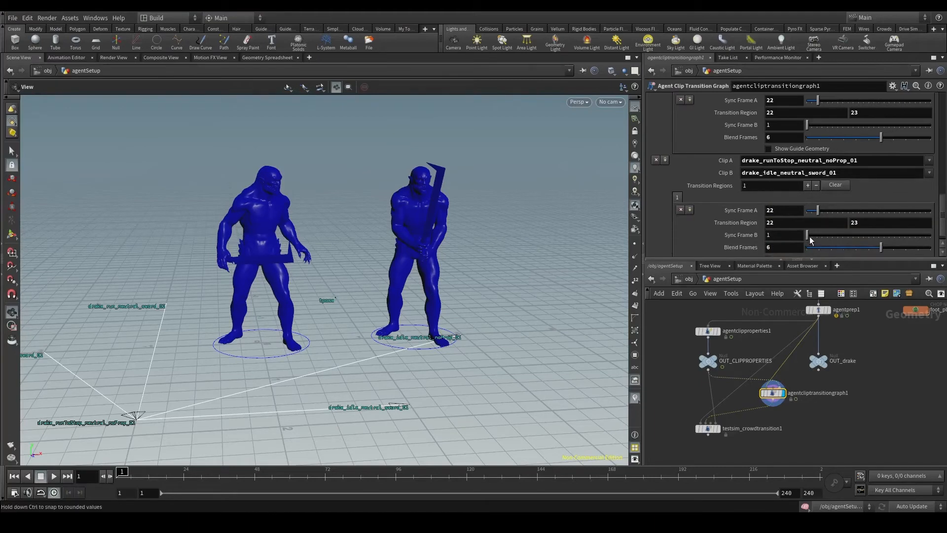
middle_click_drag(810, 238, 877, 227)
left_click_drag(409, 256, 365, 263)
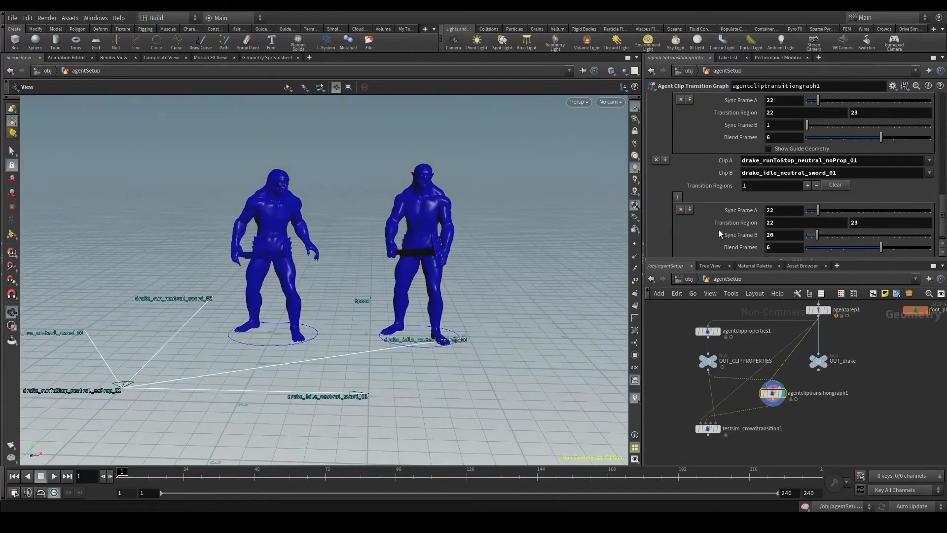
- Insert another region in the fourth transition before the existing one, with Sync Frame A 22, transition region 22 to 23 and Blend Frames 6
scroll(740, 232, "down", 1)
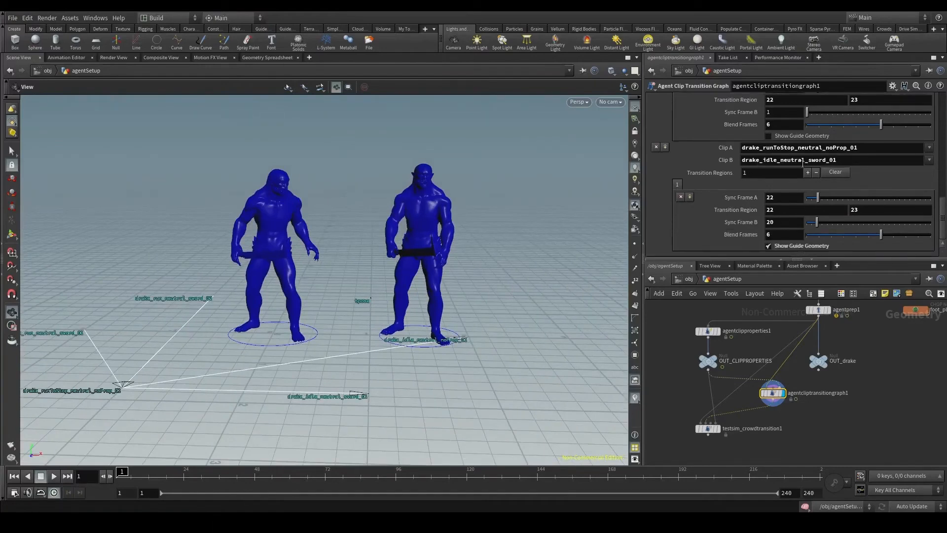
left_click(690, 197)
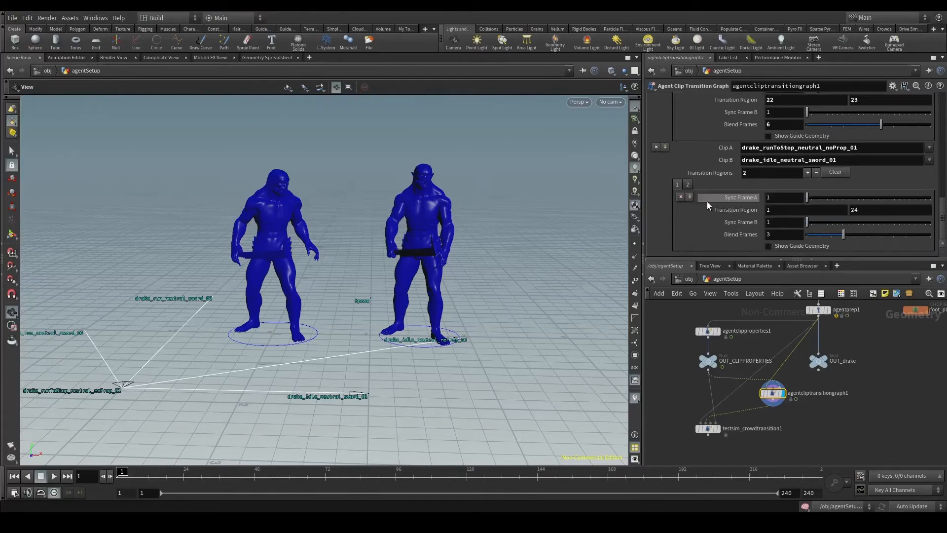
type("22")
key("Tab")
type("22")
key("Tab")
type("23")
key("Tab")
key("Tab")
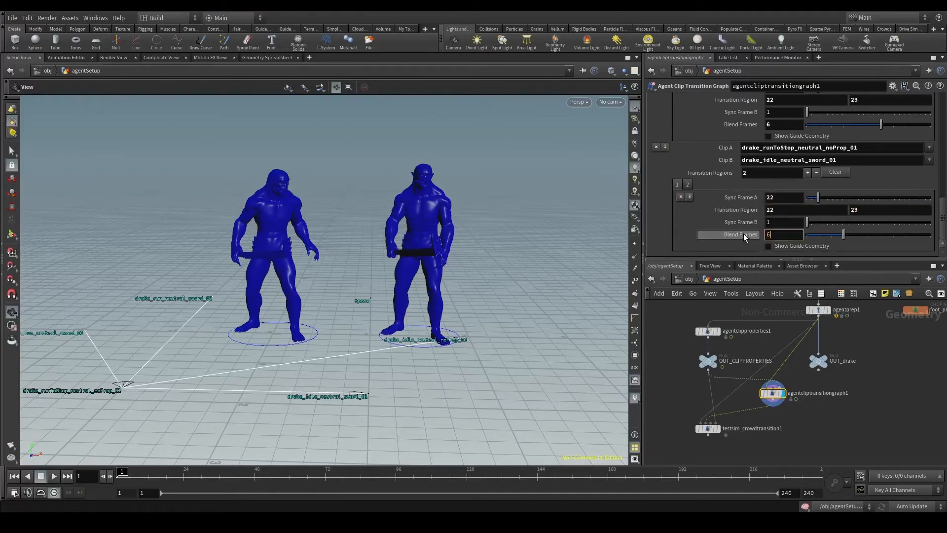
key("Return")
- Set the inserted region's Sync Frame B to 134 and leave the guide geometry of both regions hidden
left_click(688, 185)
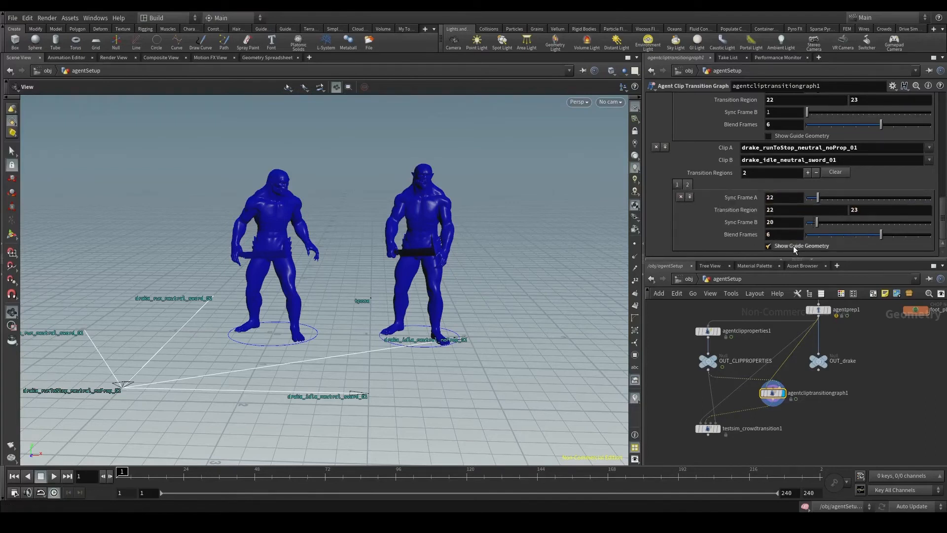
left_click(795, 247)
left_click(677, 184)
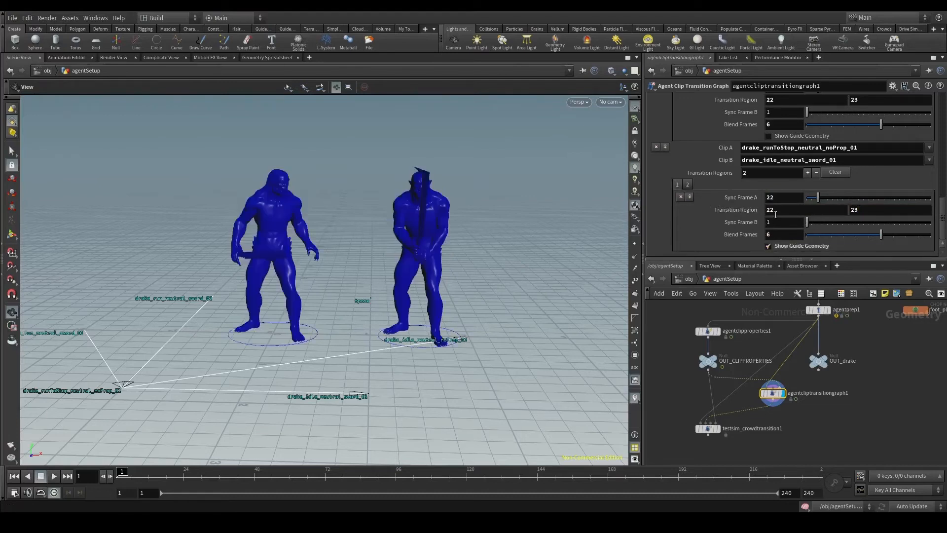
left_click_drag(808, 225, 877, 235)
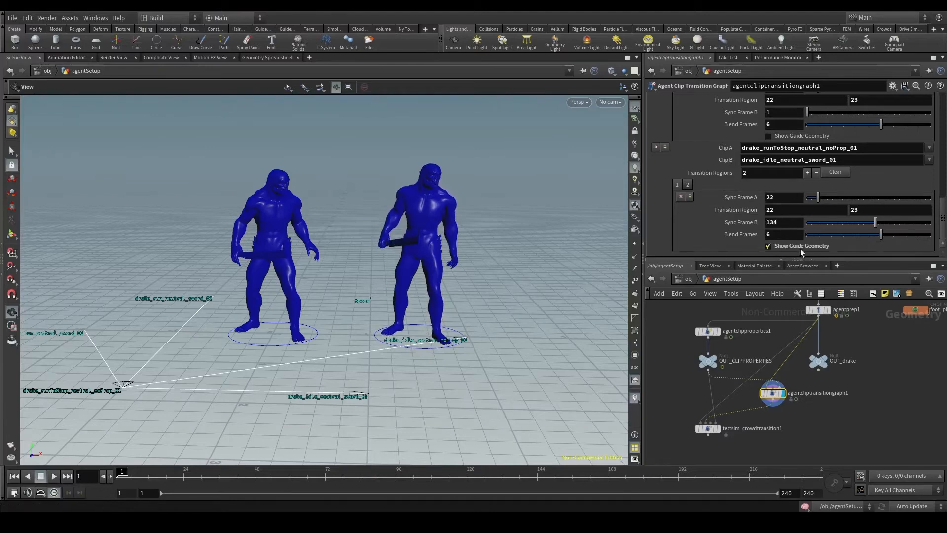
left_click(768, 245)
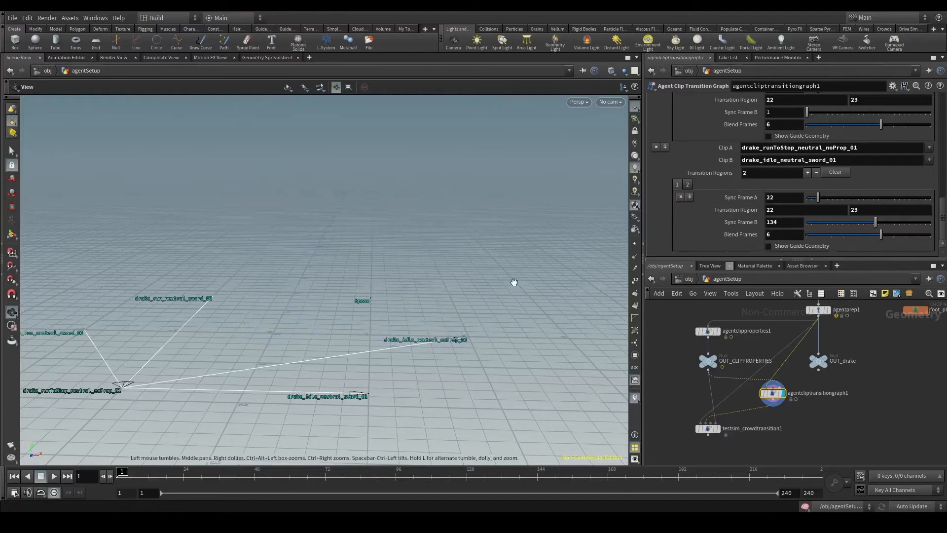
- Display the testsim_crowdtransition1 node and set its Clip 1 to drake_idle_neutral_noProp_01
left_click_drag(327, 327, 205, 215)
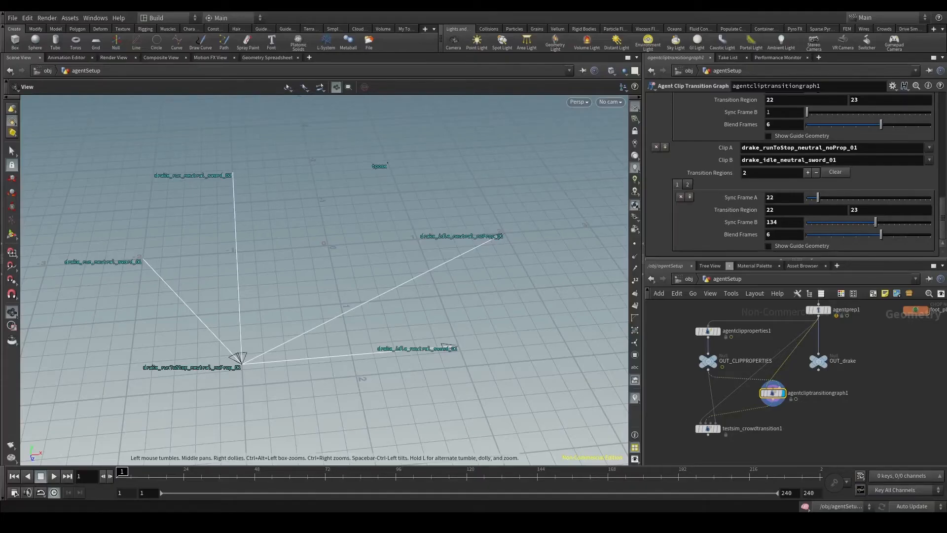
left_click(721, 427)
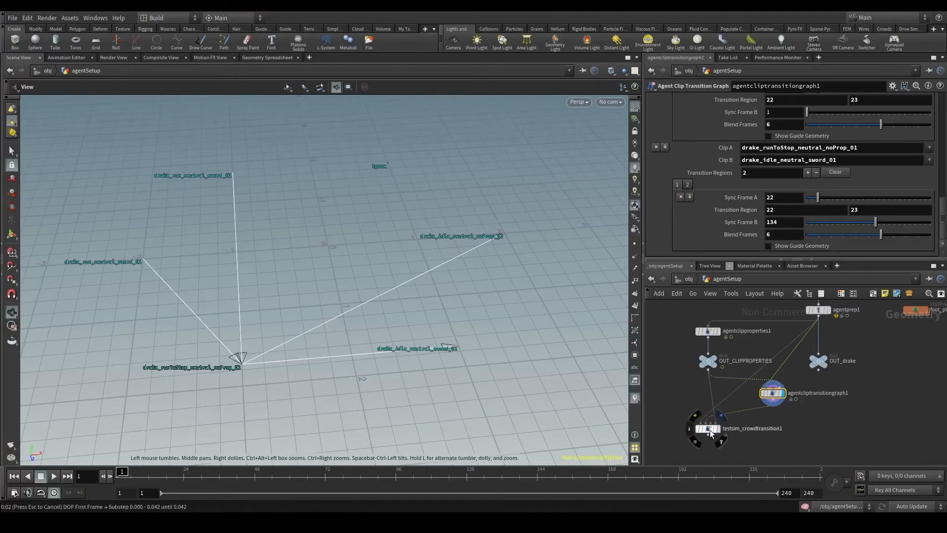
left_click(710, 429)
left_click_drag(334, 225, 389, 241)
right_click_drag(389, 241, 392, 294)
middle_click_drag(391, 294, 284, 199)
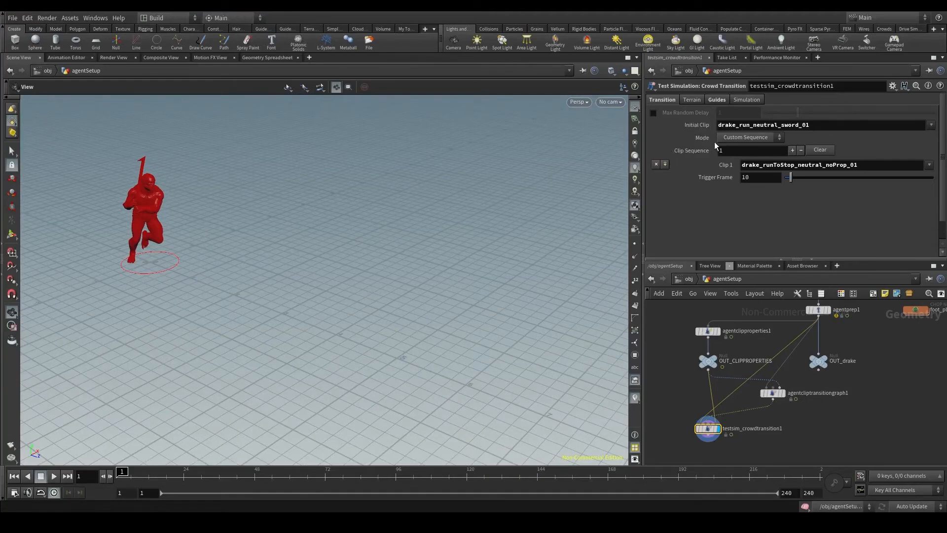
left_click(929, 165)
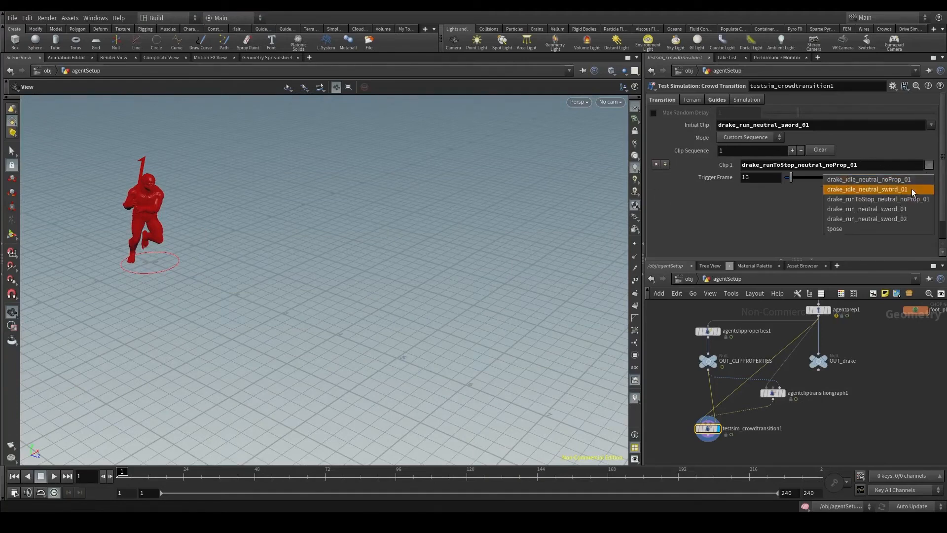
left_click(885, 180)
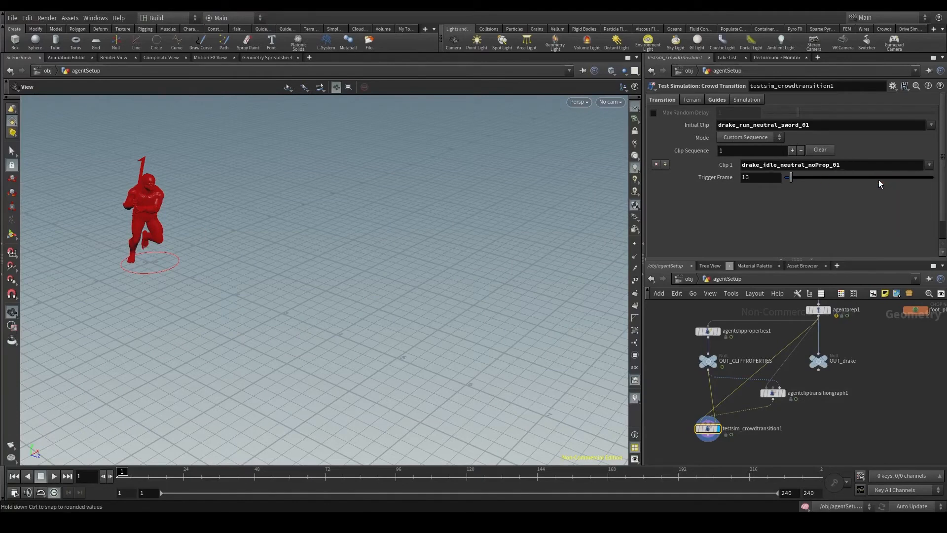
- Check the clip connections in agentcliptransitiongraph1, and return to displaying testsim_crowdtransition1
left_click(783, 394)
left_click(773, 394)
middle_click_drag(273, 327, 420, 364)
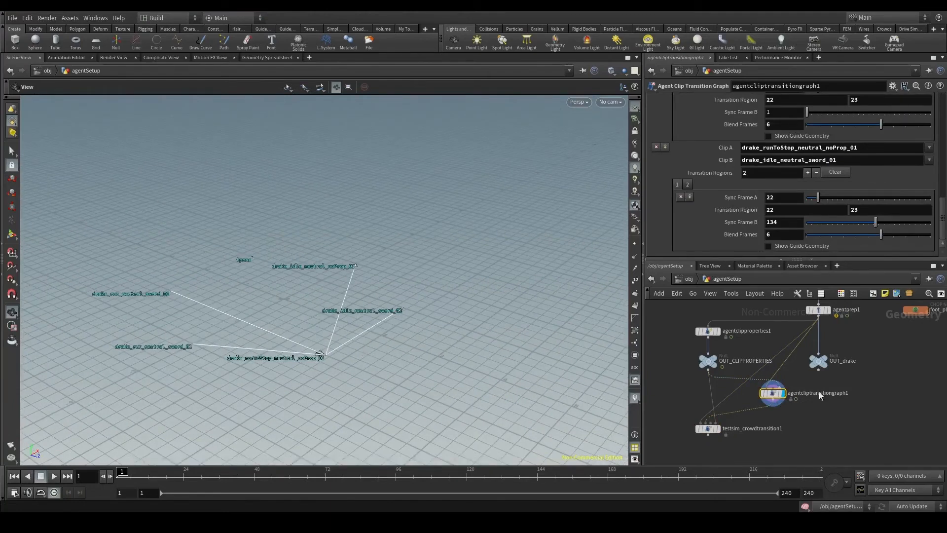
left_click(717, 428)
left_click(707, 428)
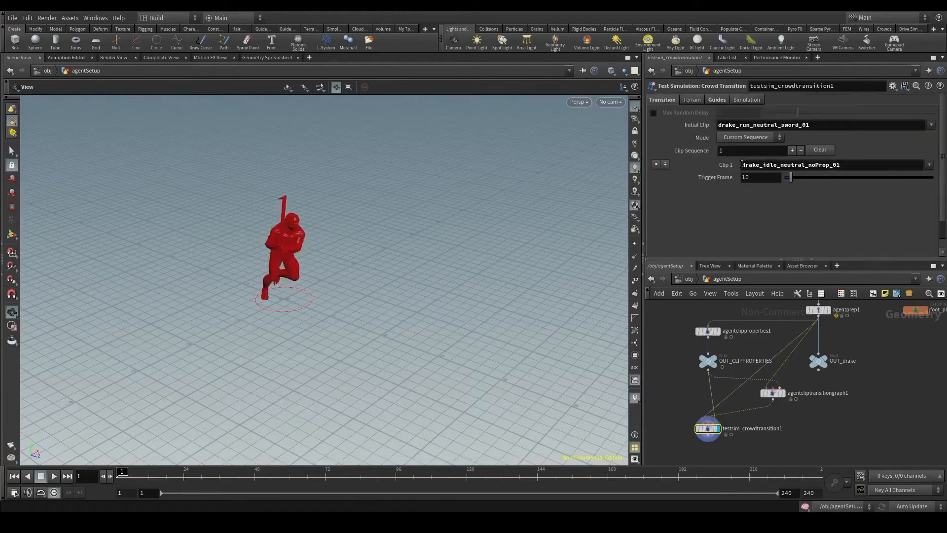
- Play the crowd transition simulation and scrub back to frame 33 to inspect the change from run to idle
middle_click_drag(400, 326, 264, 282)
middle_click_drag(331, 315, 300, 304)
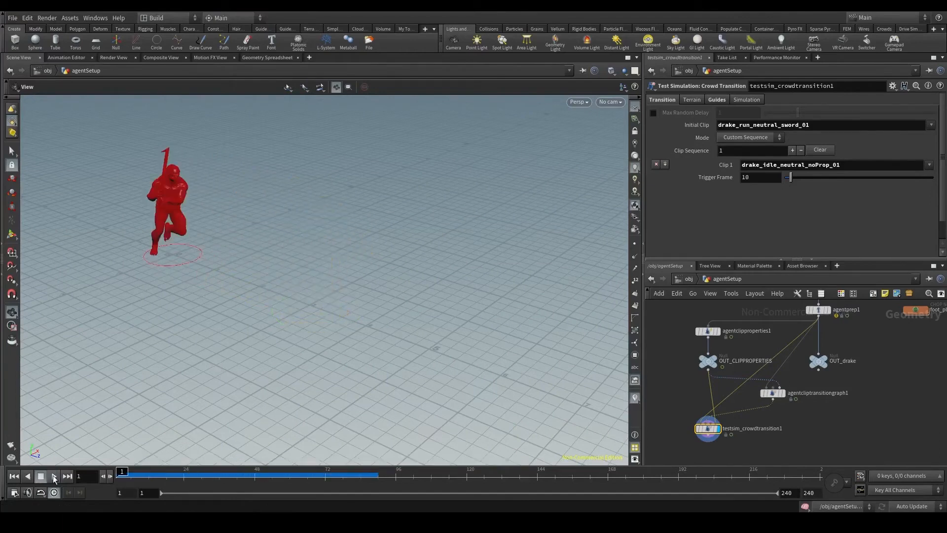
left_click(54, 478)
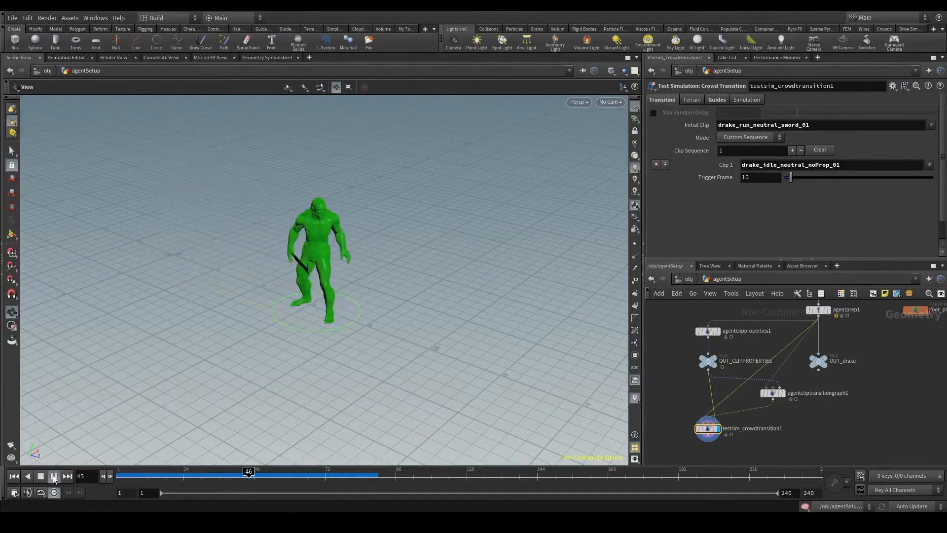
scroll(319, 233, "up", 3)
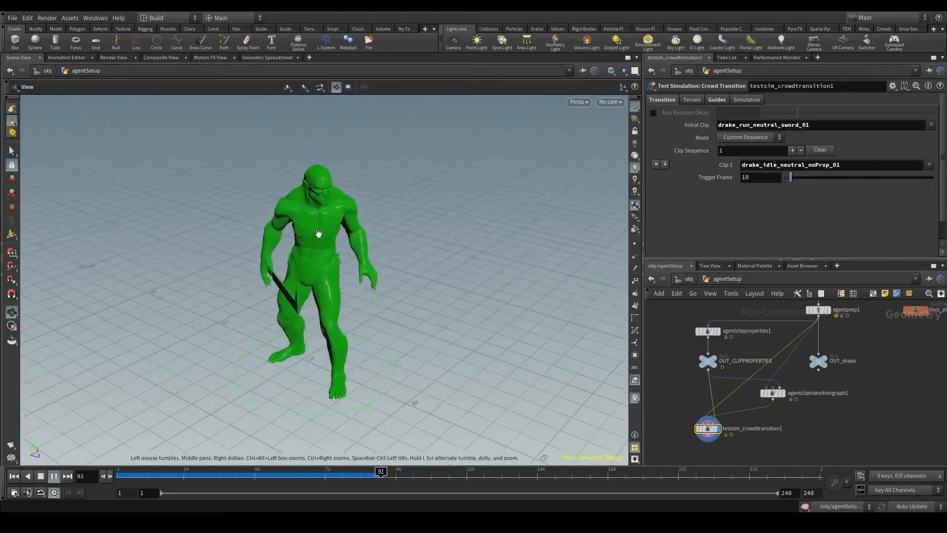
scroll(319, 233, "down", 2)
left_click_drag(249, 473, 210, 477)
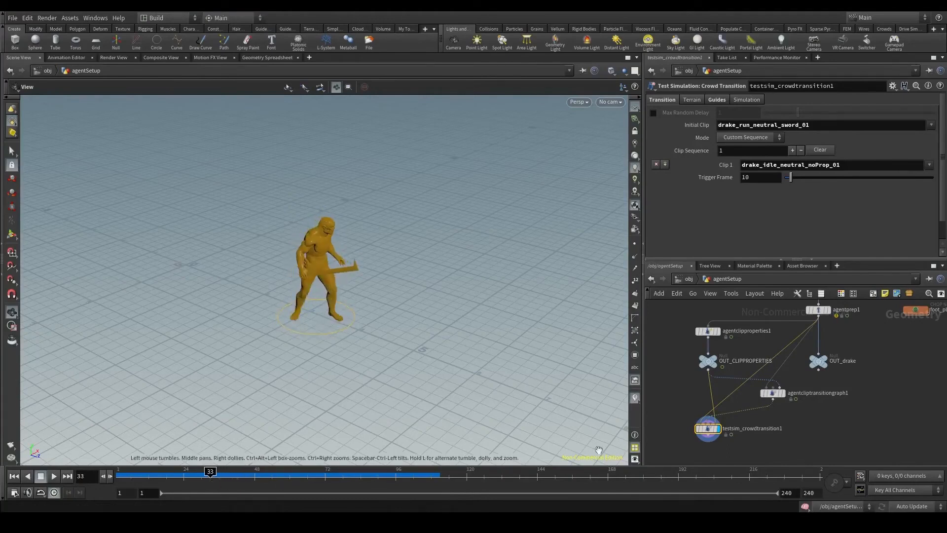
- Display the agentclip1 node and frame the drake agent from the front
scroll(859, 357, "down", 8)
middle_click_drag(853, 367, 812, 435)
scroll(797, 378, "up", 6)
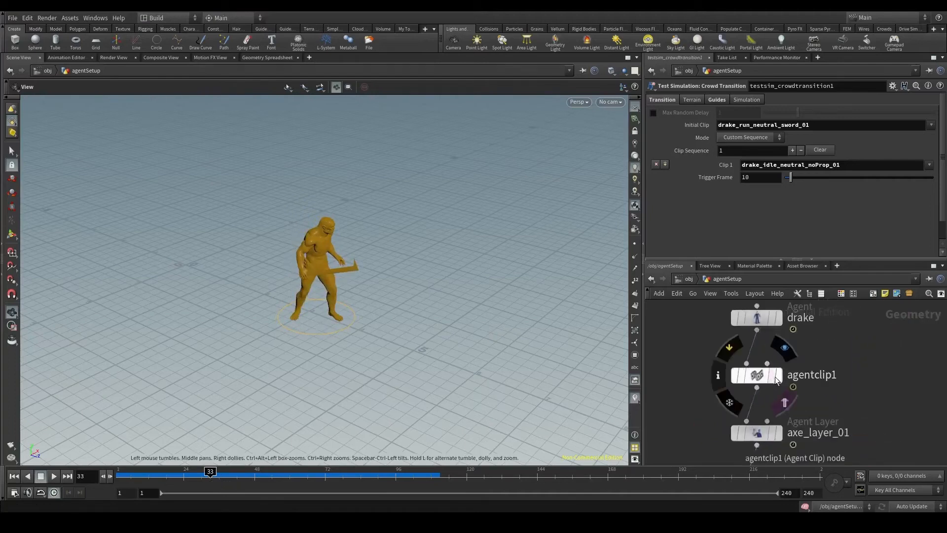
left_click(772, 376)
left_click(762, 375)
scroll(139, 199, "up", 7)
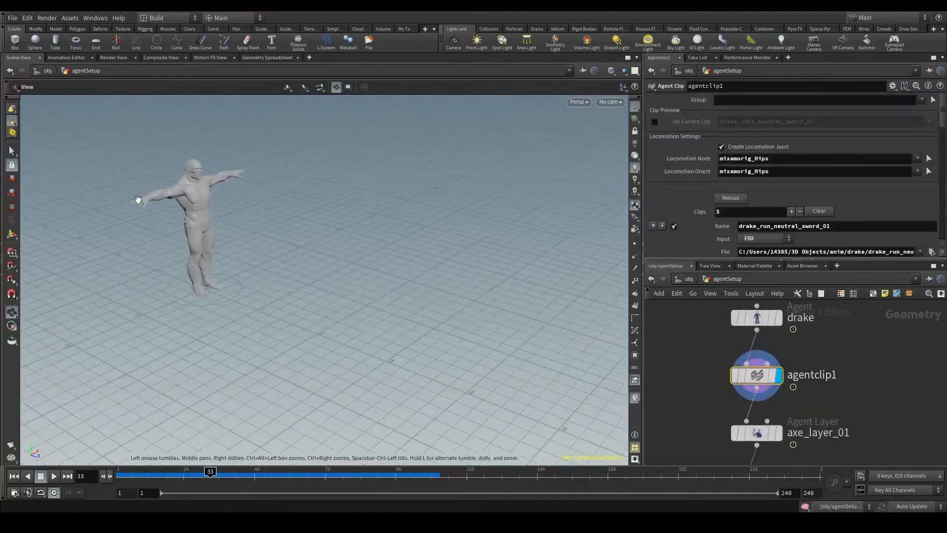
middle_click_drag(168, 198, 284, 267)
scroll(357, 293, "up", 4)
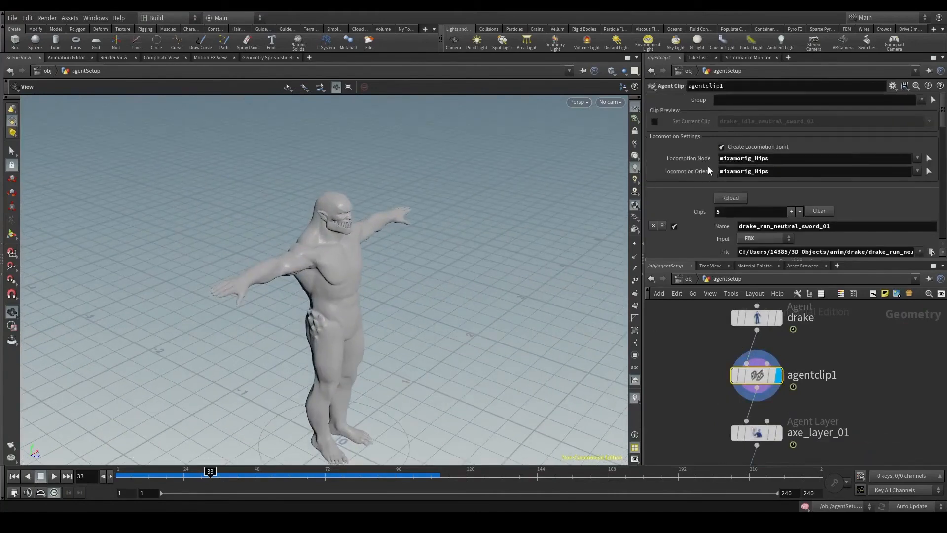
scroll(396, 293, "down", 2)
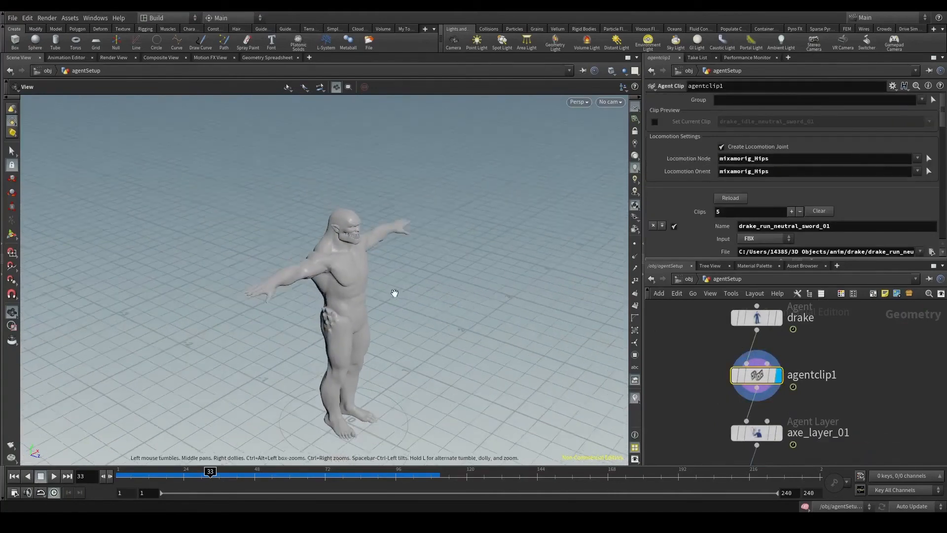
middle_click_drag(397, 293, 373, 262)
left_click_drag(374, 262, 291, 250)
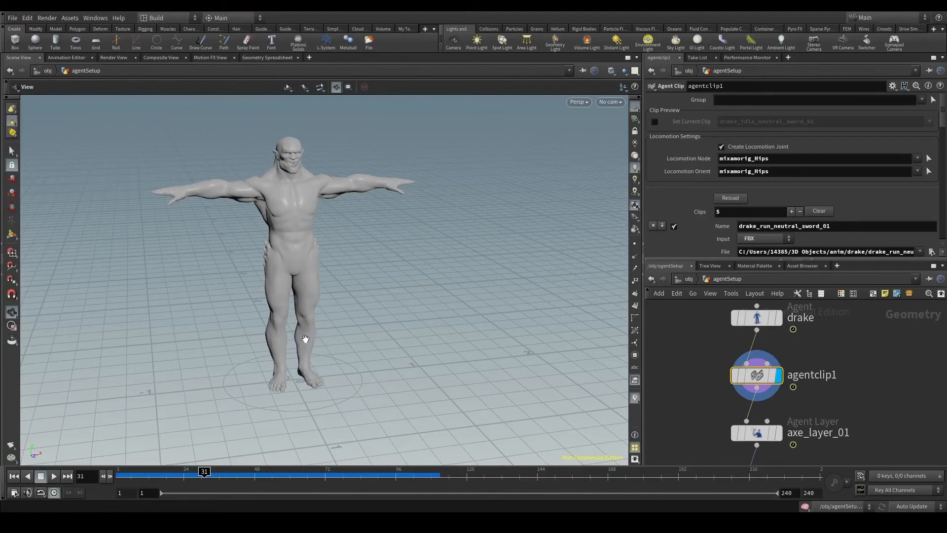
left_click_drag(304, 359, 364, 351)
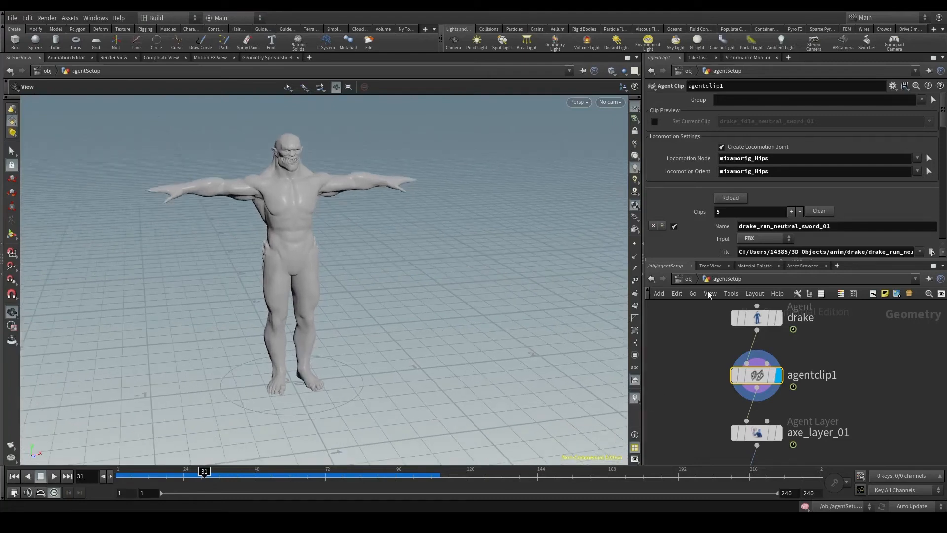
- Enable Set Current Clip for drake_idle_neutral_sword_01 on agentclip1 and scrub the timeline to inspect the agent's movement
left_click(656, 121)
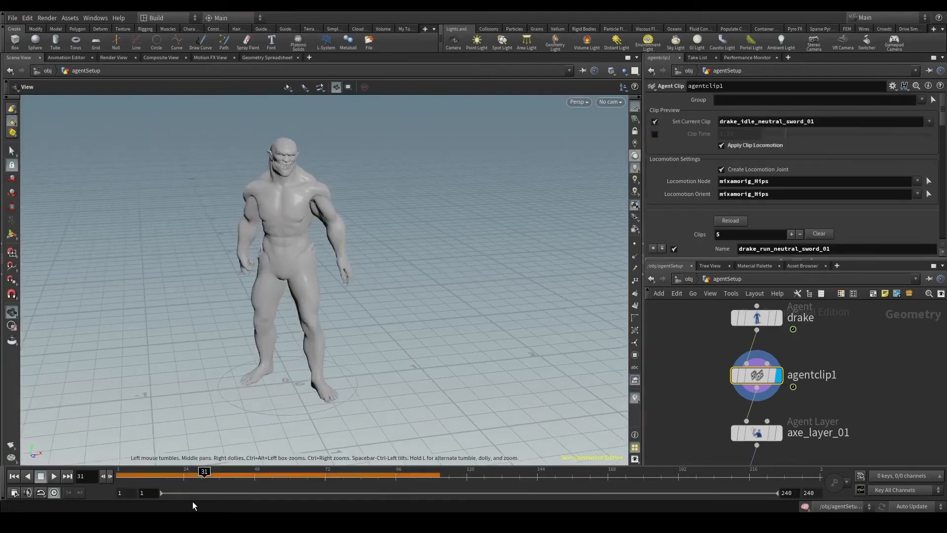
left_click_drag(203, 472, 148, 471)
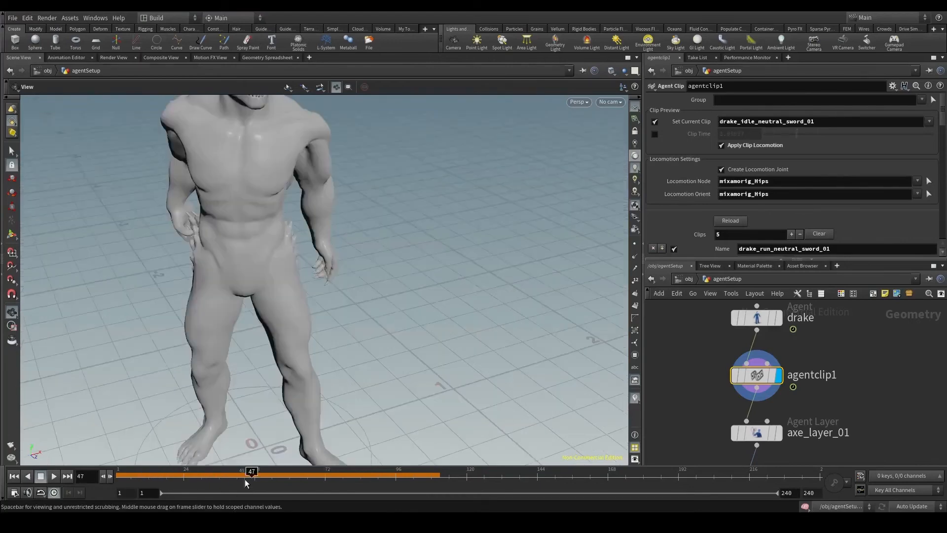
left_click_drag(248, 476, 351, 473)
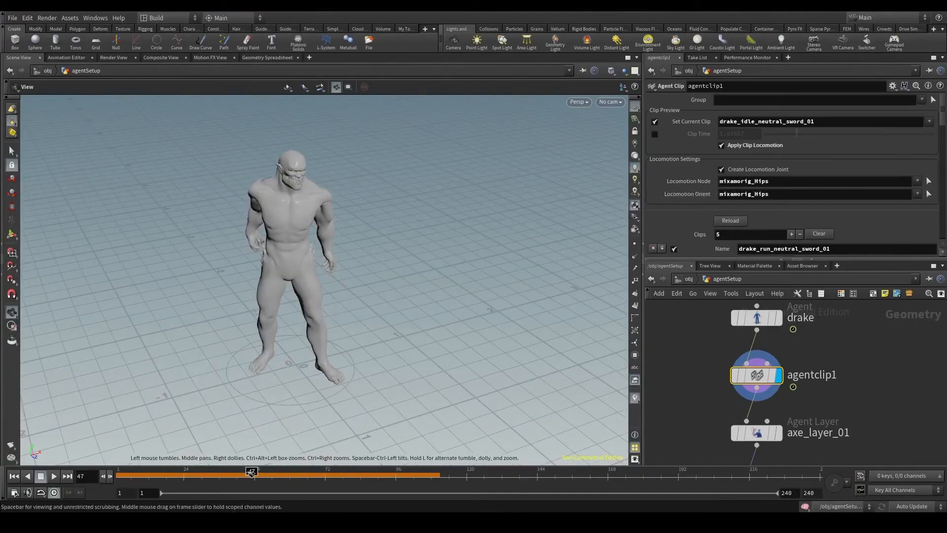
left_click_drag(254, 472, 321, 472)
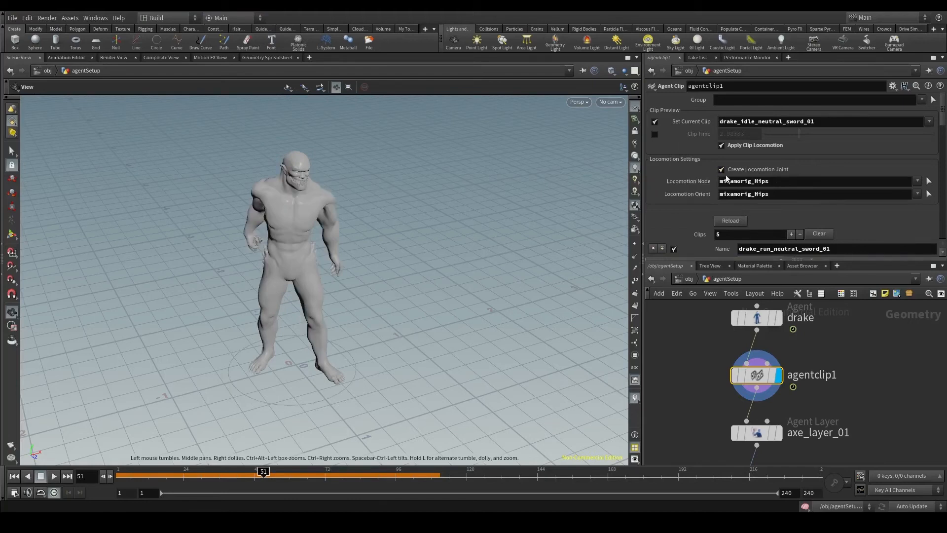
- Change the Locomotion Node of agentclip1 to mixamorig_Head
left_click(918, 182)
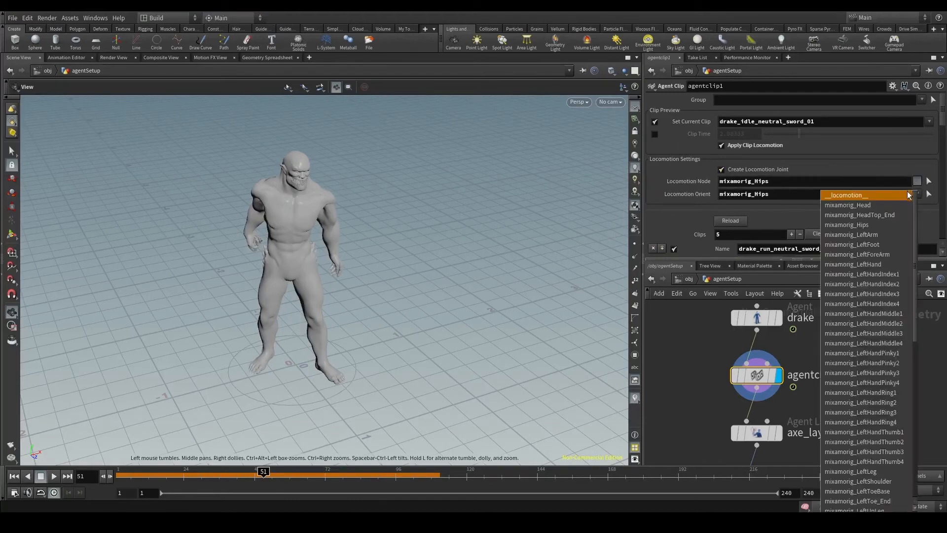
left_click(870, 206)
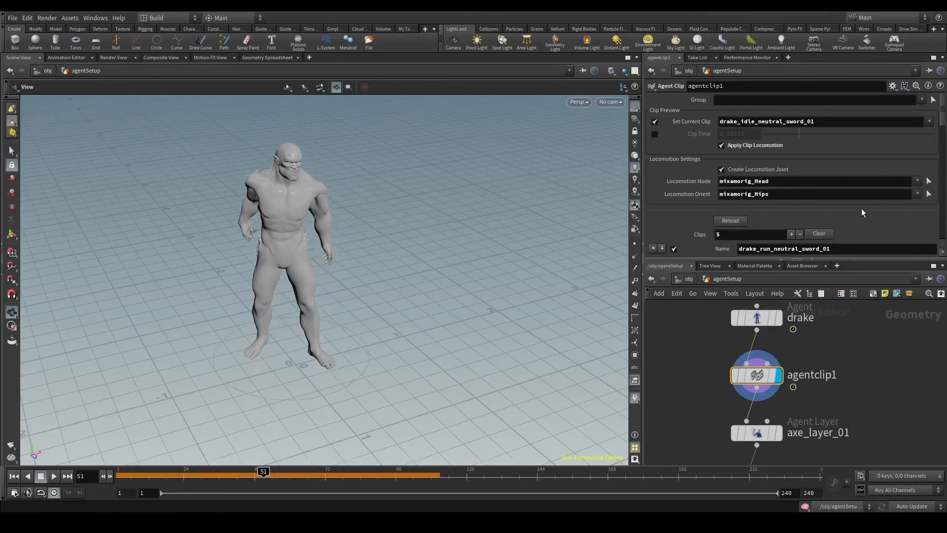
- Try to set agentclip1's Locomotion Orient to mixamorig_Head, and turn off its Set Current Clip preview at the first frame
left_click(917, 194)
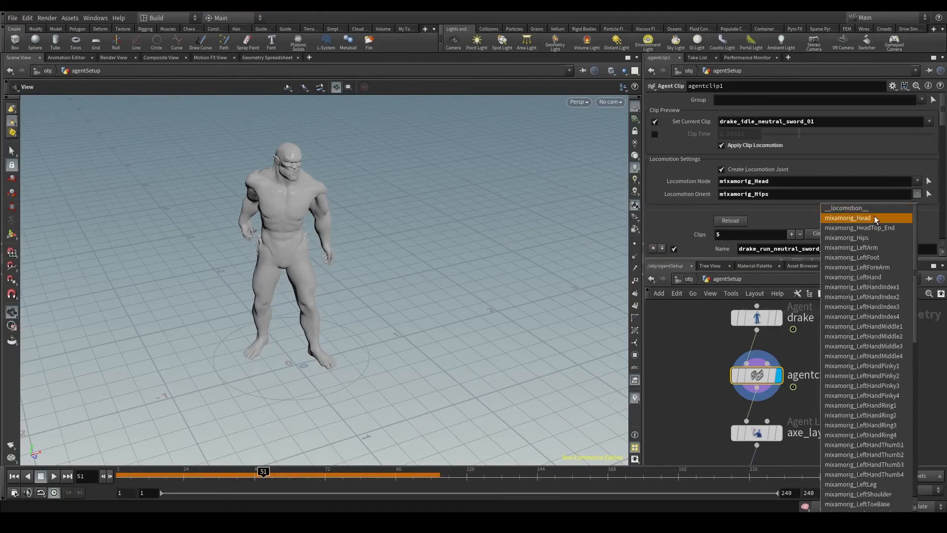
left_click(874, 218)
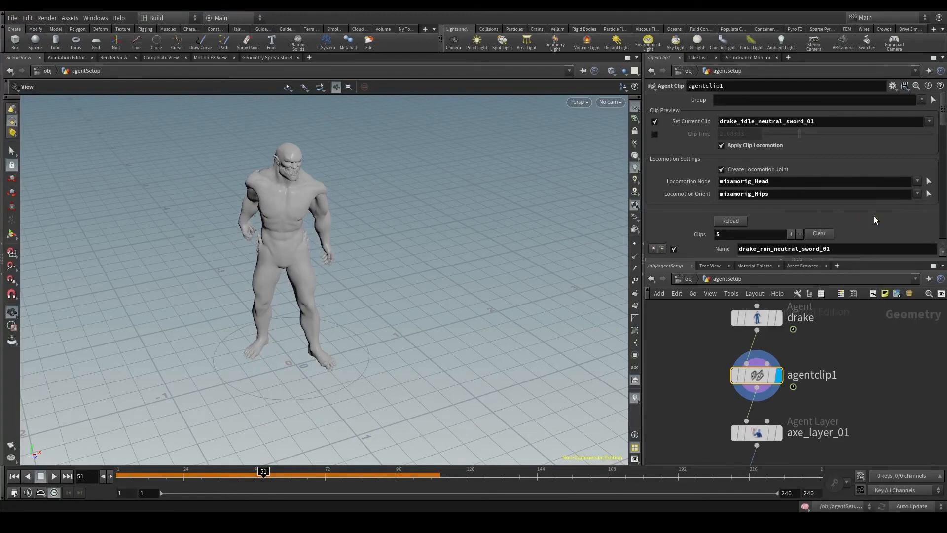
left_click(17, 475)
scroll(705, 427, "down", 5)
left_click(653, 122)
scroll(736, 415, "up", 5)
- Display testsim_crowdtransition1 and play its transition to drake_idle_neutral_noProp_01 with the agent framed up close, returning to frame 1
left_click(696, 380)
right_click_drag(377, 338, 427, 389)
middle_click_drag(392, 347, 274, 221)
left_click_drag(336, 313, 158, 391)
left_click(54, 476)
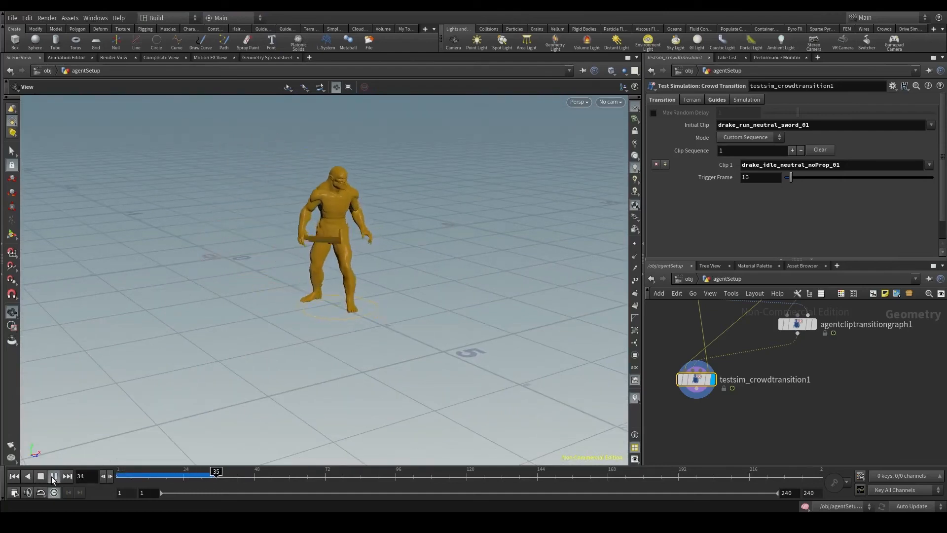
scroll(317, 208, "up", 5)
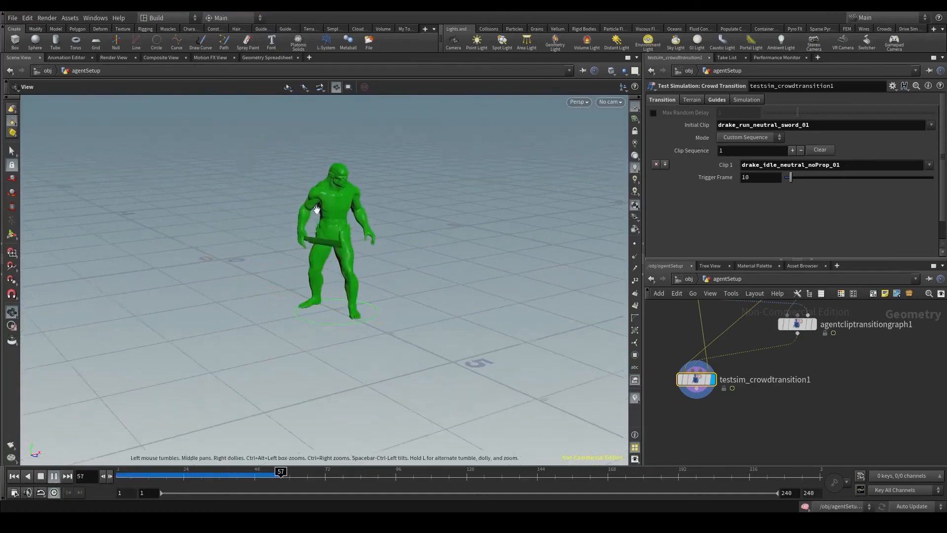
scroll(320, 197, "up", 2)
scroll(365, 176, "up", 2)
left_click_drag(365, 176, 466, 214)
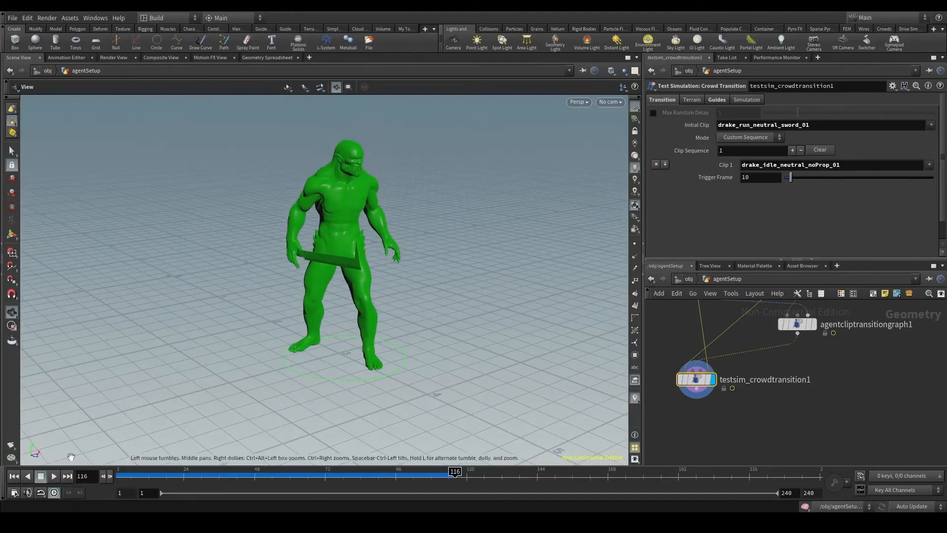
left_click(13, 476)
left_click(53, 476)
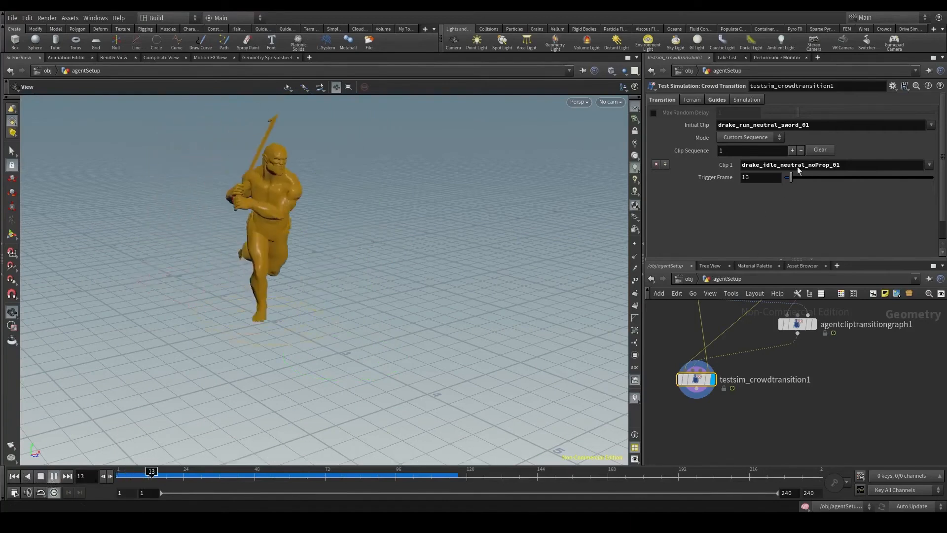
left_click(54, 476)
left_click(14, 476)
- Set Clip 1 of the crowd transition test to drake_idle_neutral_sword_01, play the simulation and rewind it
left_click(928, 166)
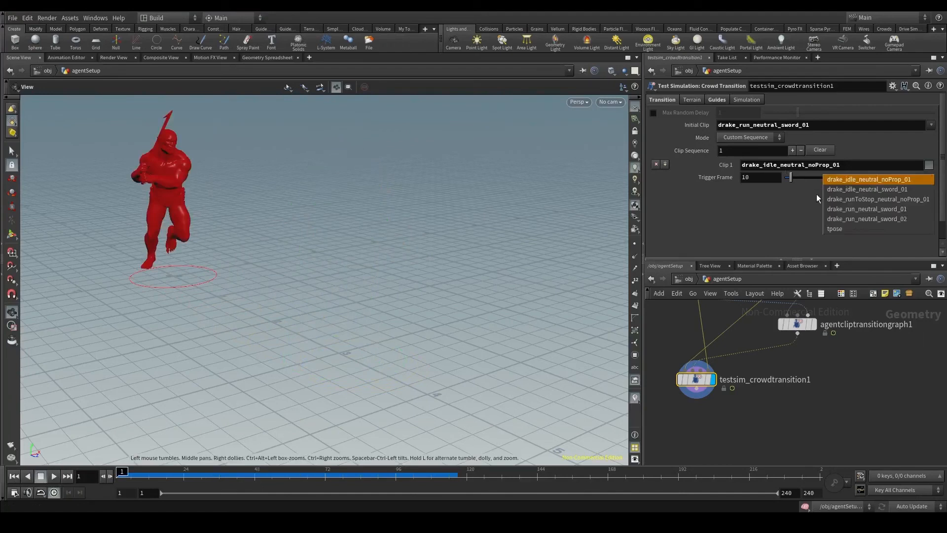
left_click(863, 188)
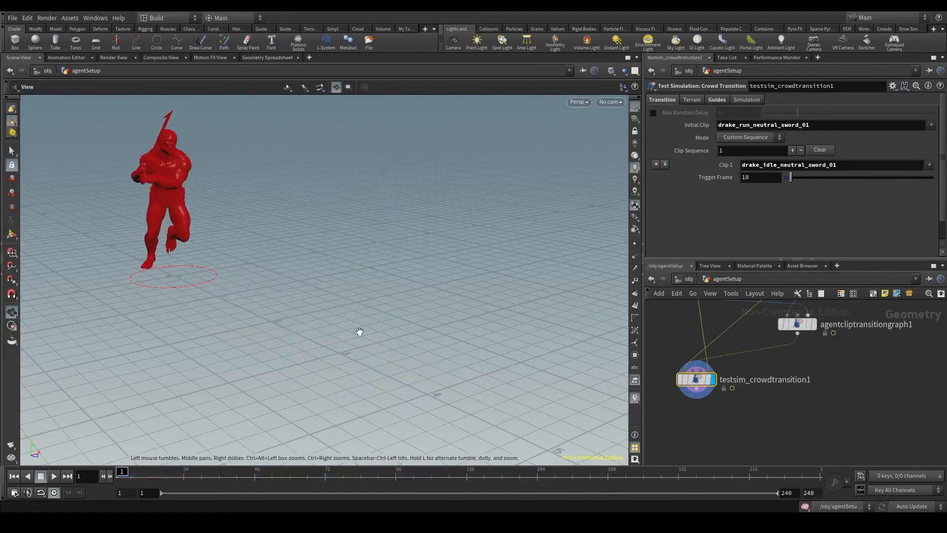
left_click(55, 476)
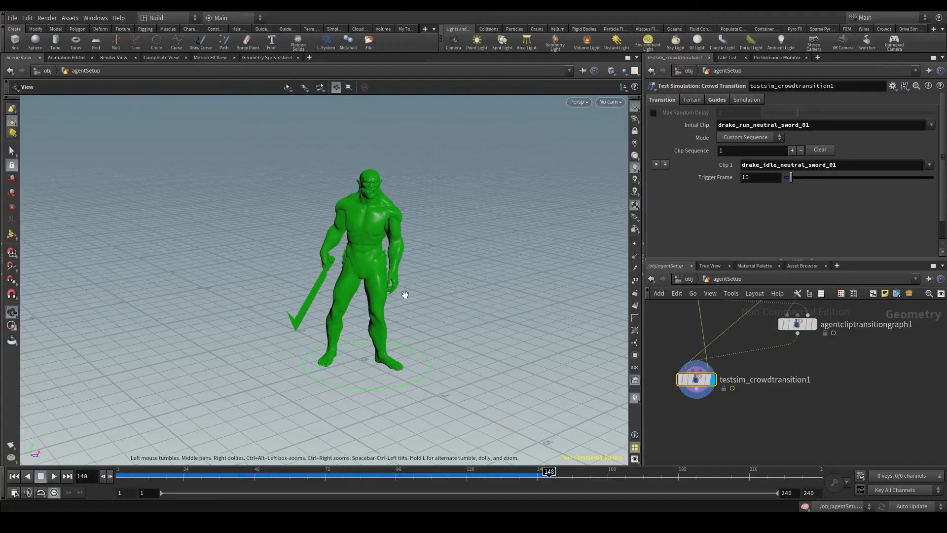
left_click(13, 477)
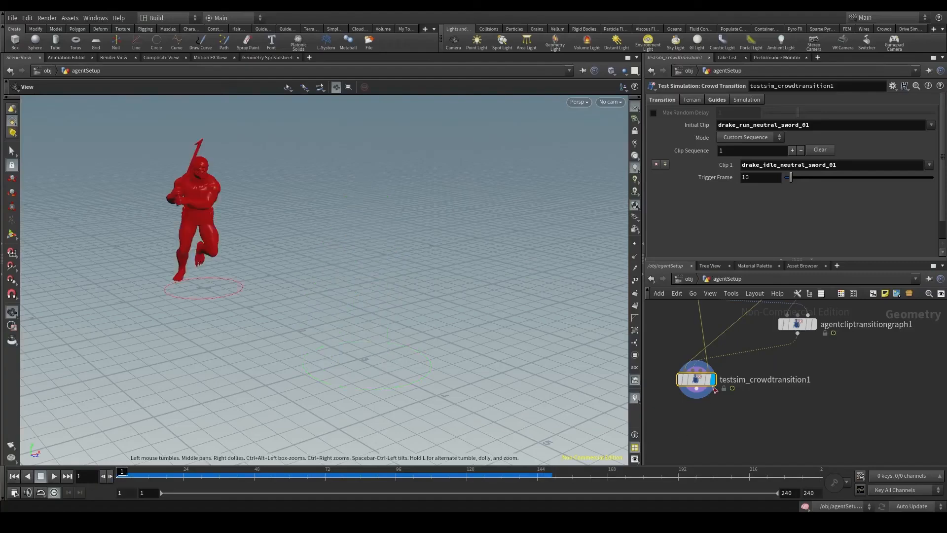
- Leave the agentSetup network and open the crowdSim DOP network
scroll(715, 400, "down", 3)
middle_click_drag(834, 387, 824, 424)
scroll(864, 434, "down", 4)
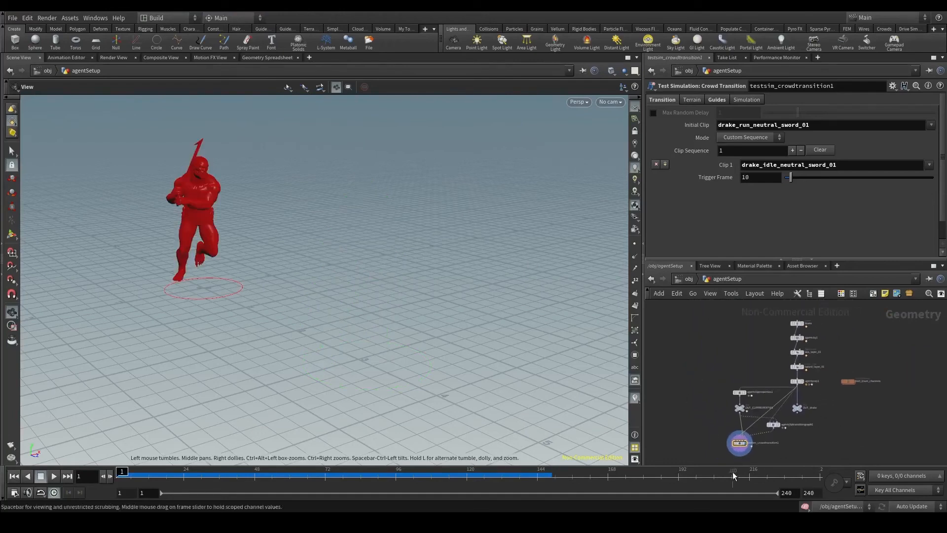
left_click(689, 279)
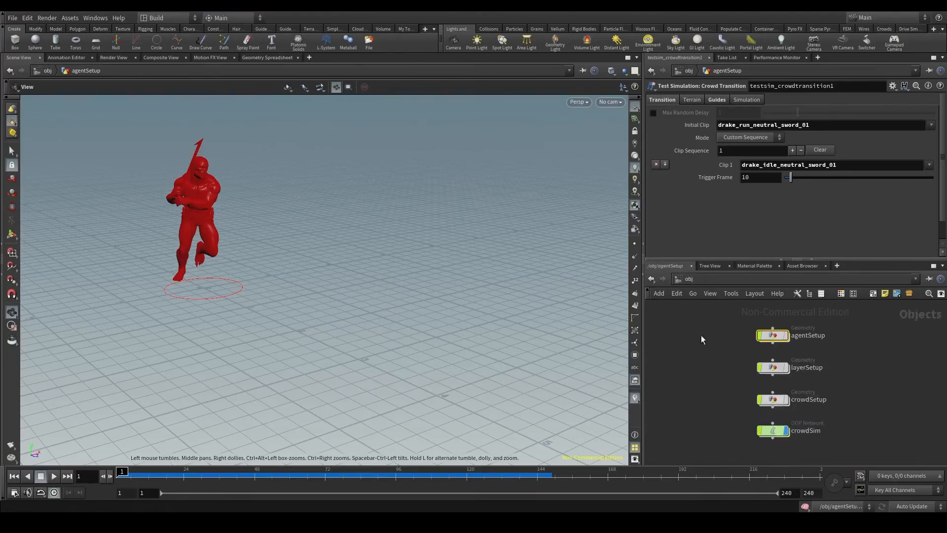
double_click(773, 431)
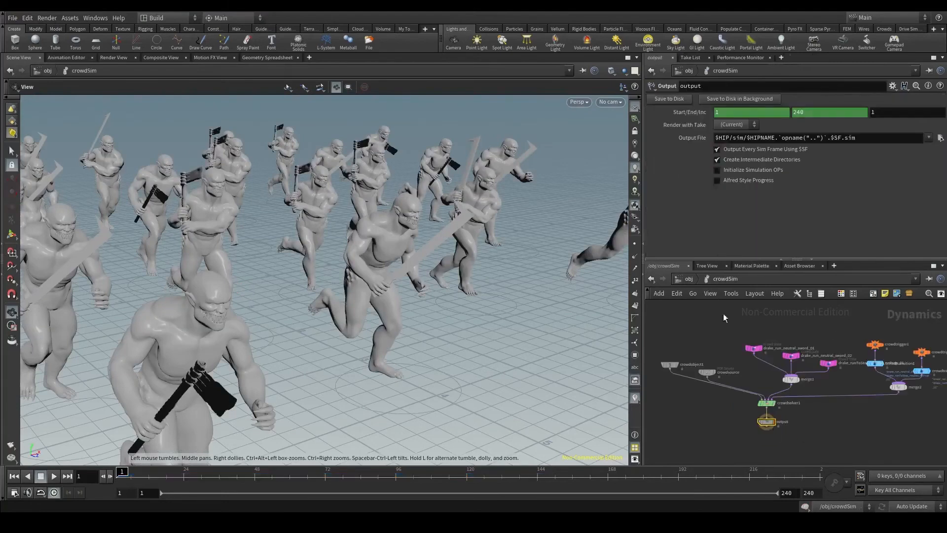
- Move the crowd triggers, crowd transitions and merge2 away from the crowd states to make room in the network
scroll(852, 428, "down", 2)
middle_click_drag(854, 426, 818, 427)
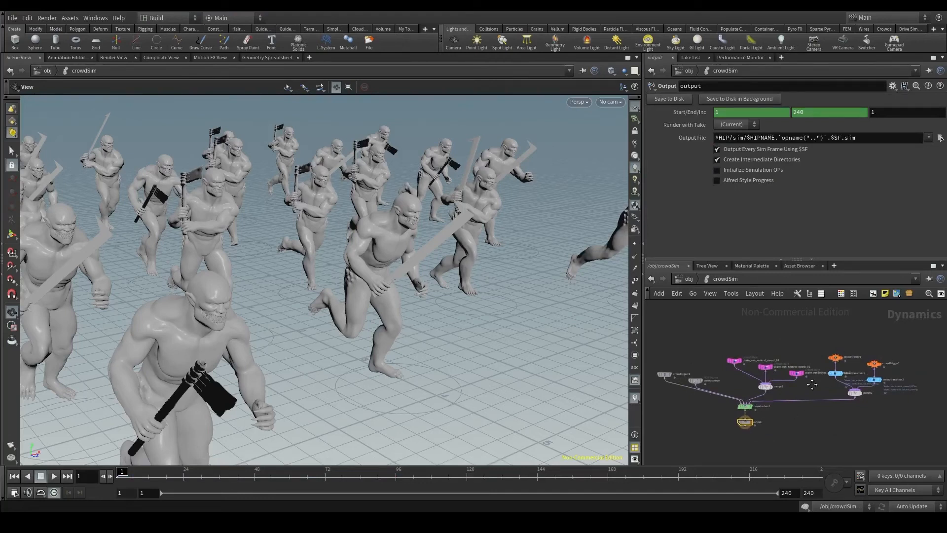
middle_click_drag(813, 384, 793, 364)
scroll(791, 368, "up", 2)
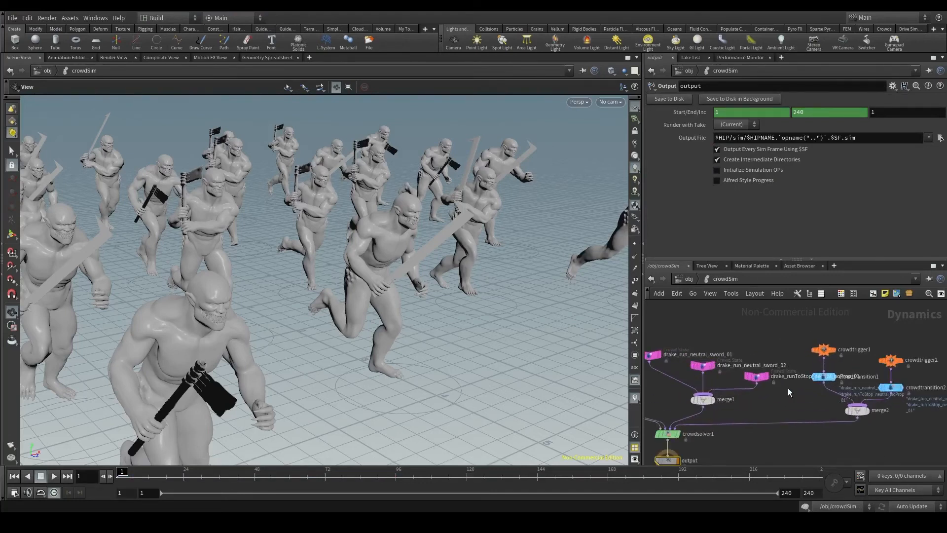
scroll(784, 395, "down", 4)
left_click_drag(837, 335, 728, 407)
left_click_drag(770, 381, 910, 381)
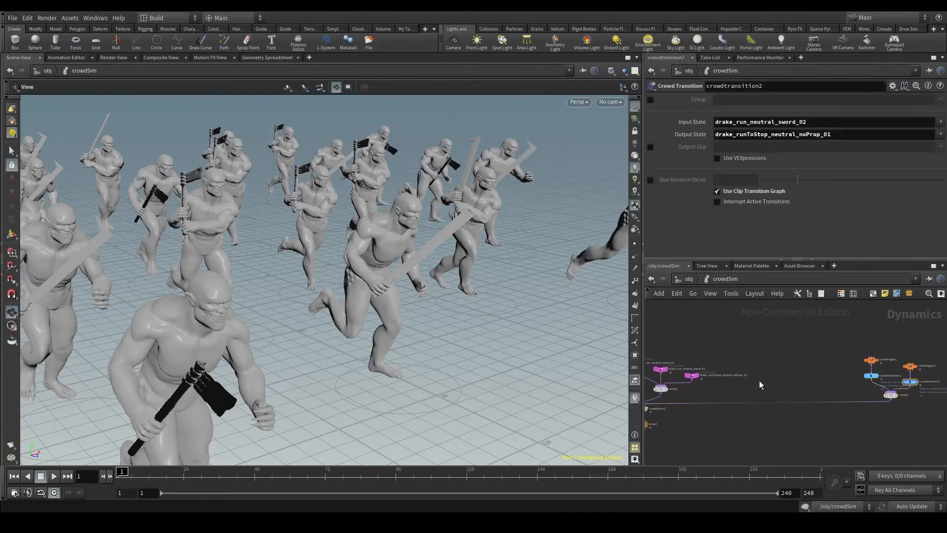
- Add a Crowd State node beside the run-to-stop state and rename it drake_idle_neutral_noProp_01
scroll(770, 384, "up", 1)
key("Tab")
type("cr sta")
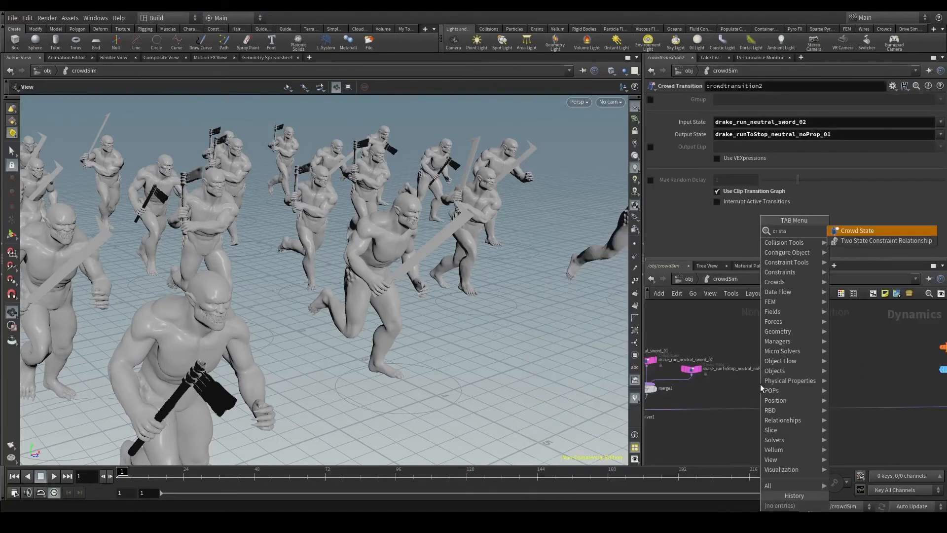
key("Return")
left_click(777, 379)
type("drake_idle_neutral_noProp_01")
key("Return")
- Set the clip playback type of the drake_idle_neutral_noProp_01 state to Locomotive
scroll(681, 210, "down", 2)
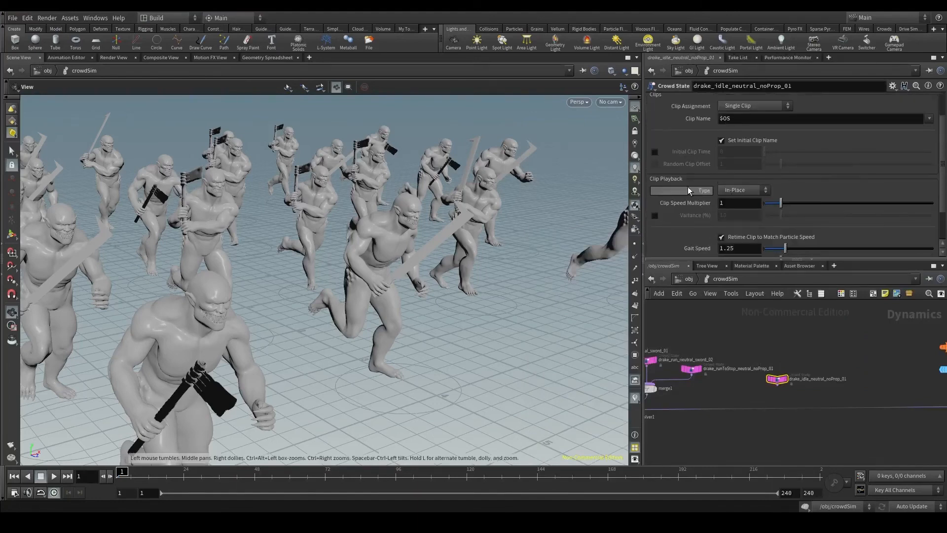
left_click(734, 193)
left_click(734, 210)
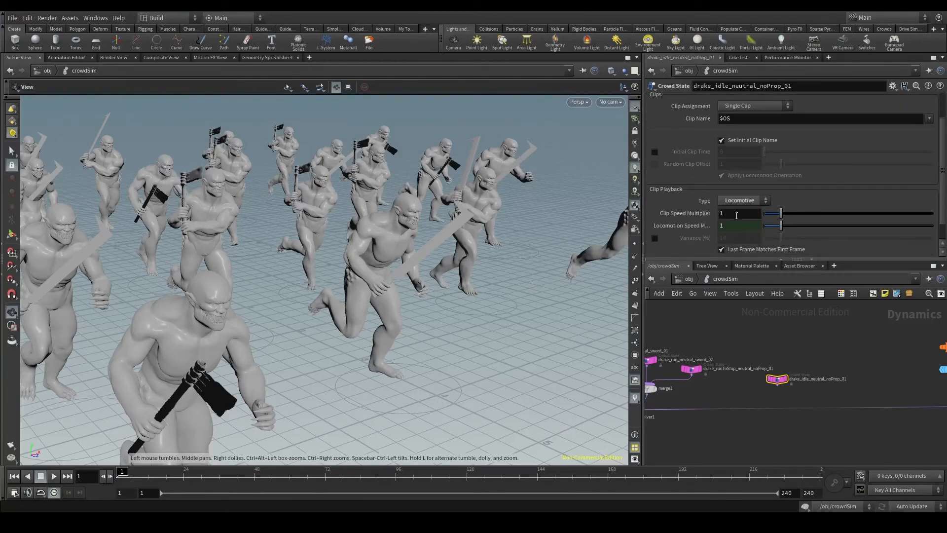
- Duplicate the drake_idle_neutral_noProp_01 state and rename the copy drake_idle_neutral_sword_01
left_click_drag(776, 381, 878, 393, "alt")
scroll(859, 395, "up", 3)
left_click(858, 394)
type("sword_01")
key("Return")
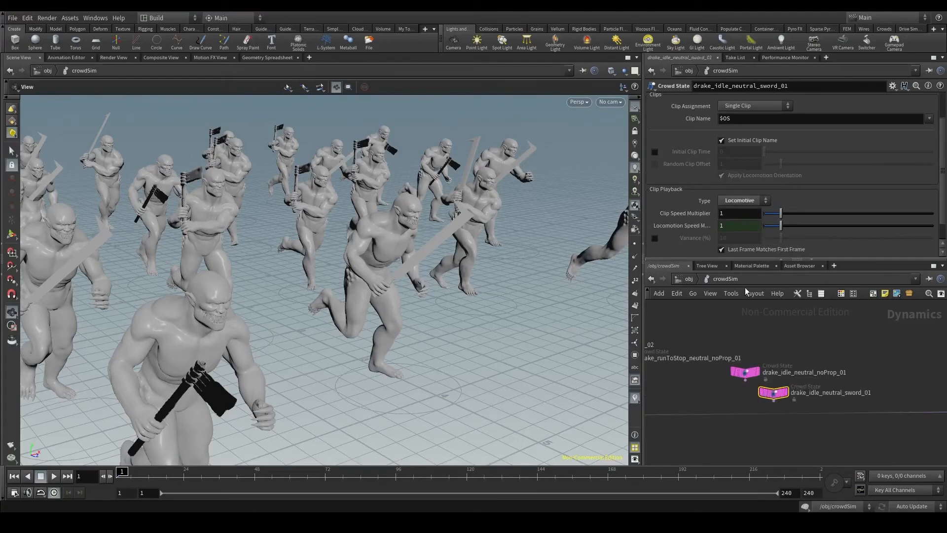
- Reposition the two idle crowd states and connect both of them to merge1
middle_click_drag(746, 375, 819, 387)
left_click_drag(819, 387, 781, 360)
left_click_drag(848, 401, 825, 340)
left_click(782, 363)
left_click(676, 388)
left_click(820, 343)
left_click(682, 387)
- Lay out all nodes of the crowdSim network automatically
scroll(773, 389, "down", 5)
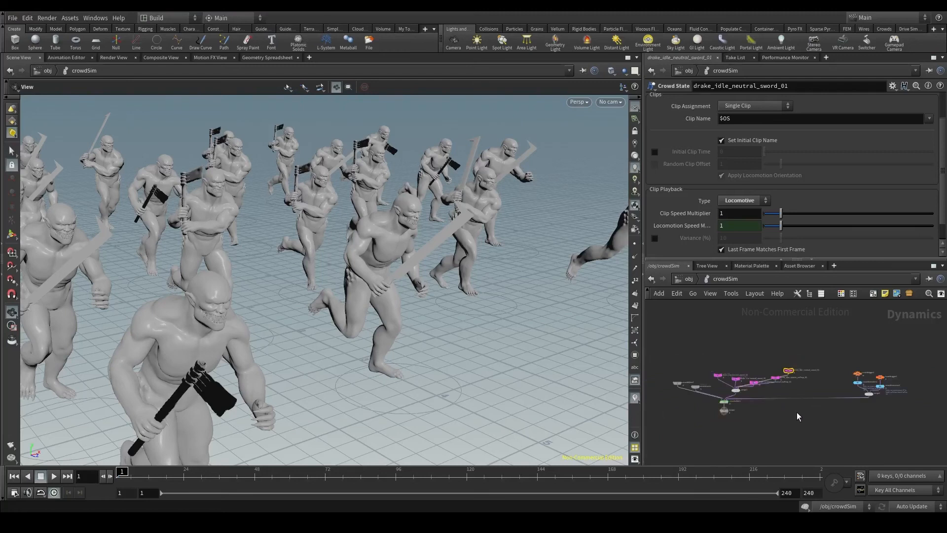
key("l")
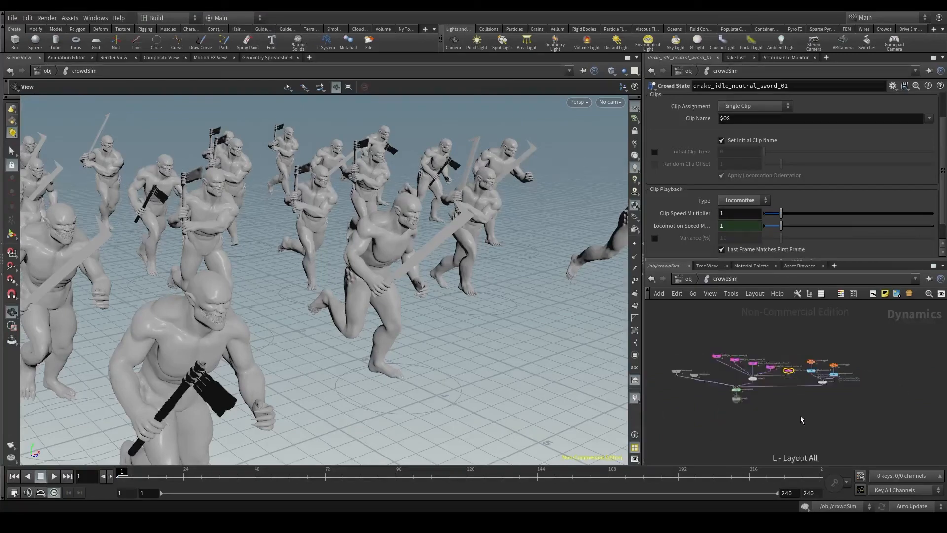
scroll(785, 414, "up", 2)
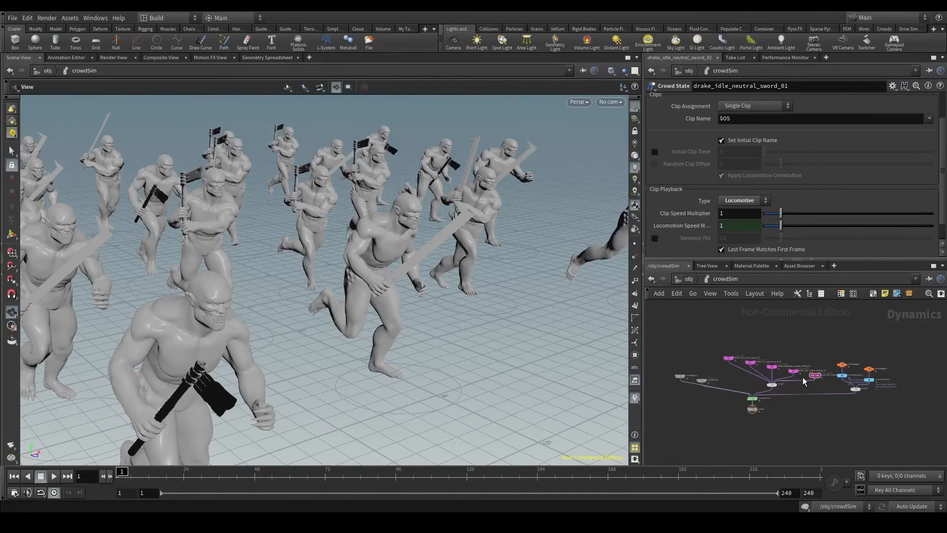
- Set the Output State of crowdtransition1 to drake_idle_neutral_noProp_01
scroll(896, 376, "up", 5)
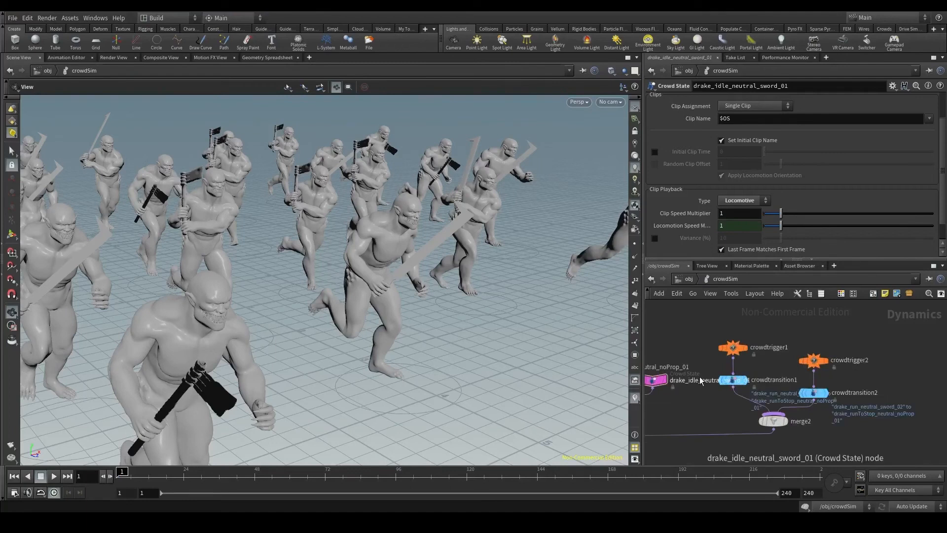
left_click(733, 383)
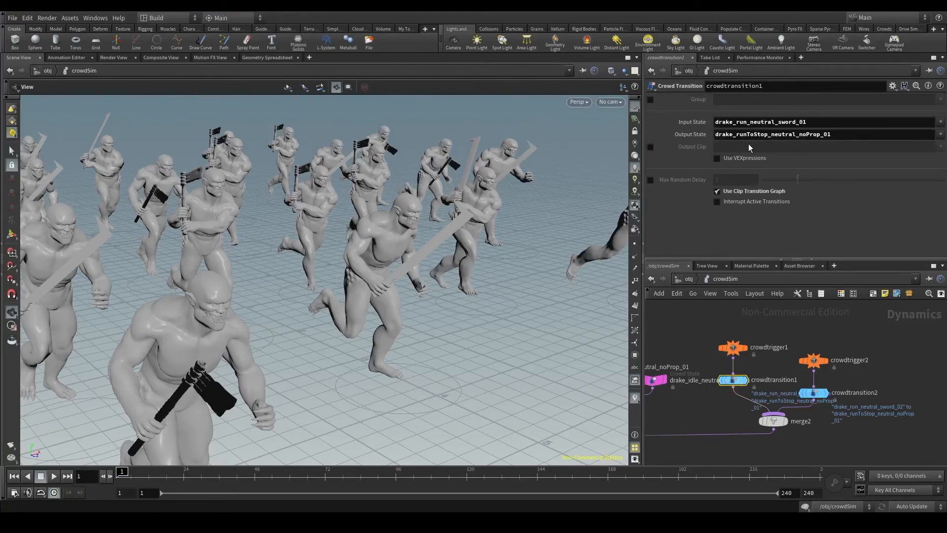
left_click(941, 134)
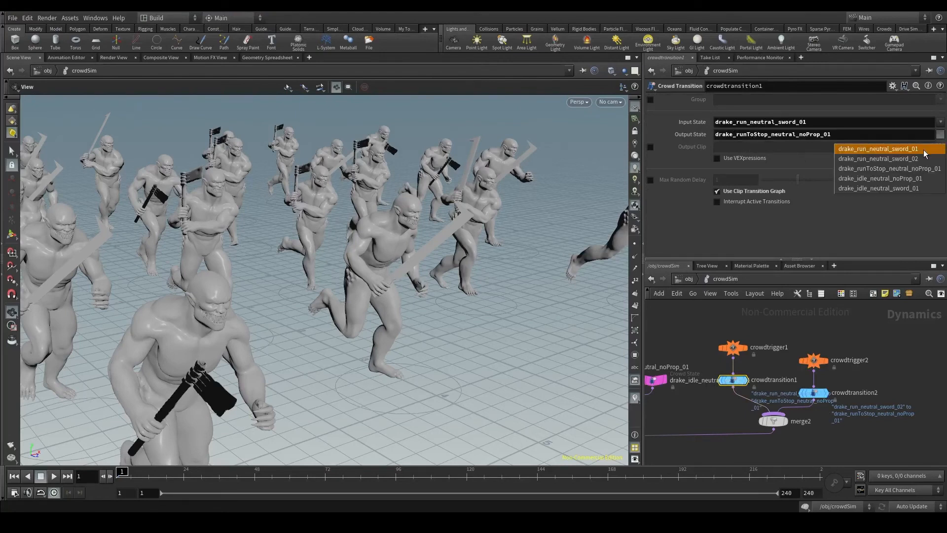
left_click(910, 181)
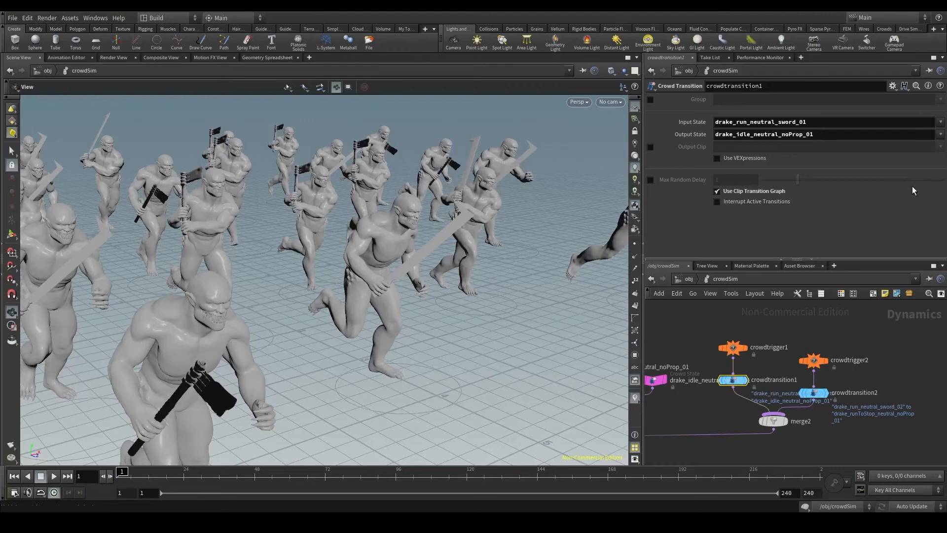
left_click_drag(717, 134, 811, 135)
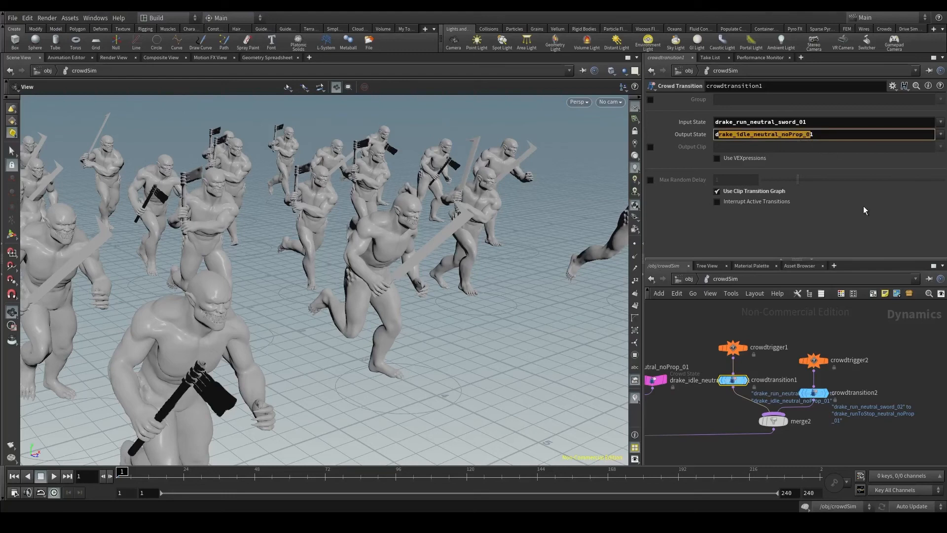
left_click(851, 235)
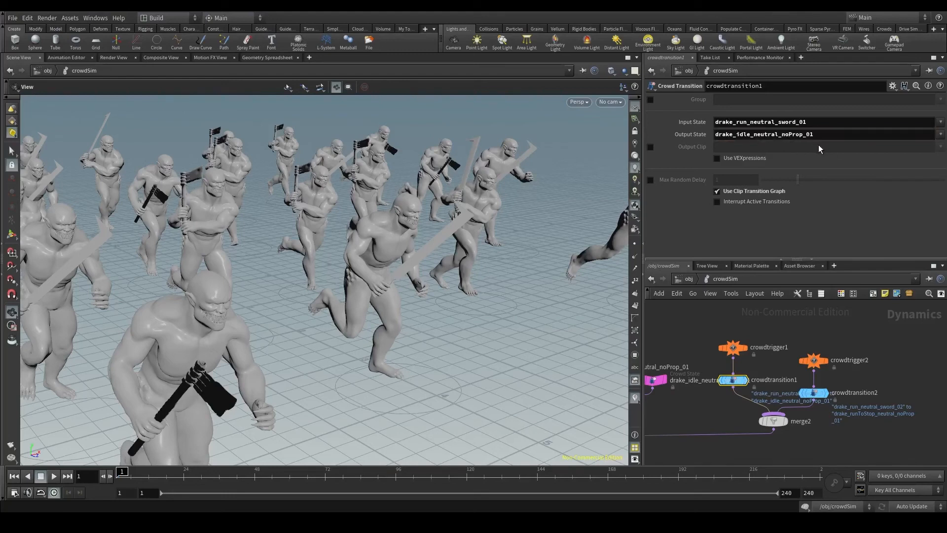
- Set the Output State of crowdtransition2 to drake_idle_neutral_sword_01
left_click(814, 393)
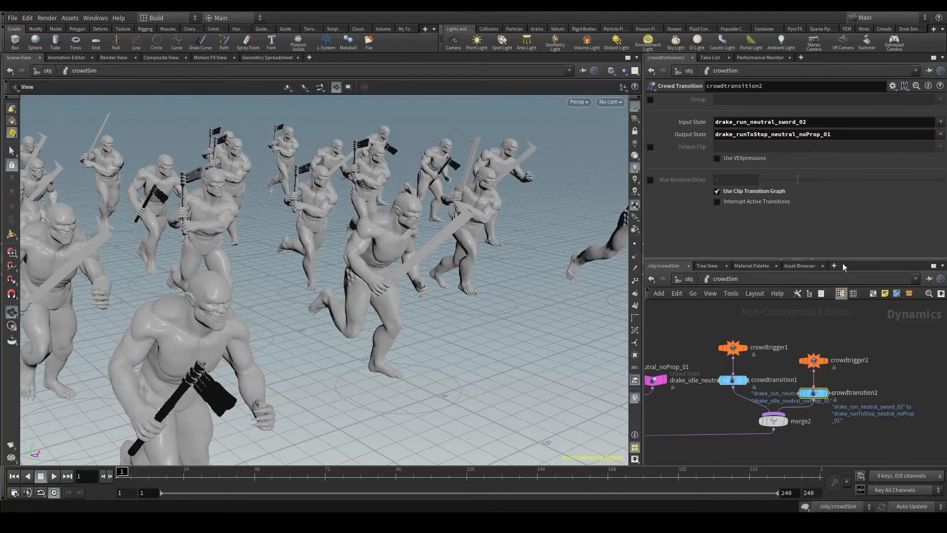
left_click(941, 134)
left_click(882, 189)
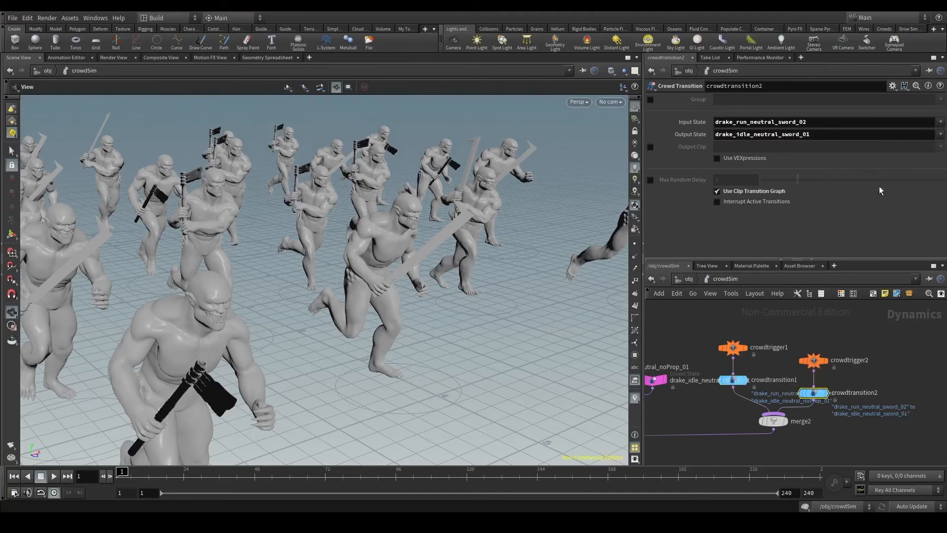
- Check the randomized initial state groups of crowdsource1 in crowdSetup, and return to the crowdSim node at object level
left_click(689, 279)
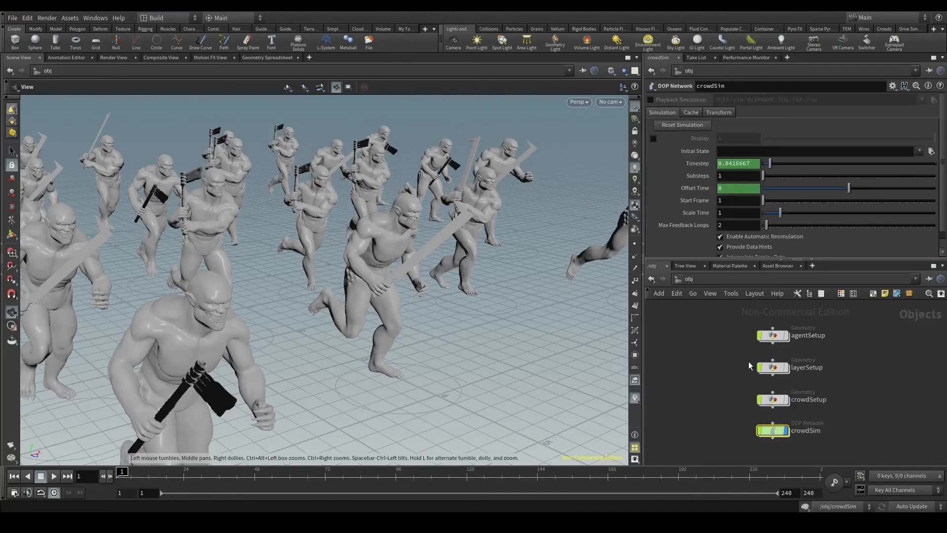
double_click(773, 399)
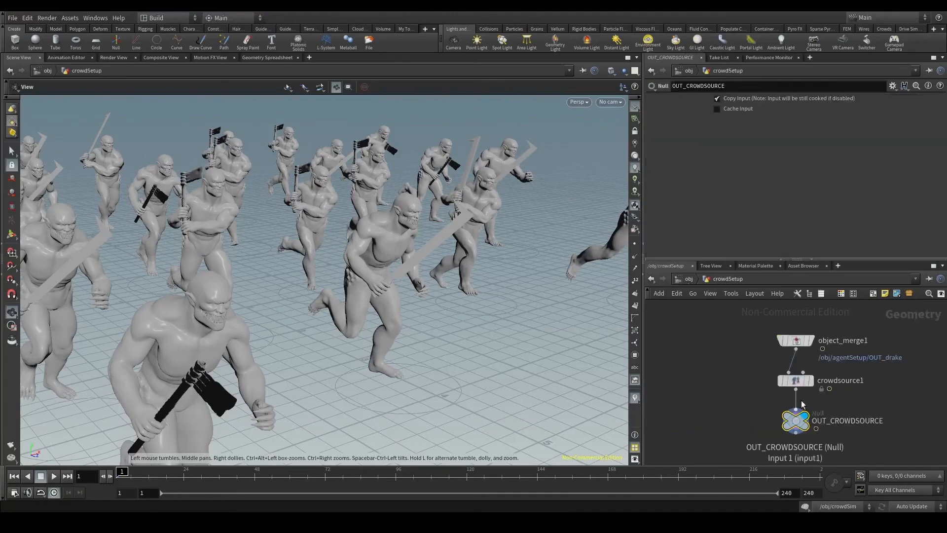
left_click(795, 380)
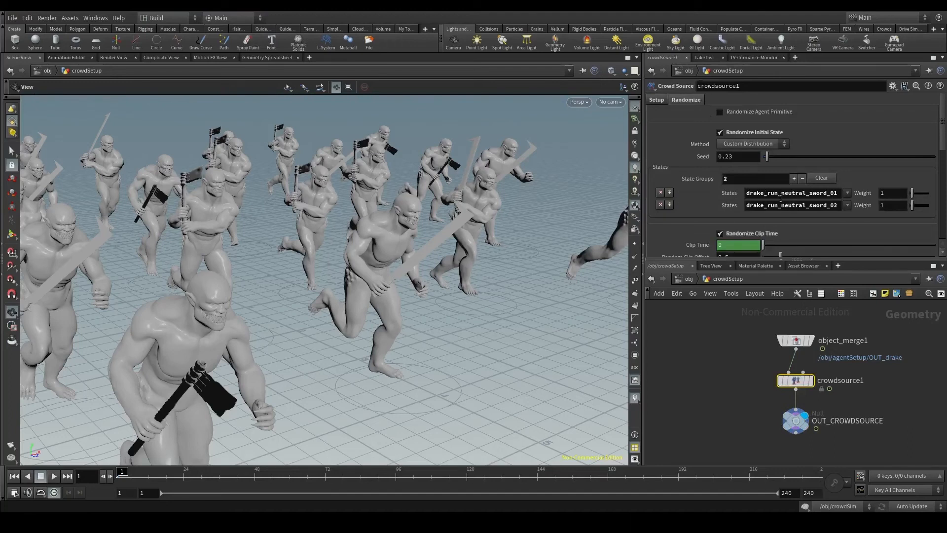
left_click(688, 278)
left_click(772, 431)
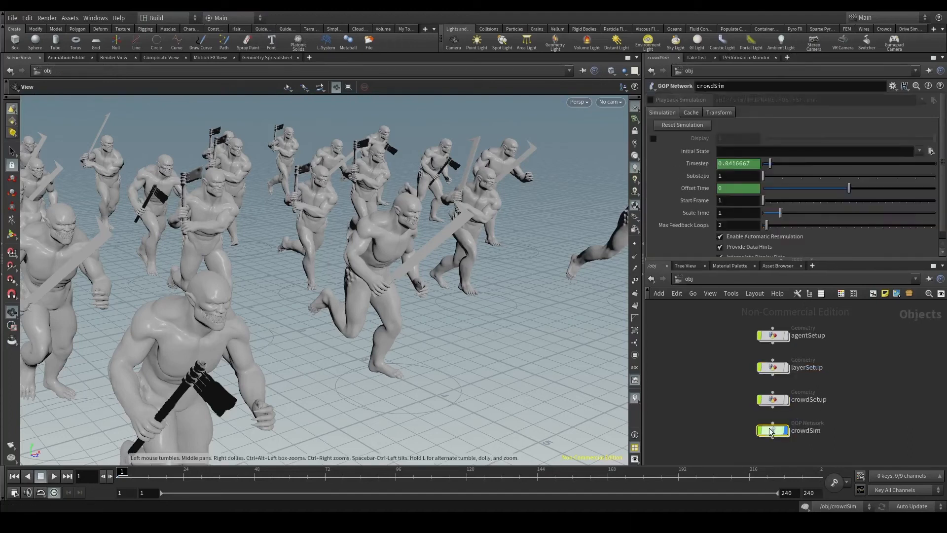
- Open the crowdSim network and check the input and output states of the two crowd transitions
double_click(772, 431)
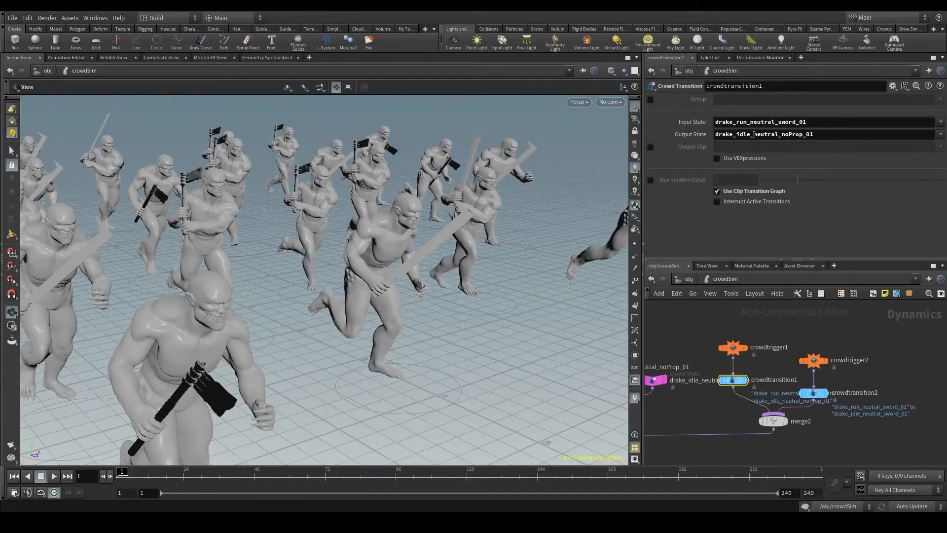
left_click(813, 395)
middle_click_drag(731, 401, 719, 400)
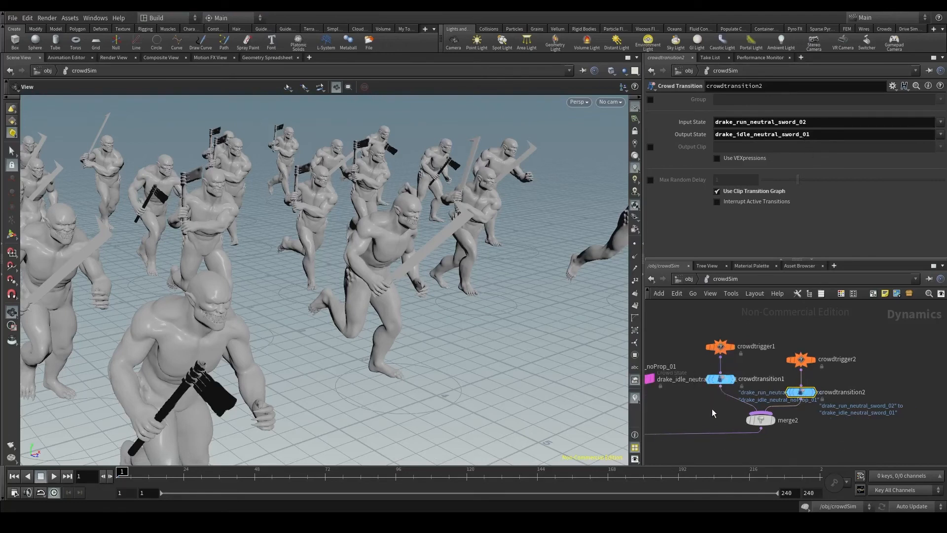
scroll(712, 409, "down", 3)
scroll(711, 409, "up", 5)
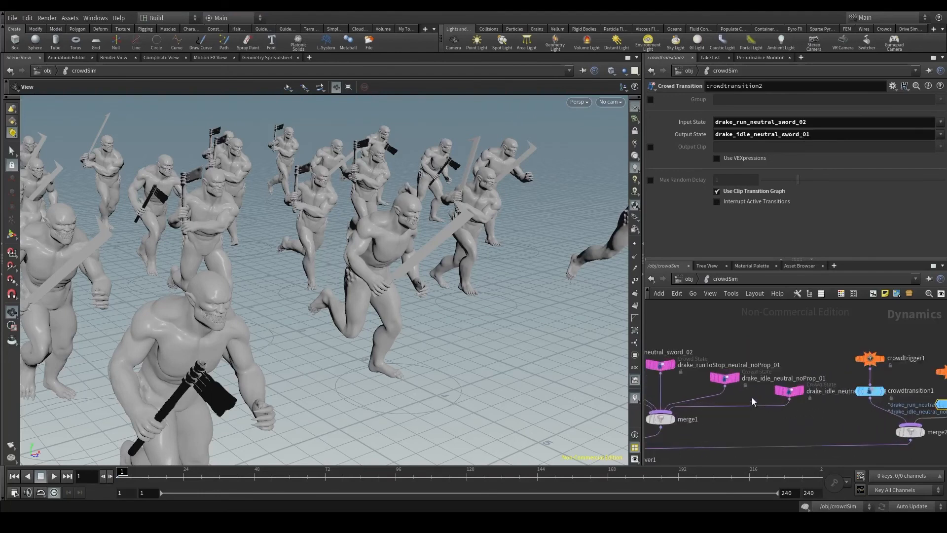
- Examine the clip assignment and clip name options of the drake_idle_neutral_noProp_01 crowd state
left_click(726, 377)
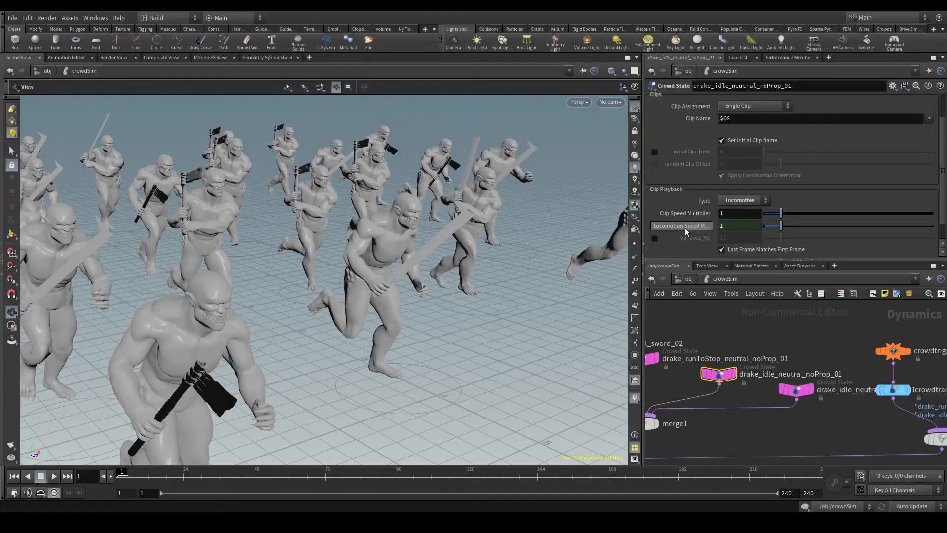
scroll(697, 196, "up", 3)
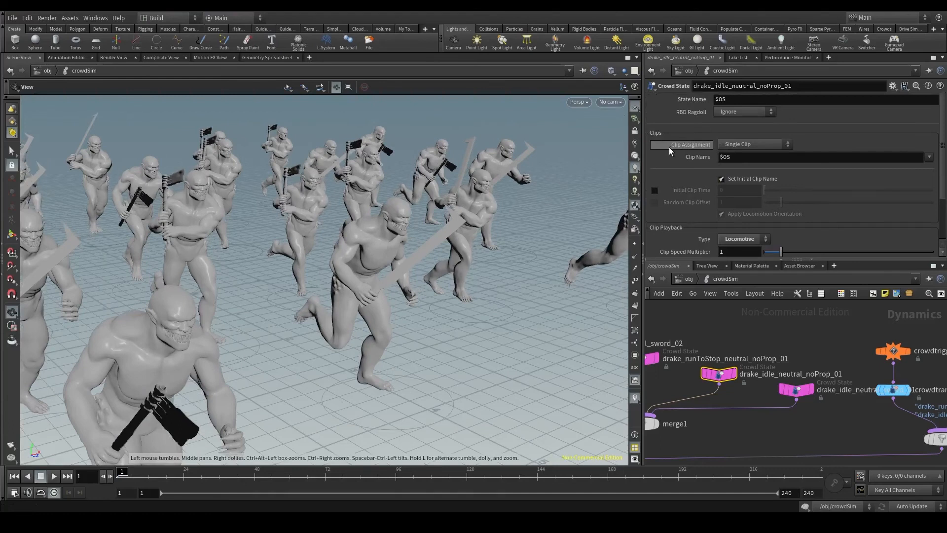
left_click(762, 144)
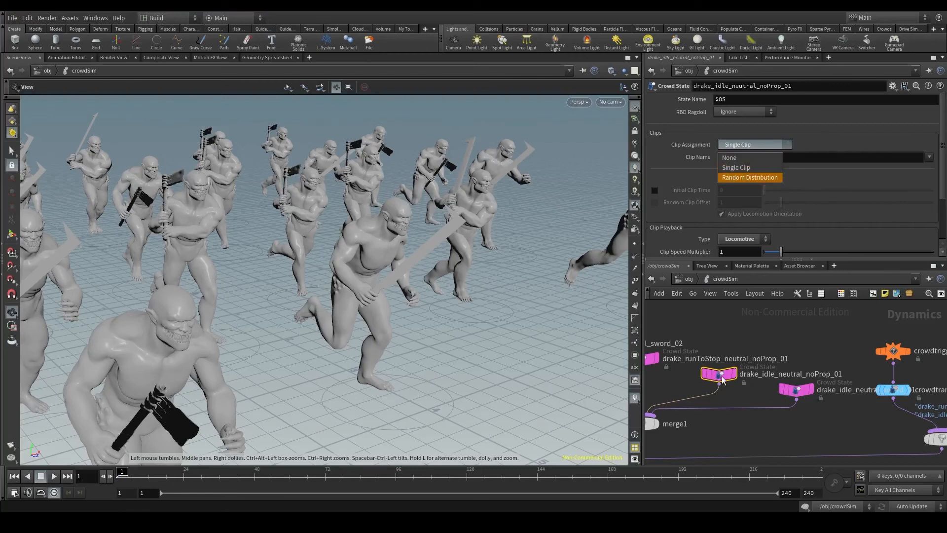
left_click(772, 167)
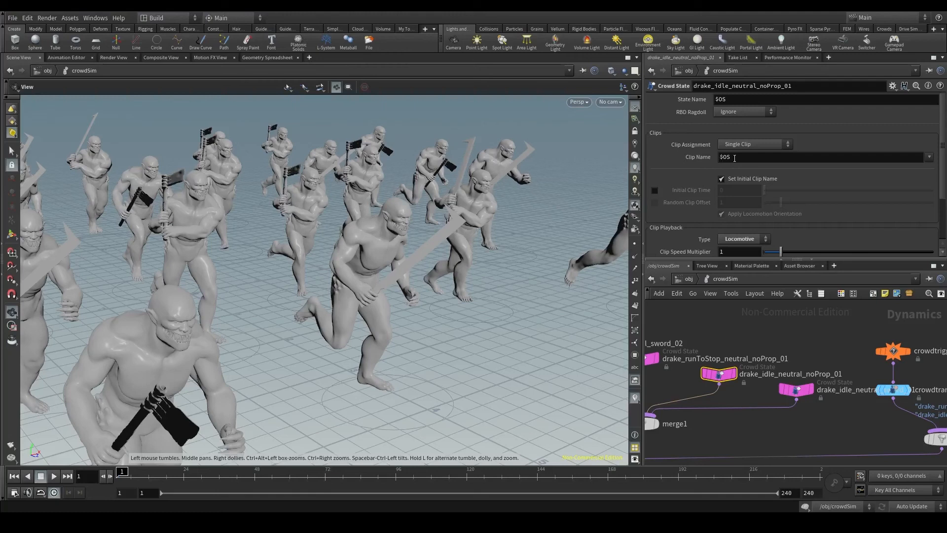
left_click(700, 158)
left_click(700, 159)
left_click(929, 157)
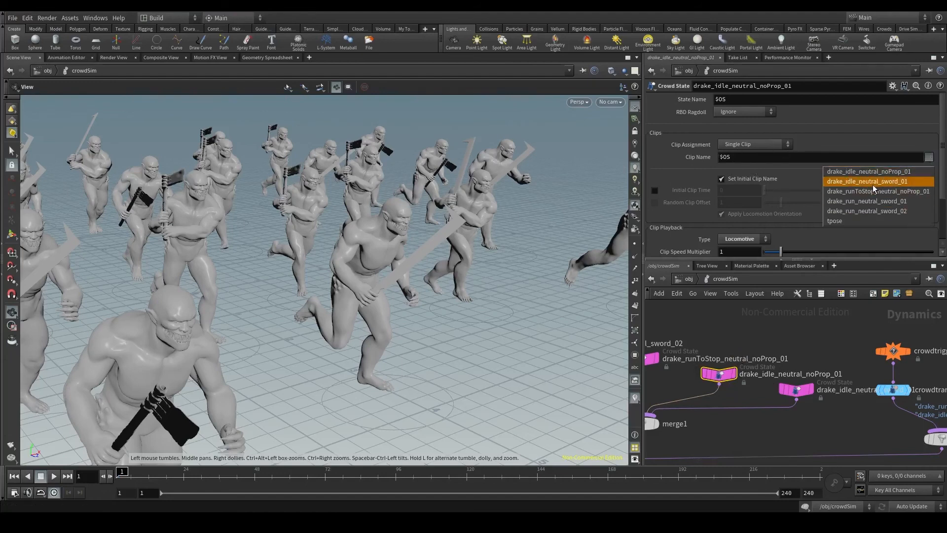
left_click(826, 134)
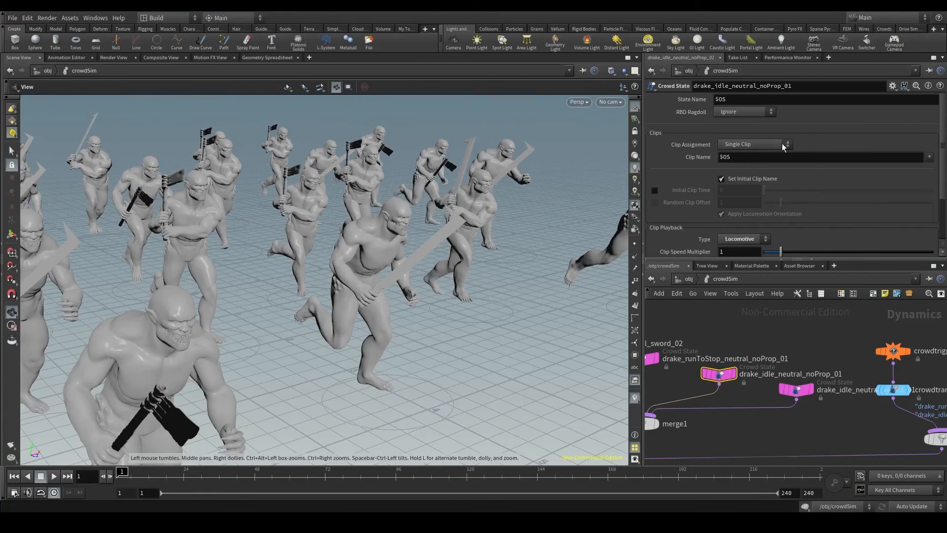
left_click(781, 144)
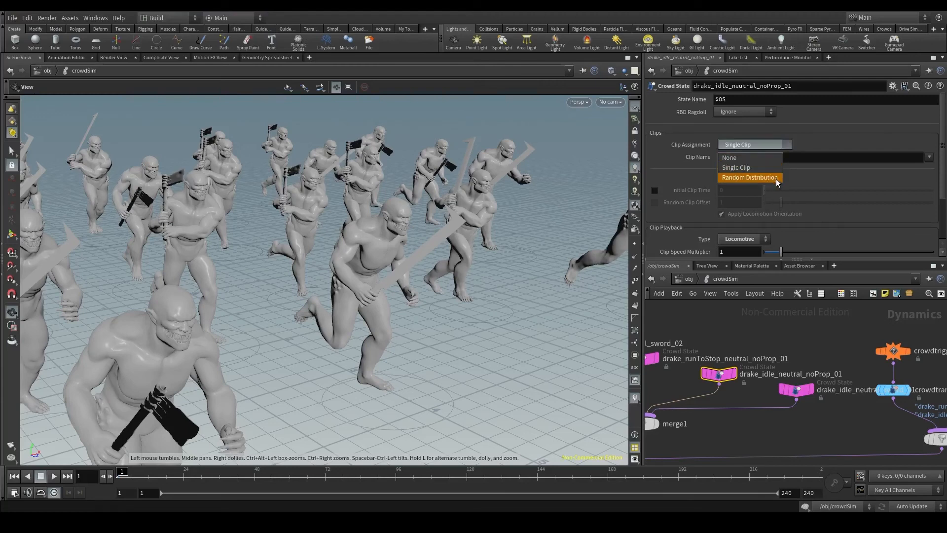
left_click(830, 336)
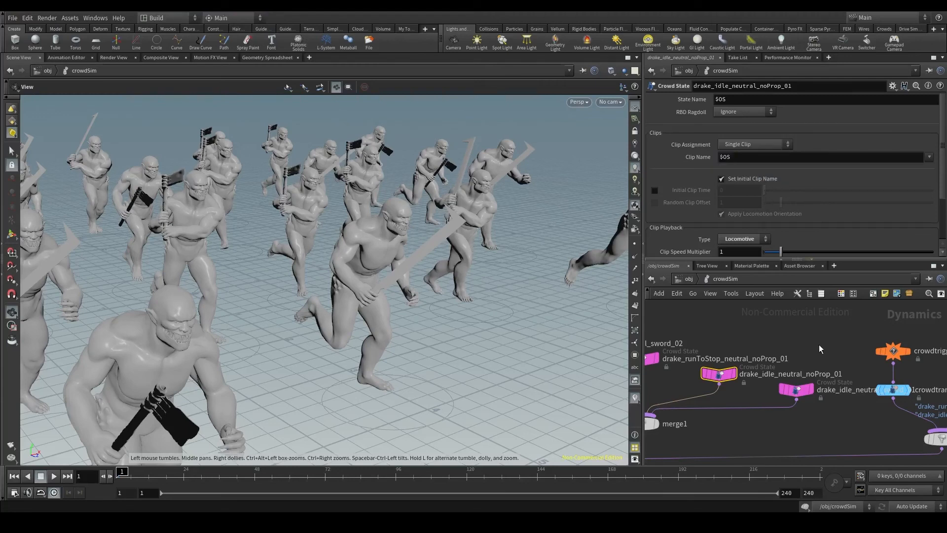
- Add a new Crowd State with Clip Assignment set to Random Distribution and connect it to merge1
key("Tab")
type("cr st")
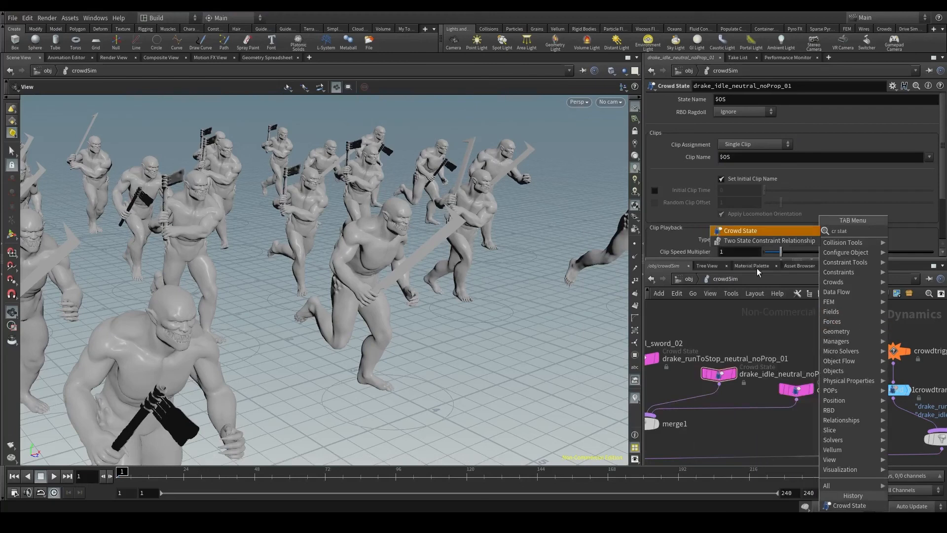
left_click(761, 231)
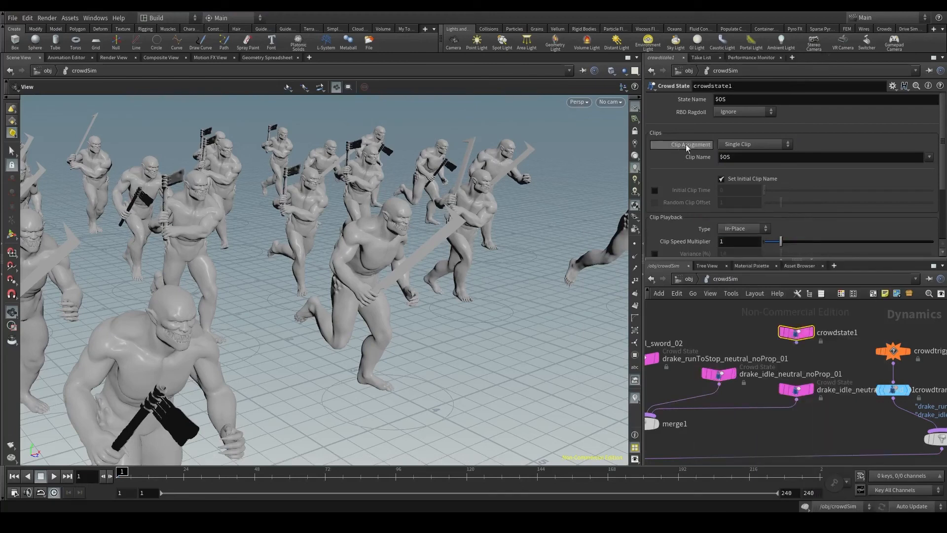
left_click(768, 145)
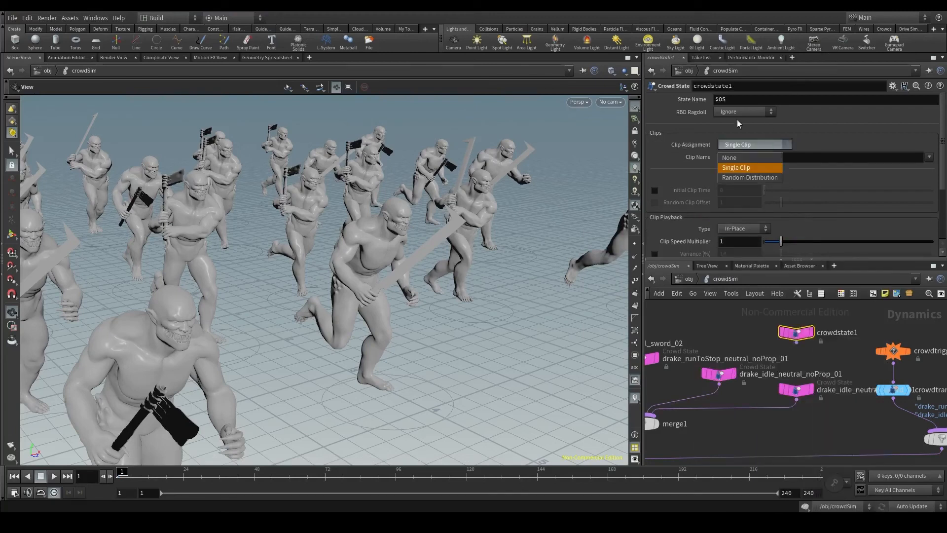
left_click(750, 178)
left_click(797, 342)
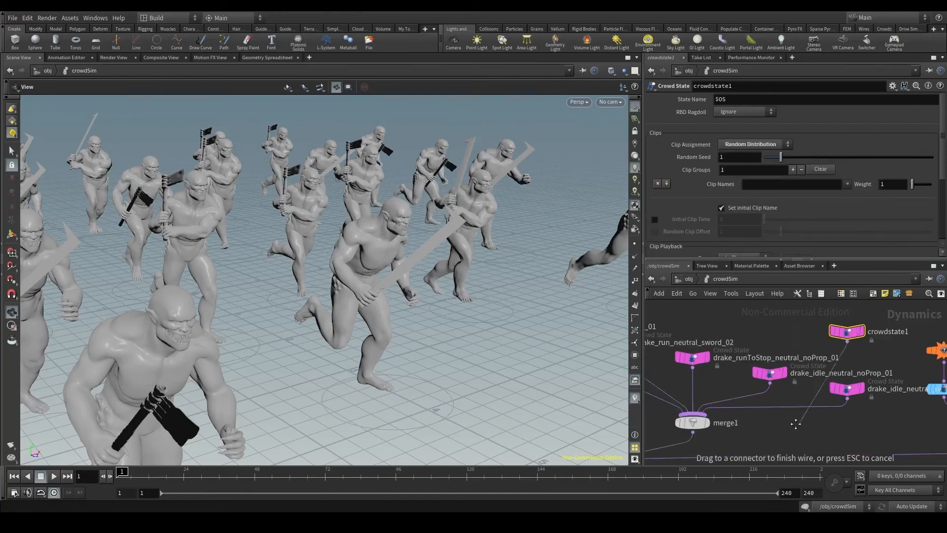
left_click(706, 406)
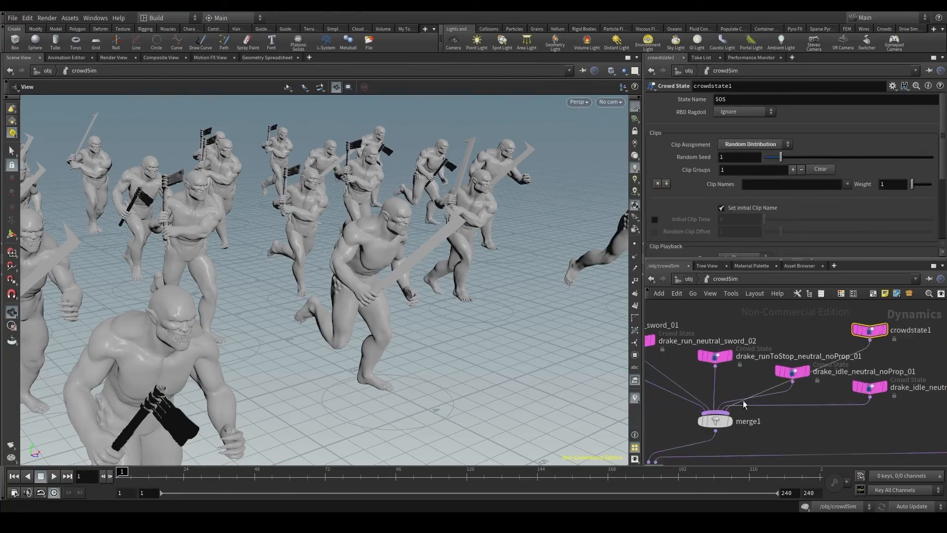
- Give the new crowd state two clip groups, drake_idle_neutral_sword_01 and drake_idle_neutral_noProp_01
middle_click_drag(846, 351, 788, 358)
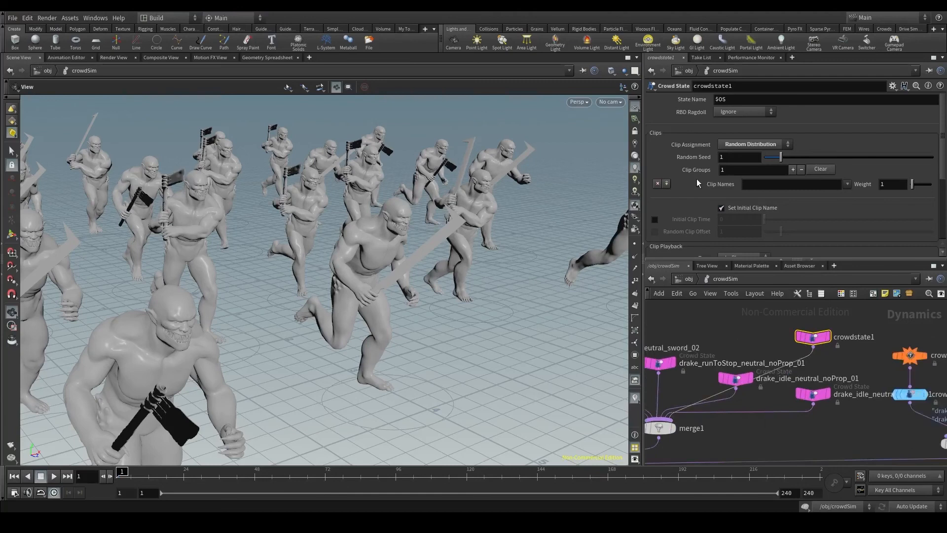
left_click(846, 185)
left_click(802, 199)
left_click(667, 184)
left_click(848, 185)
left_click(829, 206)
- Move the new crowd state below the existing idle states and rename it idle
left_click_drag(811, 337, 799, 446)
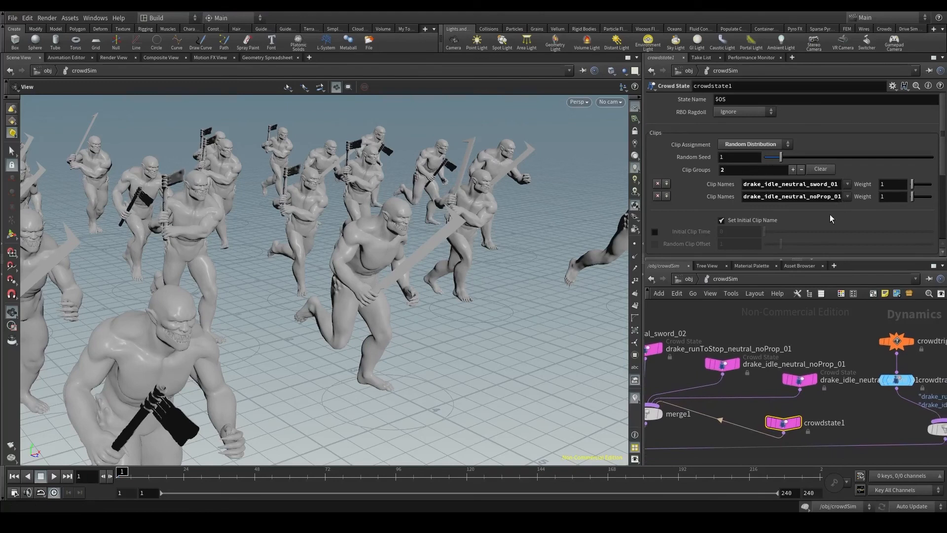
left_click(811, 422)
key("Return")
- Set the Output State of both crowdtransition1 and crowdtransition2 to idle
middle_click_drag(834, 425, 724, 408)
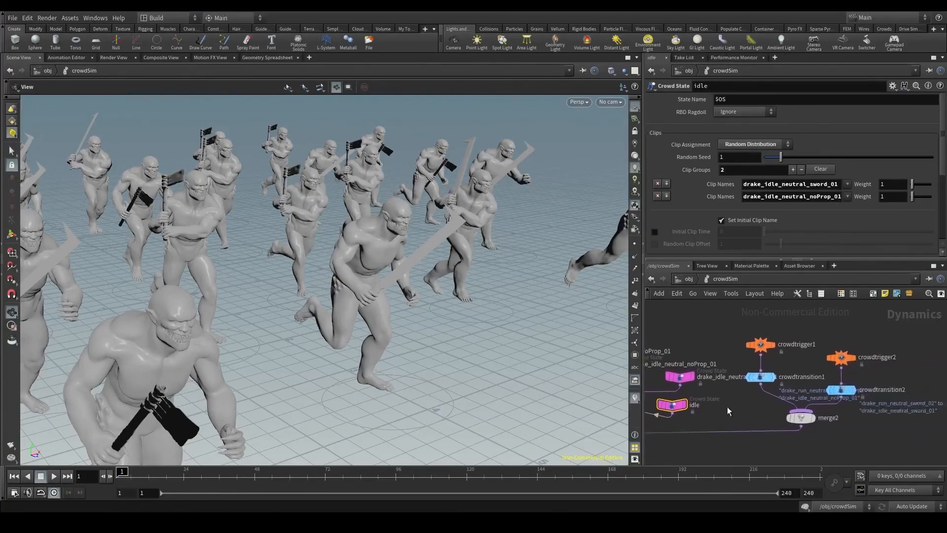
left_click(761, 377)
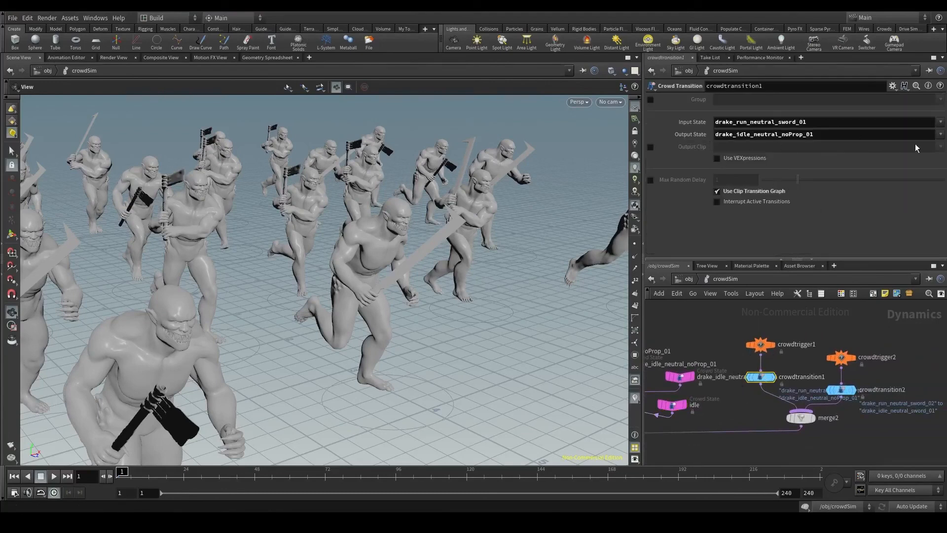
left_click(939, 135)
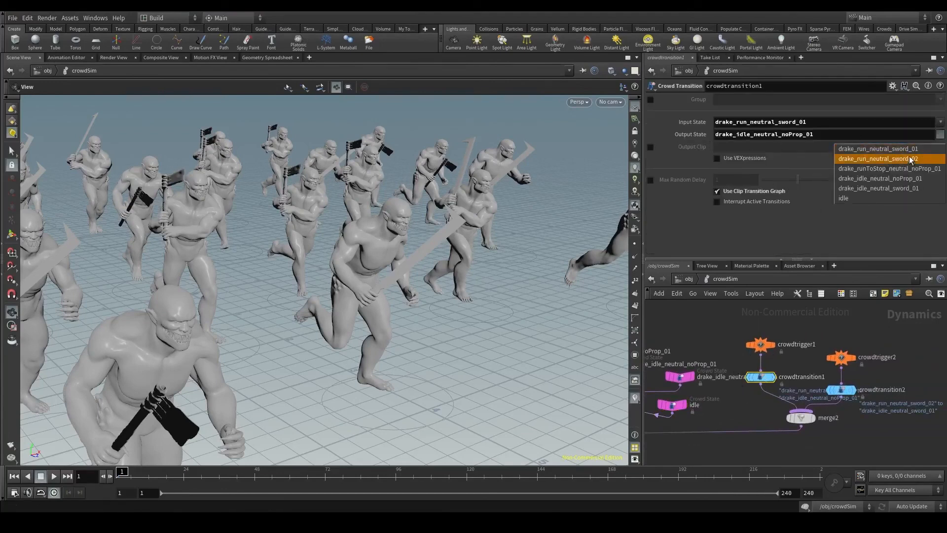
left_click(842, 199)
left_click(841, 390)
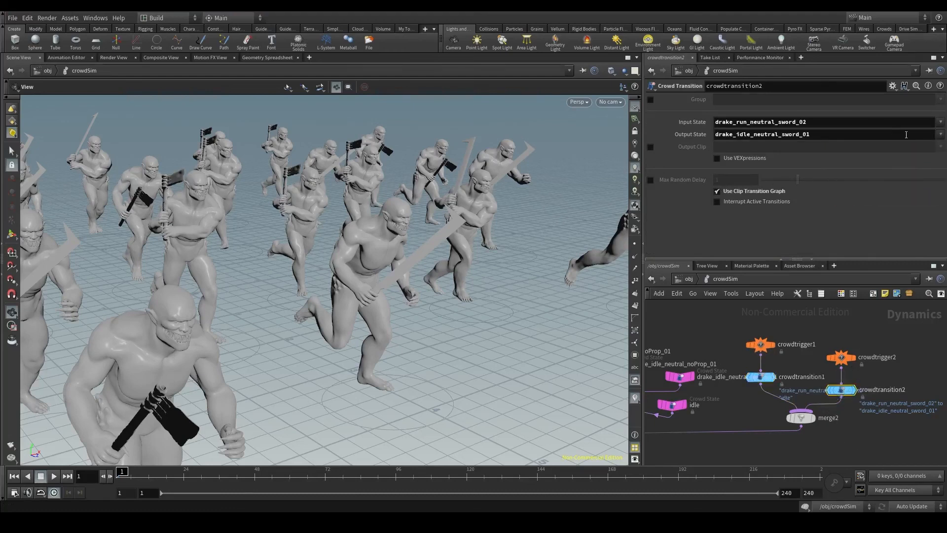
left_click(941, 134)
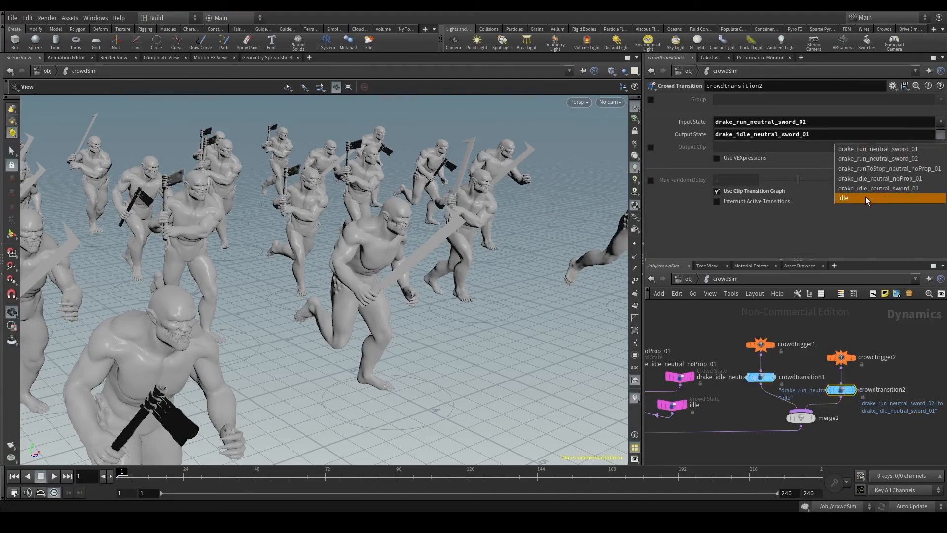
left_click(865, 196)
- Review the updated transitions and the two clip names assigned to the idle crowd state
middle_click_drag(777, 372, 781, 357)
middle_click_drag(738, 399, 695, 404)
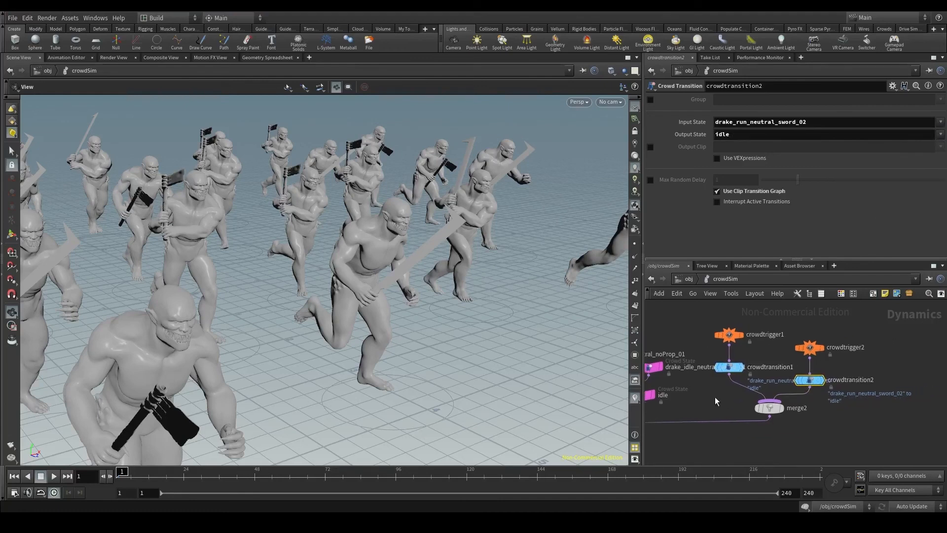
left_click(722, 371)
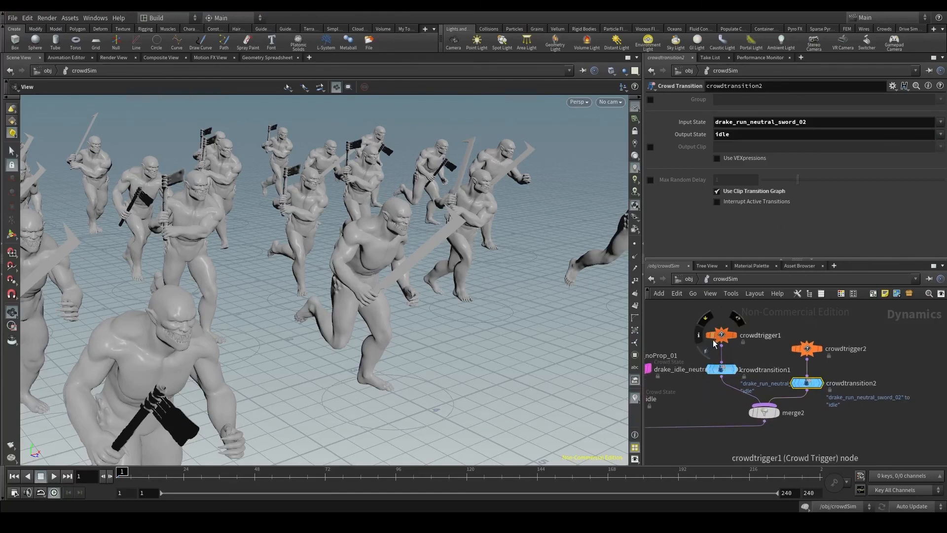
middle_click_drag(651, 404, 743, 420)
left_click(722, 418)
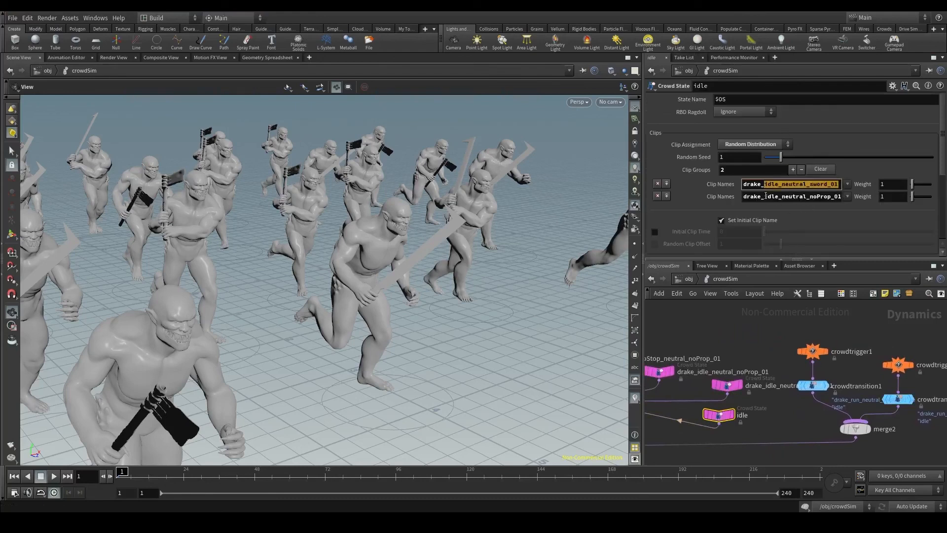
left_click_drag(766, 196, 871, 196)
left_click(848, 206)
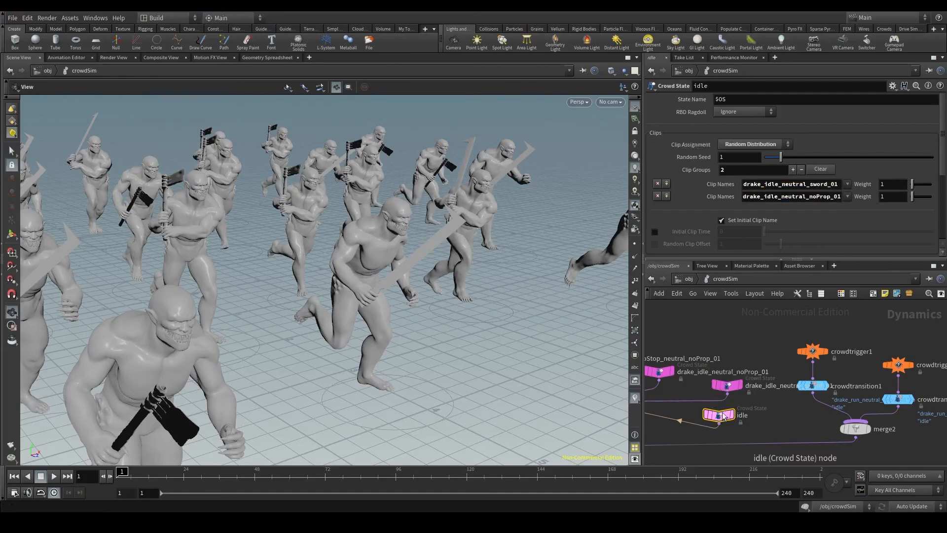
key("f")
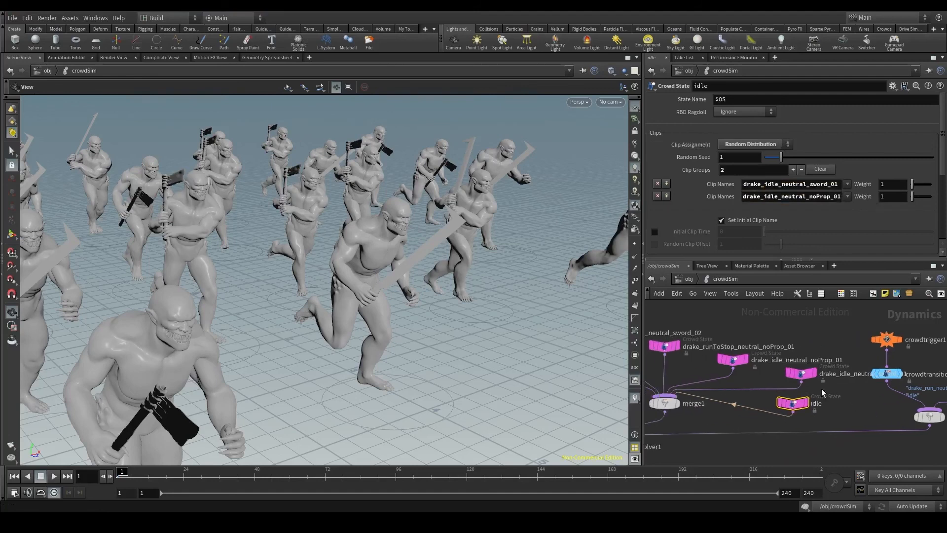
- Delete the drake_idle_neutral_noProp_01 and drake_idle_neutral_sword_01 crowd states and move idle into their place beside merge1
left_click_drag(696, 356, 815, 375)
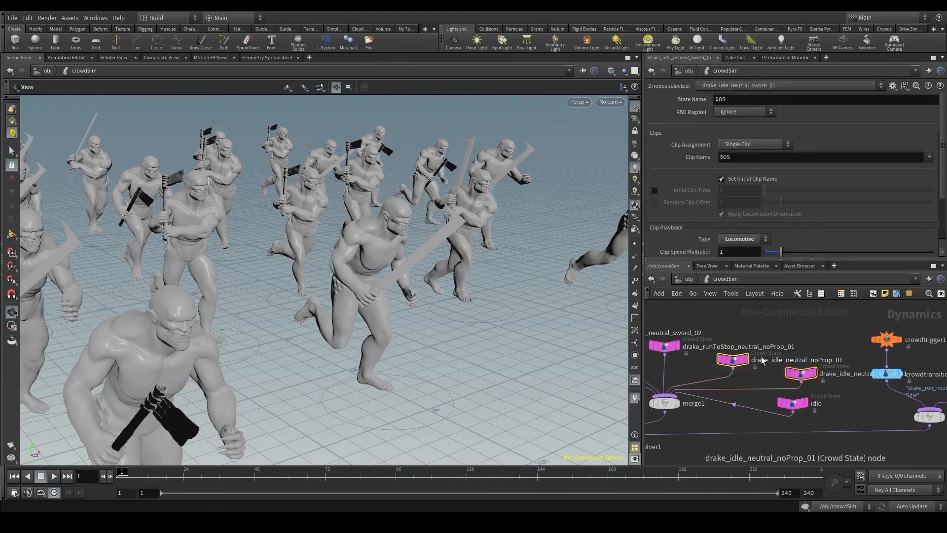
key("Delete")
left_click_drag(780, 410, 718, 382)
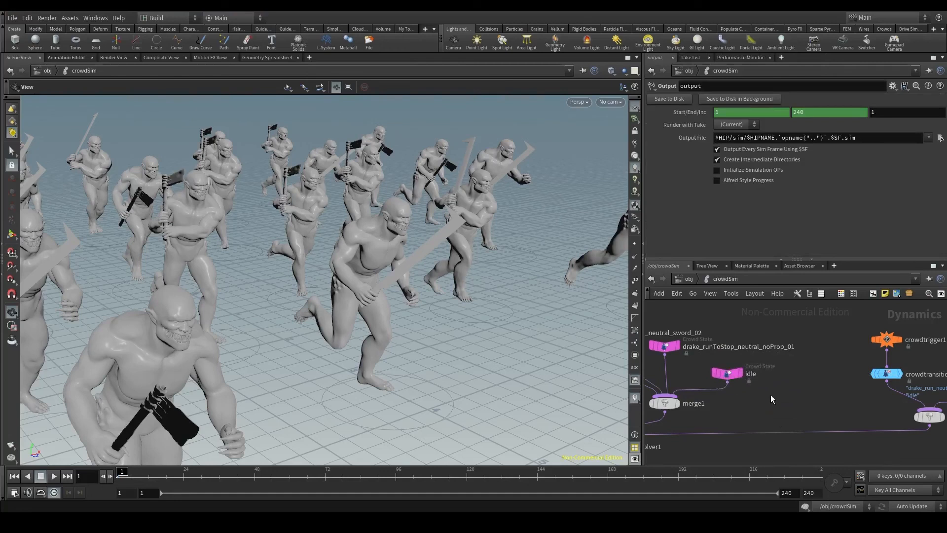
- Play back the crowd simulation to check how the running agents change to the idle state
scroll(771, 395, "down", 5)
middle_click_drag(795, 388, 797, 391)
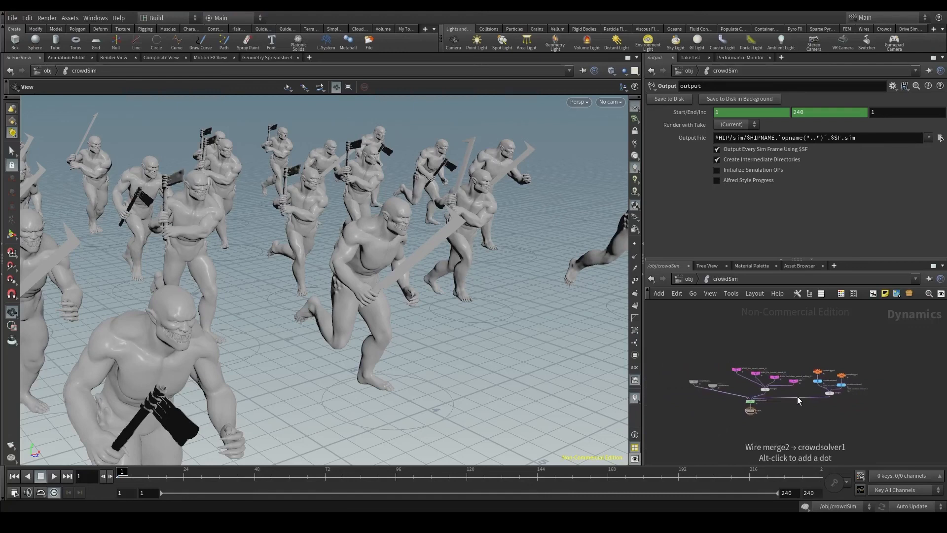
scroll(779, 390, "up", 2)
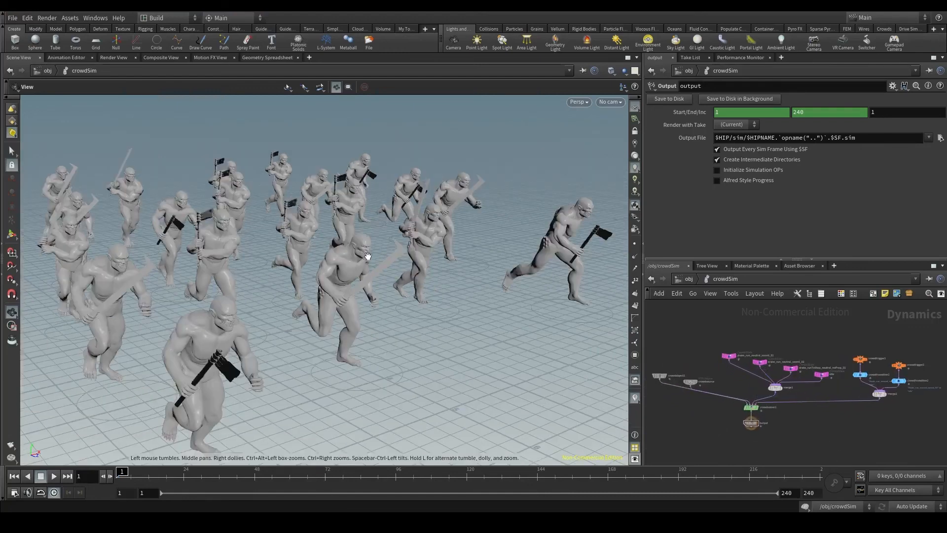
right_click_drag(370, 284, 396, 352)
middle_click_drag(396, 353, 259, 247)
left_click(53, 478)
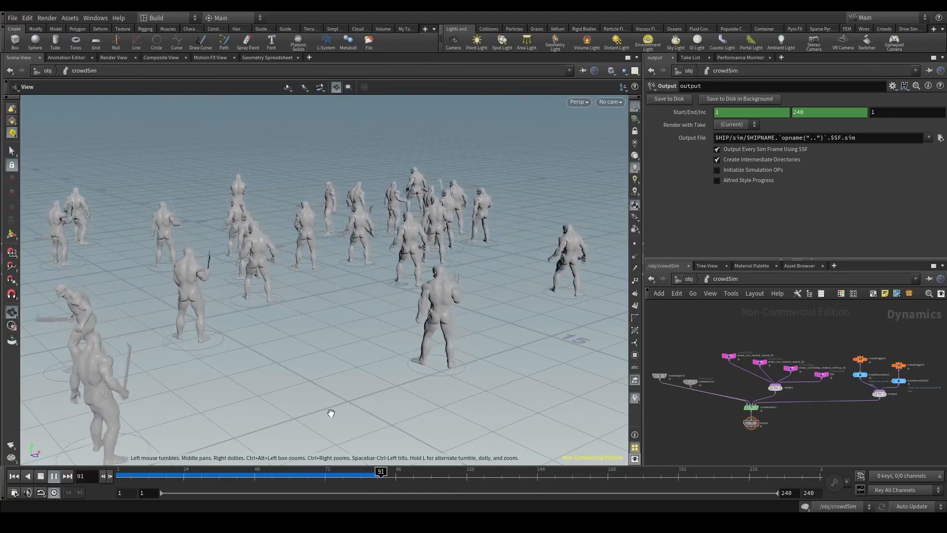
left_click(54, 475)
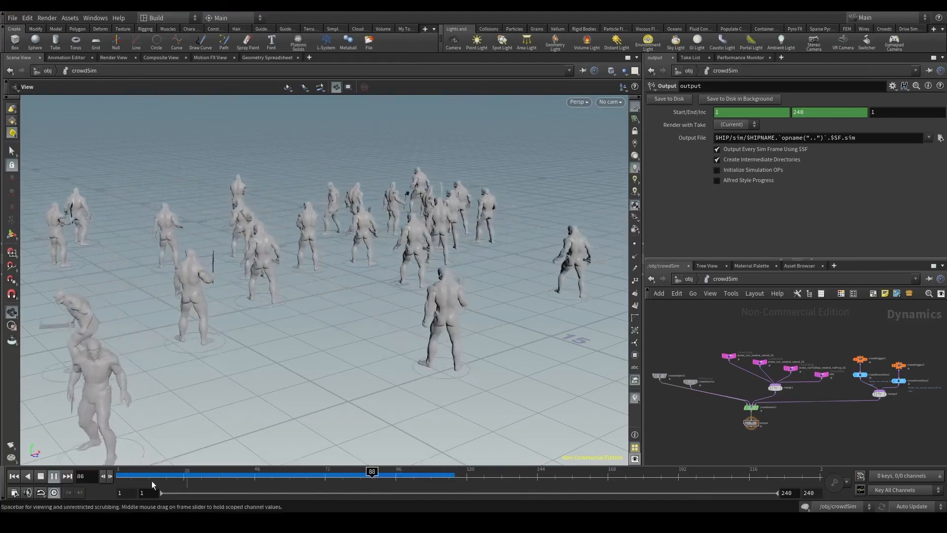
left_click(55, 478)
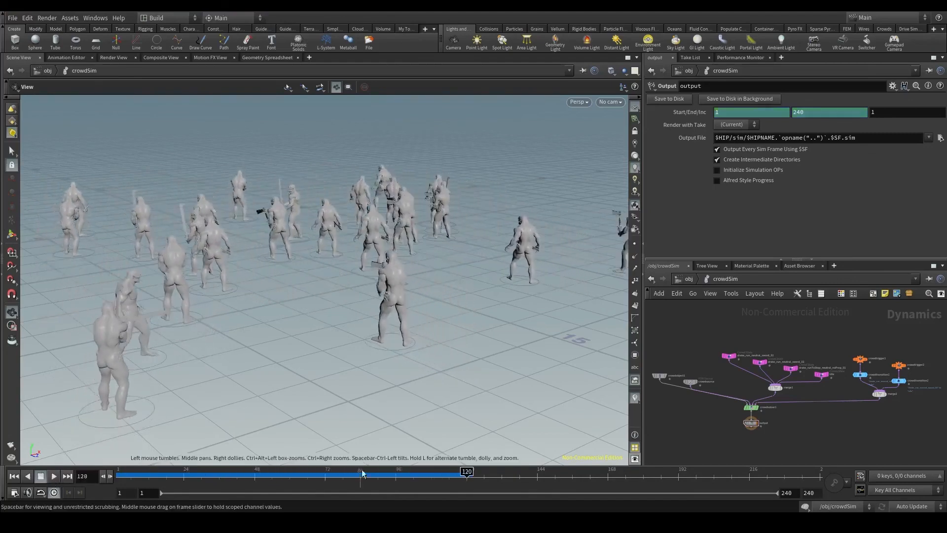
- Set the clip playback type of the idle crowd state to Locomotive
left_click_drag(439, 474, 255, 474)
scroll(831, 380, "up", 5)
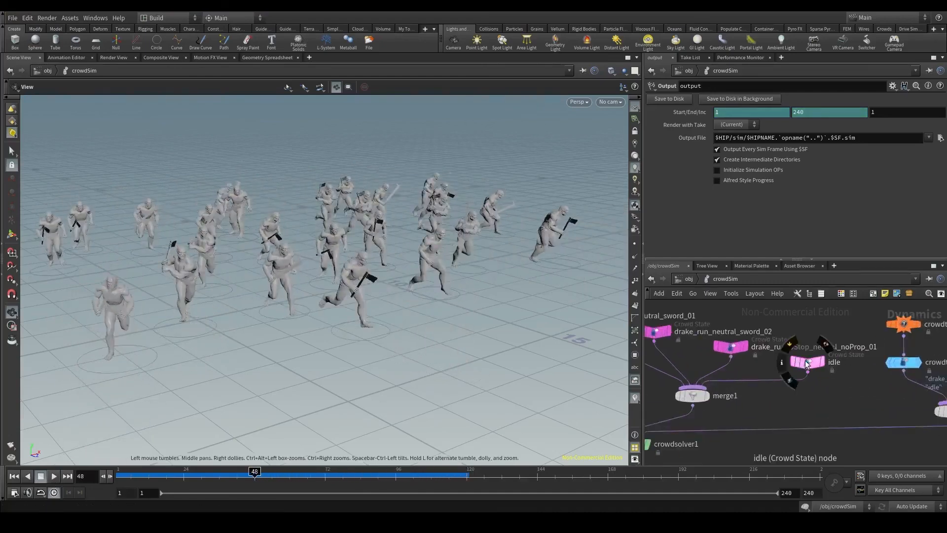
left_click(808, 364)
scroll(821, 214, "down", 4)
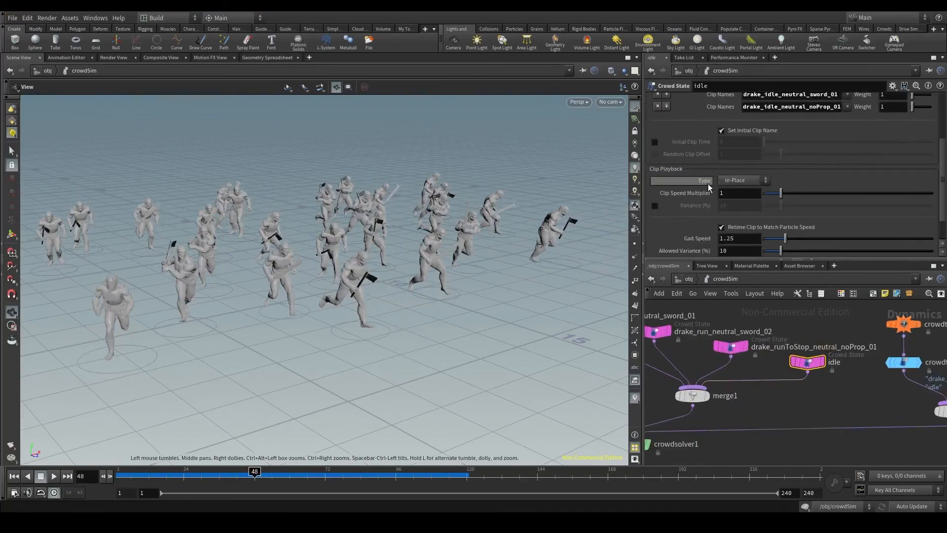
left_click(743, 181)
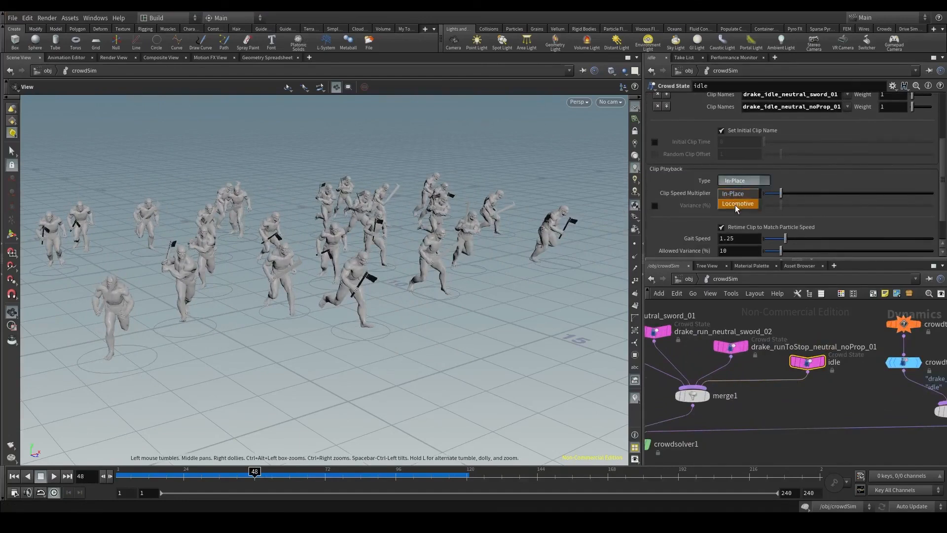
left_click(737, 204)
- Replay the crowd simulation from the first frame and inspect the agents up close as they run, stop and idle
left_click(14, 476)
left_click(54, 476)
middle_click_drag(308, 281, 356, 329)
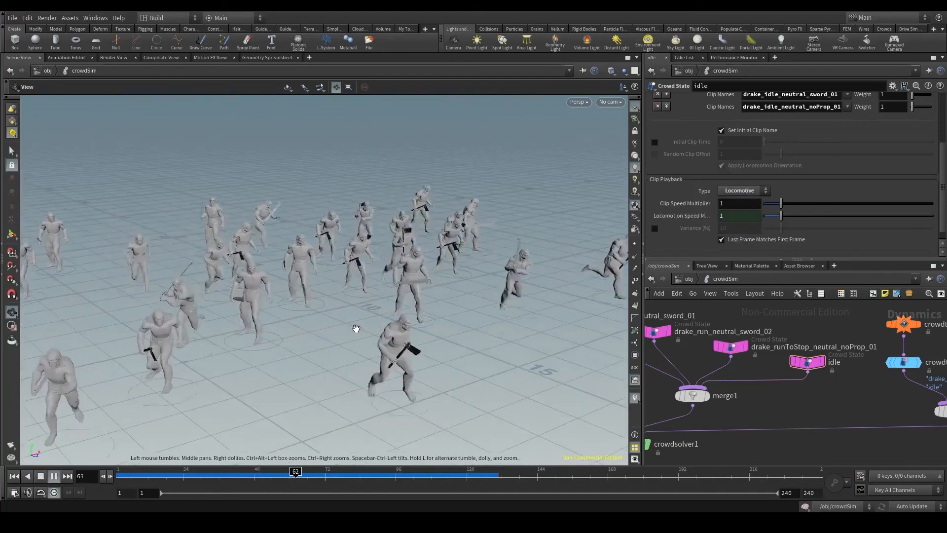
scroll(410, 334, "up", 6)
left_click_drag(414, 334, 428, 293)
middle_click_drag(374, 291, 225, 292)
left_click_drag(269, 280, 252, 277)
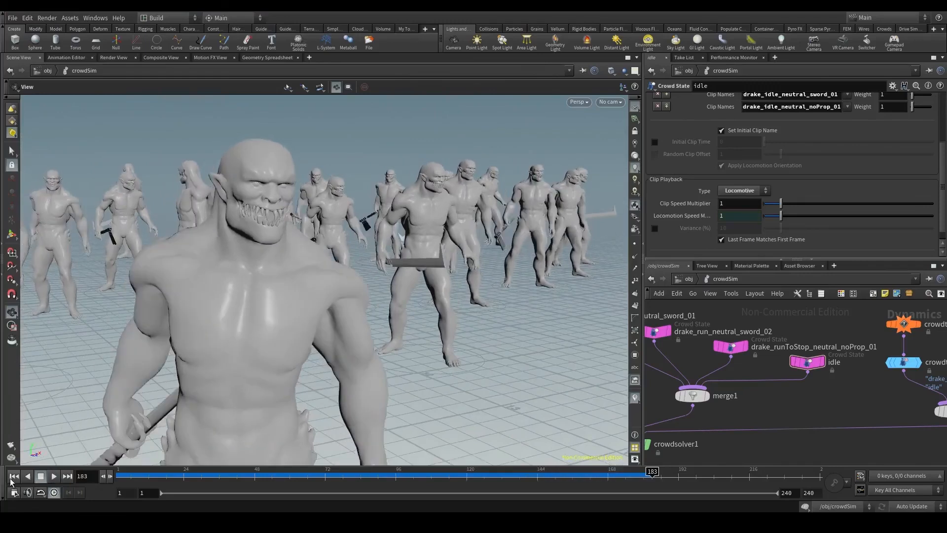
- Return the simulation to frame 1 and frame the whole crowd with the open ground ahead of it
left_click(11, 479)
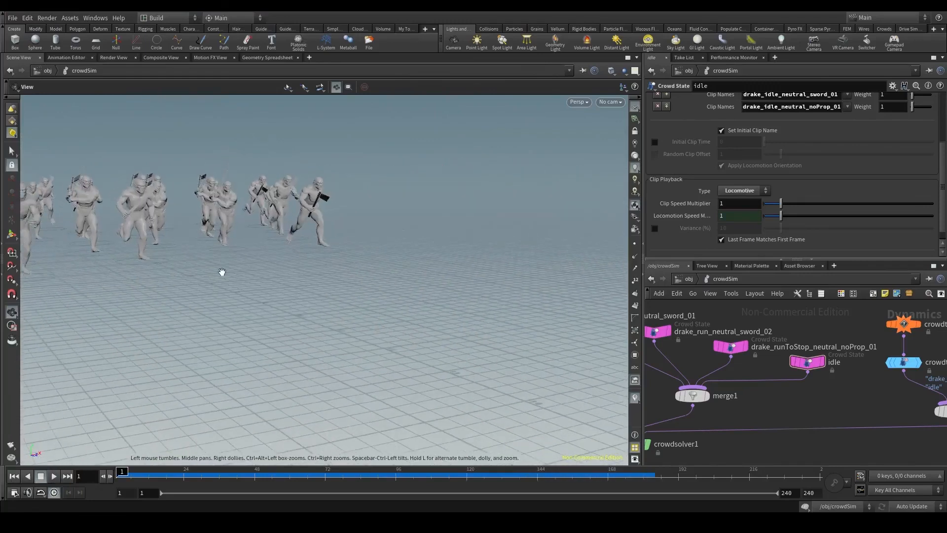
scroll(225, 272, "down", 8)
middle_click_drag(231, 273, 265, 246)
left_click_drag(262, 254, 266, 265)
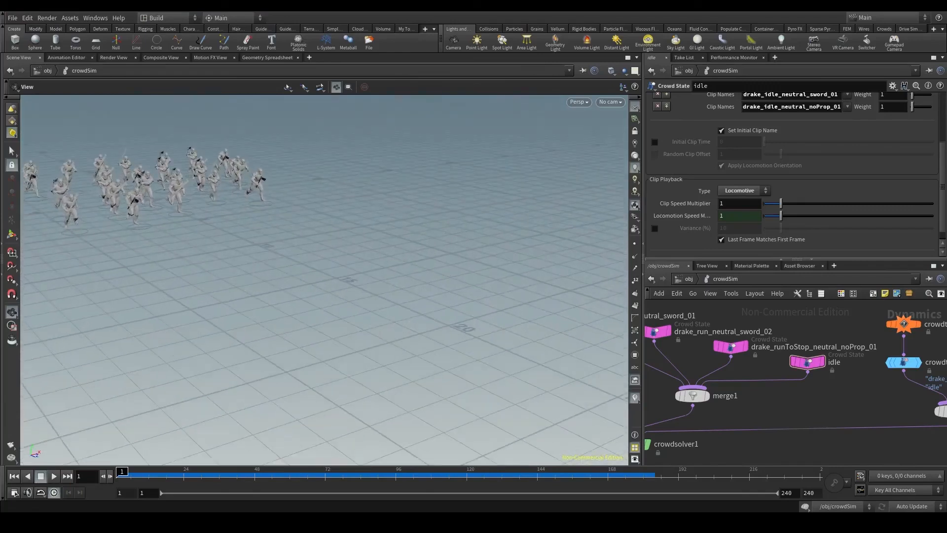